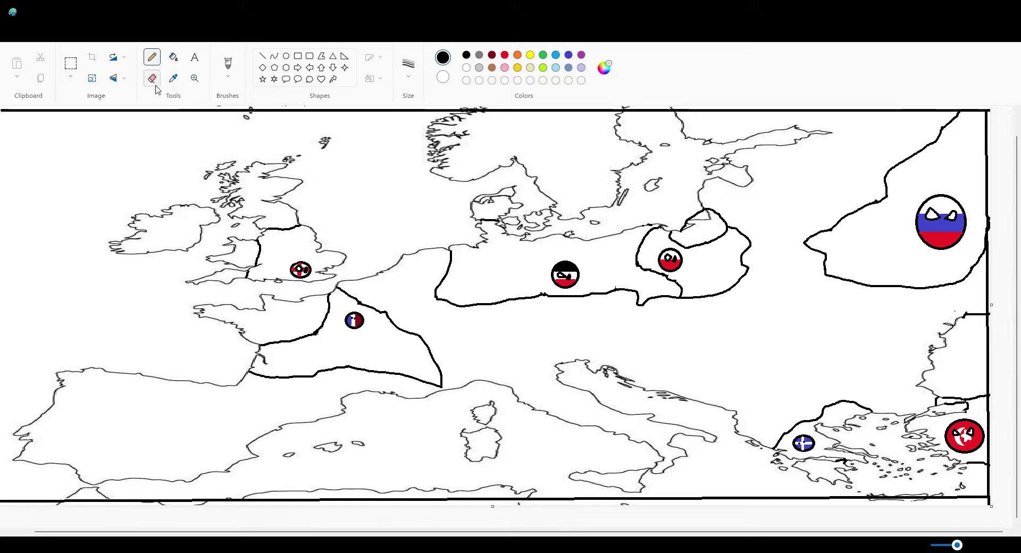
Draw a new black border for Germany, running from the North Sea coast west of the old line and around its southern side
{"action": "left_click", "coordinate": [194, 77]}
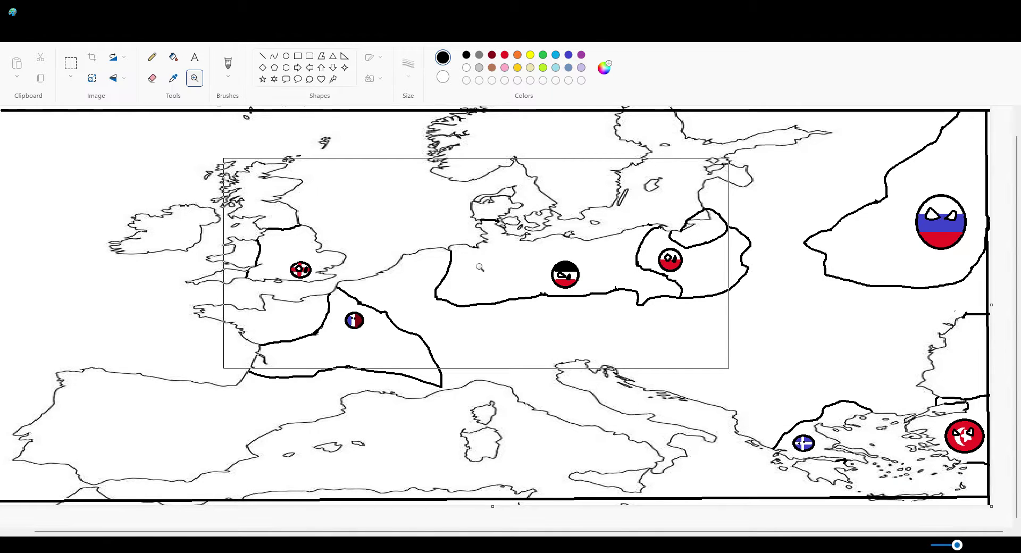
{"action": "left_click", "coordinate": [436, 284]}
{"action": "left_click", "coordinate": [152, 57]}
{"action": "left_click", "coordinate": [194, 78]}
{"action": "left_click", "coordinate": [574, 379]}
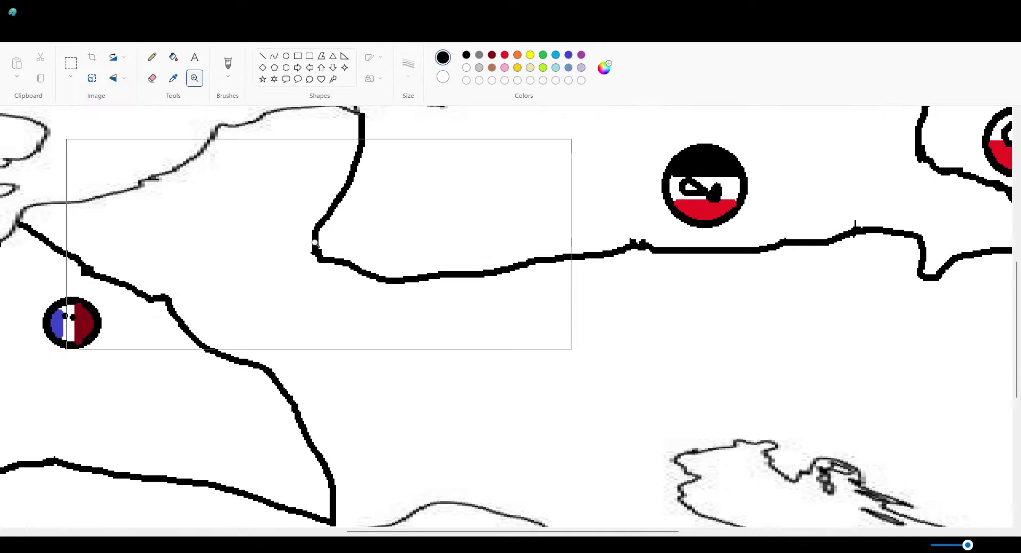
{"action": "left_click", "coordinate": [149, 60]}
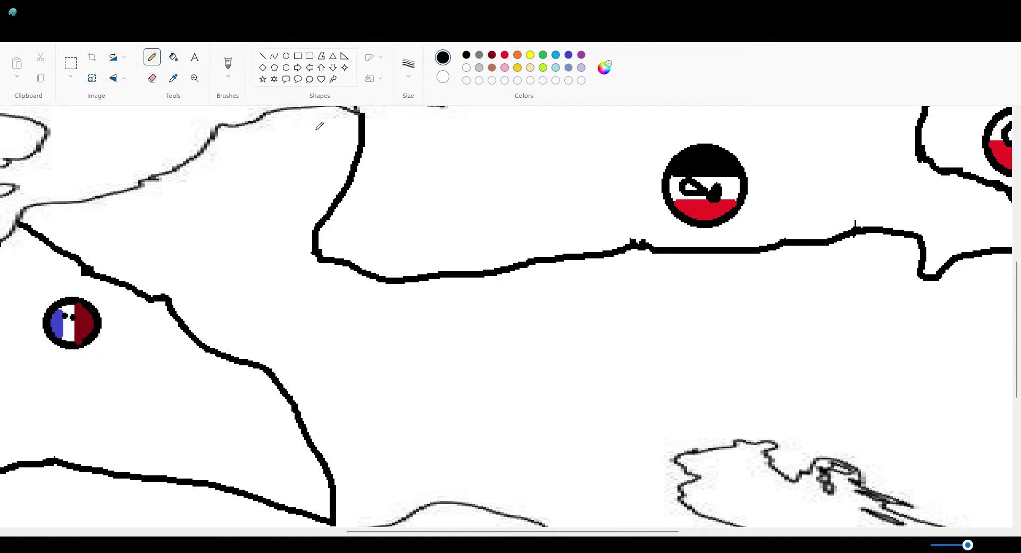
{"action": "scroll", "coordinate": [317, 219], "scroll_direction": "up", "scroll_amount": 2}
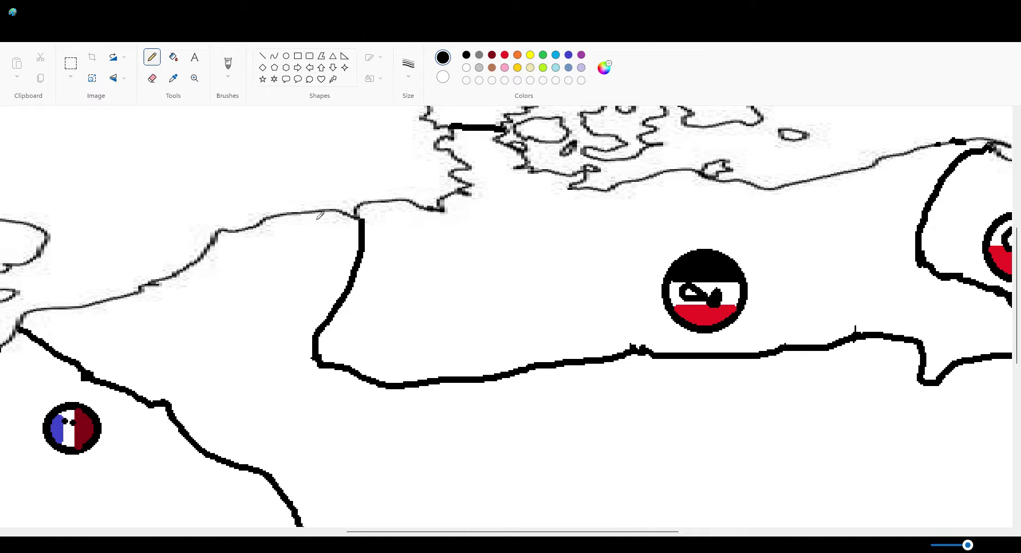
{"action": "mouse_move", "coordinate": [320, 214]}
{"action": "left_mouse_down"}
{"action": "mouse_move", "coordinate": [276, 367]}
{"action": "mouse_move", "coordinate": [313, 418]}
{"action": "mouse_move", "coordinate": [317, 487]}
{"action": "left_mouse_up"}
{"action": "scroll", "coordinate": [332, 427], "scroll_direction": "down", "scroll_amount": 2}
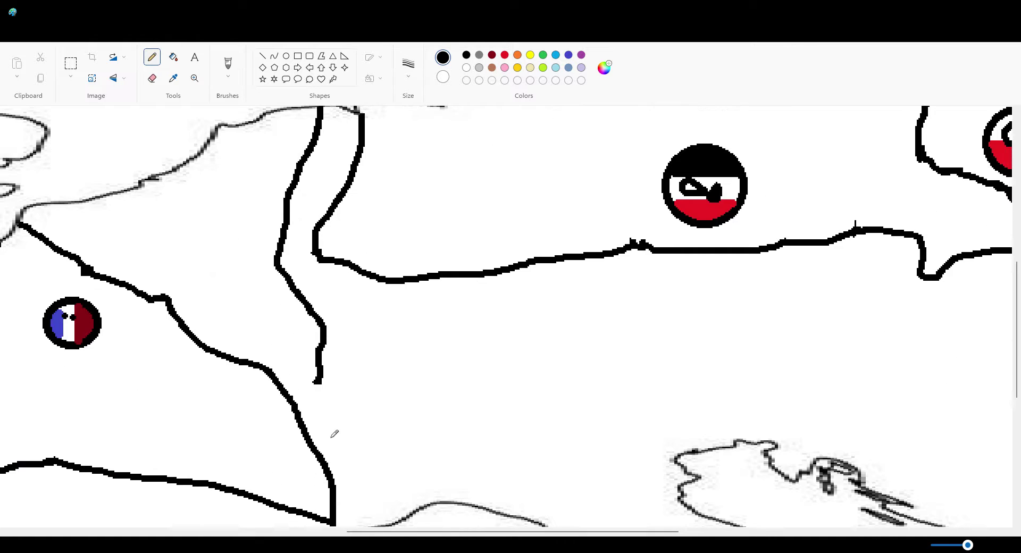
{"action": "mouse_move", "coordinate": [339, 394]}
{"action": "left_mouse_down"}
{"action": "mouse_move", "coordinate": [618, 372]}
{"action": "mouse_move", "coordinate": [674, 378]}
{"action": "mouse_move", "coordinate": [814, 318]}
{"action": "mouse_move", "coordinate": [845, 246]}
{"action": "left_mouse_up"}
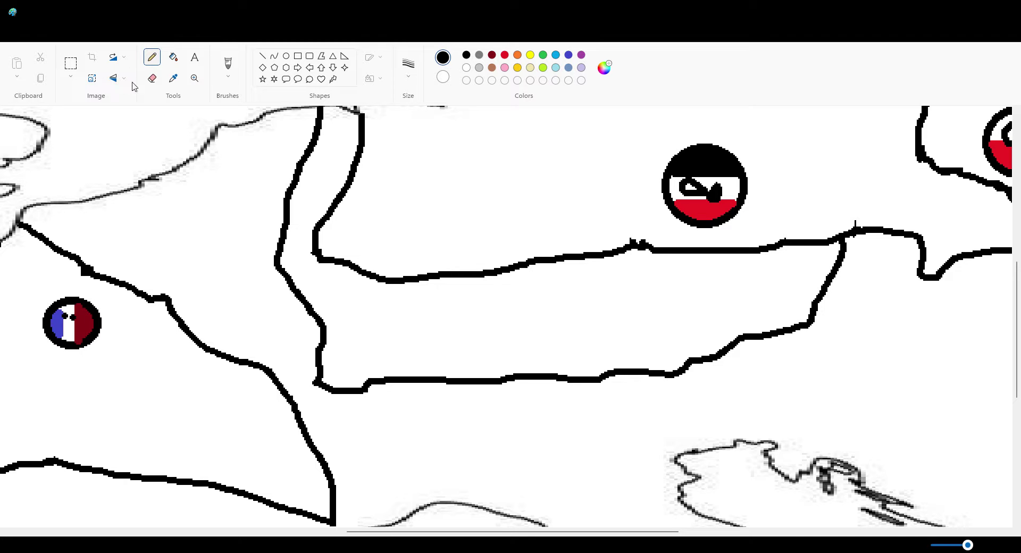
Erase Germany's old western and southern borders and redraw the missing sections of its new outline
{"action": "left_click", "coordinate": [152, 78]}
{"action": "mouse_move", "coordinate": [353, 164]}
{"action": "left_mouse_down"}
{"action": "mouse_move", "coordinate": [361, 126]}
{"action": "mouse_move", "coordinate": [353, 189]}
{"action": "mouse_move", "coordinate": [314, 253]}
{"action": "mouse_move", "coordinate": [285, 276]}
{"action": "mouse_move", "coordinate": [310, 301]}
{"action": "mouse_move", "coordinate": [319, 376]}
{"action": "mouse_move", "coordinate": [310, 266]}
{"action": "mouse_move", "coordinate": [424, 273]}
{"action": "mouse_move", "coordinate": [639, 240]}
{"action": "mouse_move", "coordinate": [688, 248]}
{"action": "mouse_move", "coordinate": [671, 259]}
{"action": "mouse_move", "coordinate": [818, 238]}
{"action": "mouse_move", "coordinate": [654, 258]}
{"action": "mouse_move", "coordinate": [823, 255]}
{"action": "mouse_move", "coordinate": [739, 250]}
{"action": "mouse_move", "coordinate": [483, 280]}
{"action": "mouse_move", "coordinate": [490, 250]}
{"action": "mouse_move", "coordinate": [423, 298]}
{"action": "mouse_move", "coordinate": [521, 264]}
{"action": "mouse_move", "coordinate": [344, 271]}
{"action": "mouse_move", "coordinate": [335, 210]}
{"action": "left_mouse_up"}
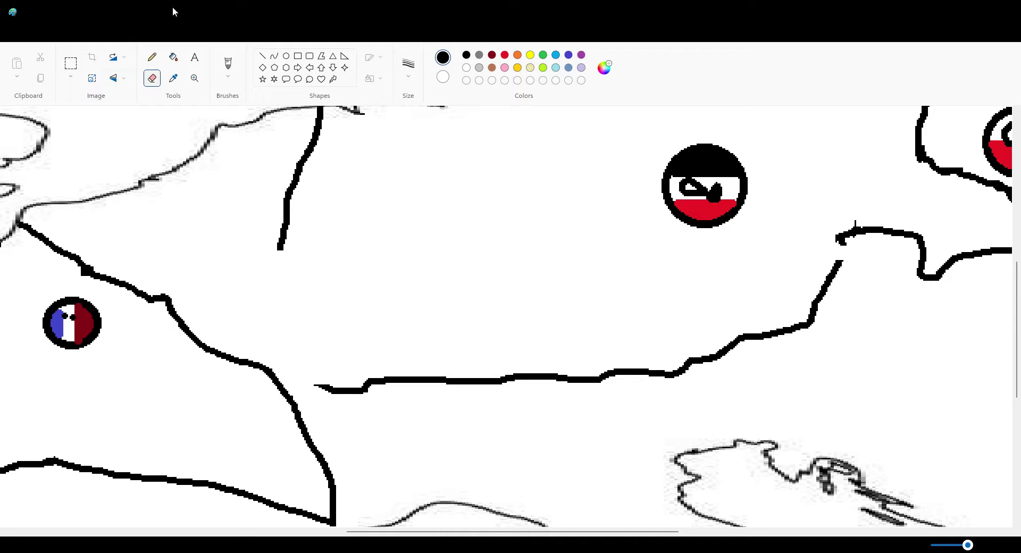
{"action": "left_click", "coordinate": [151, 57]}
{"action": "left_click_drag", "start_coordinate": [849, 245], "coordinate": [845, 262]}
{"action": "mouse_move", "coordinate": [287, 257]}
{"action": "left_mouse_down"}
{"action": "mouse_move", "coordinate": [352, 318]}
{"action": "mouse_move", "coordinate": [328, 387]}
{"action": "left_mouse_up"}
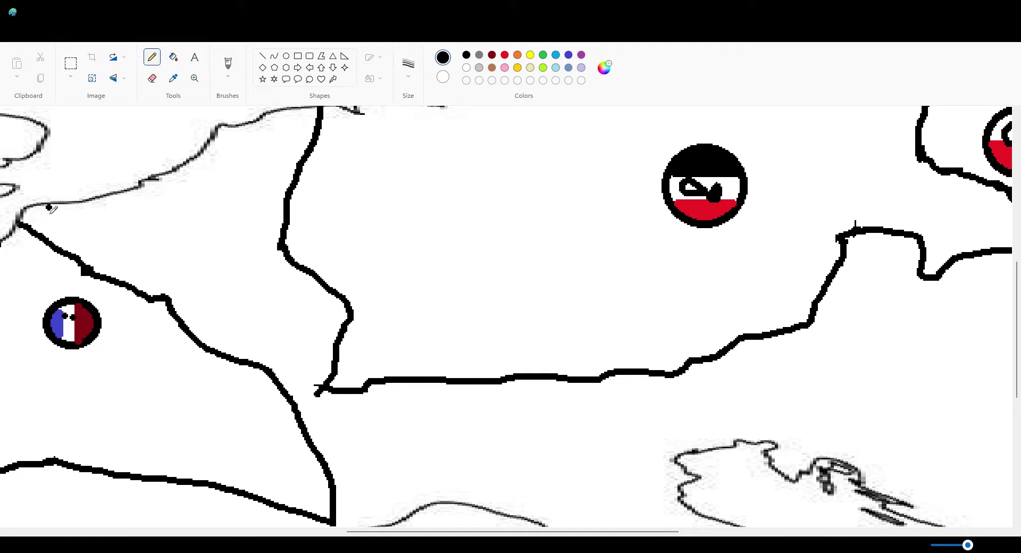
Draw a border from the Channel coast to Germany's western border, and another from Germany's southwestern corner to the Mediterranean coast
{"action": "mouse_move", "coordinate": [48, 207]}
{"action": "left_mouse_down"}
{"action": "mouse_move", "coordinate": [83, 235]}
{"action": "mouse_move", "coordinate": [281, 257]}
{"action": "left_mouse_up"}
{"action": "scroll", "coordinate": [277, 258], "scroll_direction": "down", "scroll_amount": 4}
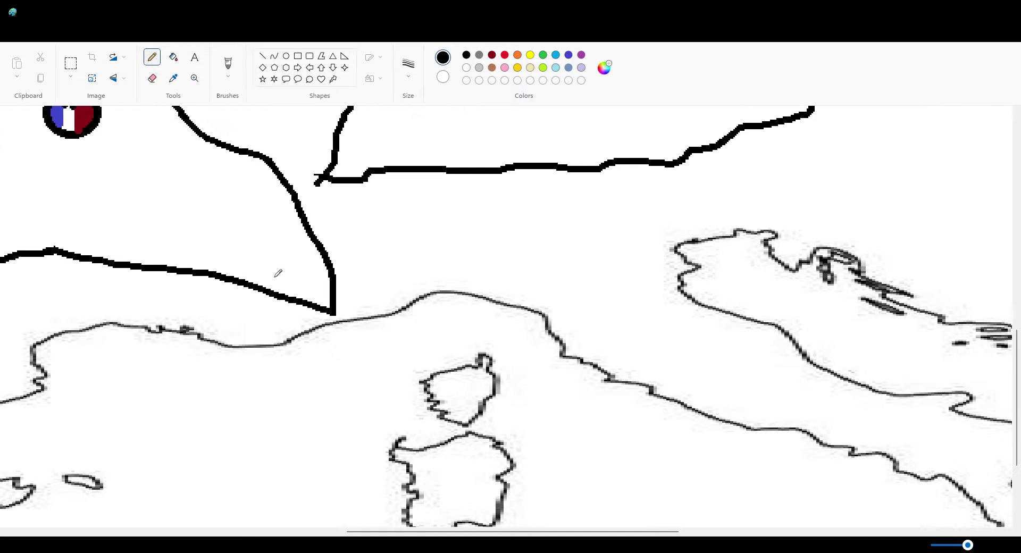
{"action": "left_click_drag", "start_coordinate": [361, 322], "coordinate": [327, 182]}
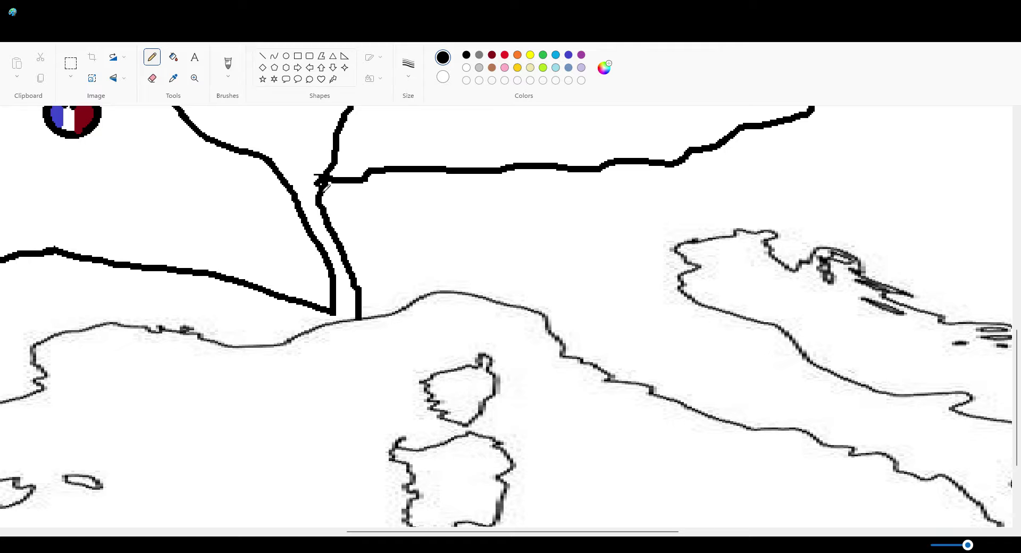
Draw France's new southern border between the Atlantic and Mediterranean coasts, along the Spanish side
{"action": "left_click", "coordinate": [194, 78]}
{"action": "left_click", "coordinate": [21, 263]}
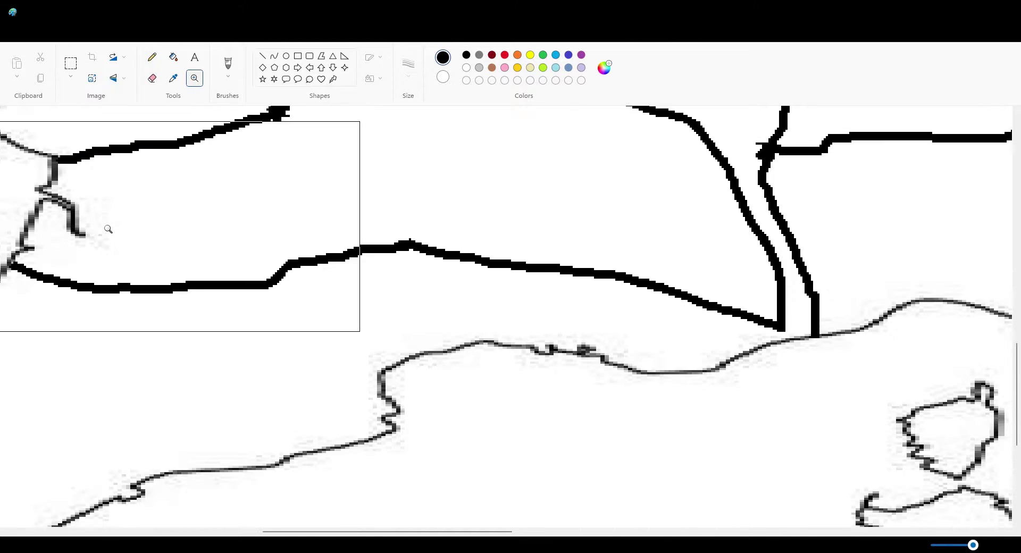
{"action": "left_click", "coordinate": [105, 229]}
{"action": "left_click", "coordinate": [152, 57]}
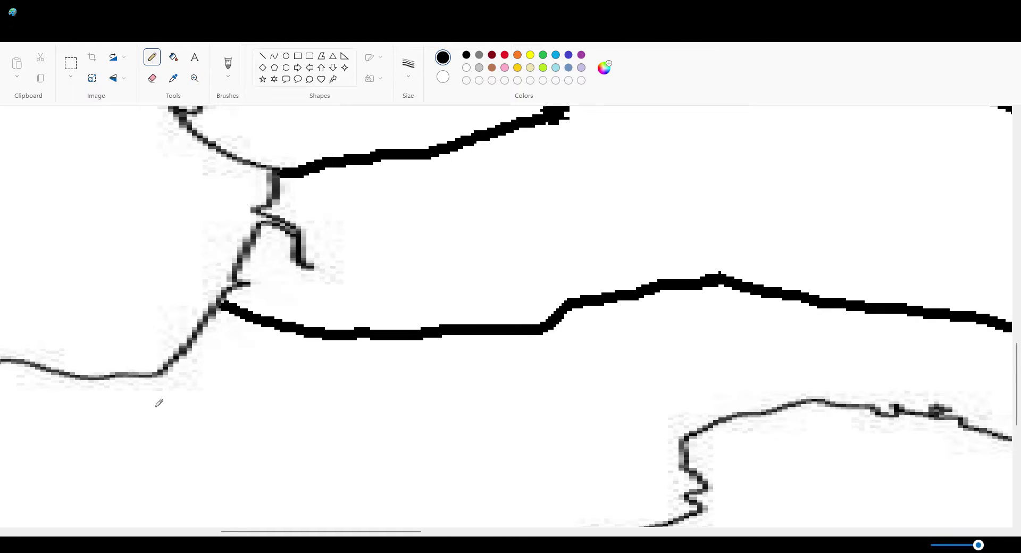
{"action": "left_click_drag", "start_coordinate": [159, 376], "coordinate": [711, 470]}
Erase France's old western border and the first parts of its old northeastern and southern borders
{"action": "scroll", "coordinate": [170, 239], "scroll_direction": "up", "scroll_amount": 5}
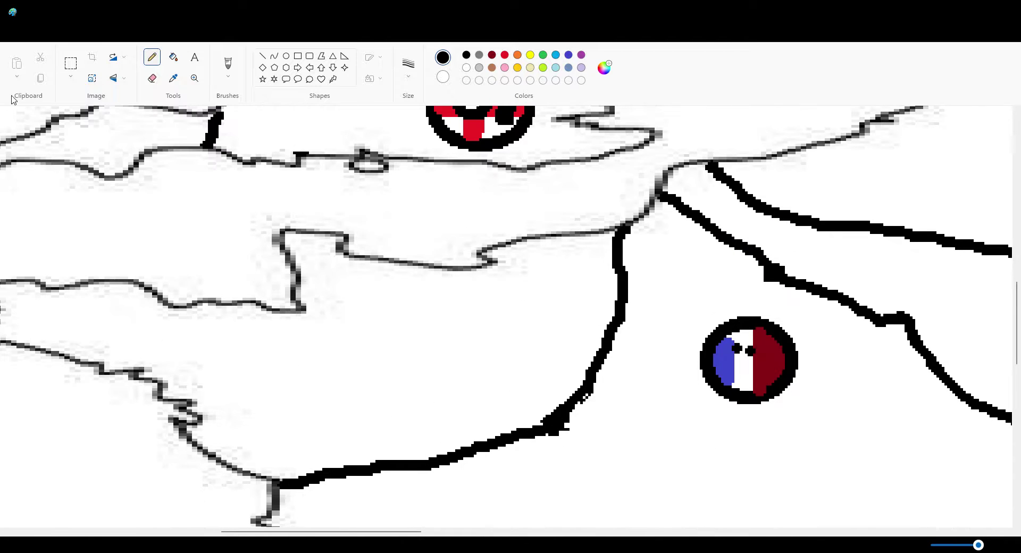
{"action": "left_click", "coordinate": [149, 83]}
{"action": "mouse_move", "coordinate": [303, 471]}
{"action": "left_mouse_down"}
{"action": "mouse_move", "coordinate": [314, 472]}
{"action": "mouse_move", "coordinate": [294, 480]}
{"action": "mouse_move", "coordinate": [476, 448]}
{"action": "left_mouse_up"}
{"action": "mouse_move", "coordinate": [559, 385]}
{"action": "left_mouse_down"}
{"action": "mouse_move", "coordinate": [598, 327]}
{"action": "mouse_move", "coordinate": [624, 239]}
{"action": "mouse_move", "coordinate": [611, 329]}
{"action": "mouse_move", "coordinate": [508, 455]}
{"action": "mouse_move", "coordinate": [560, 365]}
{"action": "mouse_move", "coordinate": [604, 323]}
{"action": "mouse_move", "coordinate": [577, 417]}
{"action": "mouse_move", "coordinate": [474, 451]}
{"action": "mouse_move", "coordinate": [579, 399]}
{"action": "left_mouse_up"}
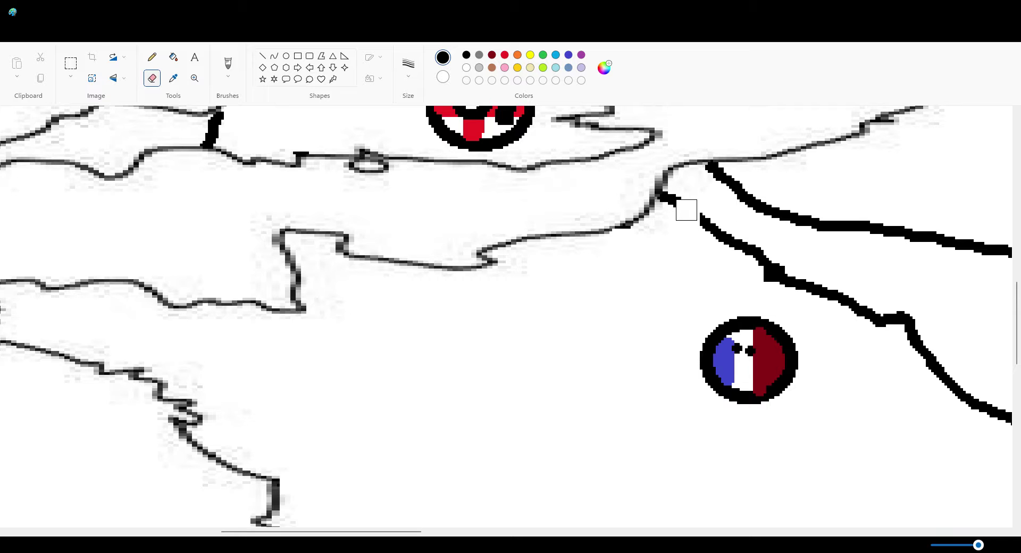
{"action": "mouse_move", "coordinate": [686, 210]}
{"action": "left_mouse_down"}
{"action": "mouse_move", "coordinate": [670, 204]}
{"action": "mouse_move", "coordinate": [659, 237]}
{"action": "mouse_move", "coordinate": [766, 244]}
{"action": "mouse_move", "coordinate": [707, 217]}
{"action": "mouse_move", "coordinate": [818, 298]}
{"action": "mouse_move", "coordinate": [774, 271]}
{"action": "left_mouse_up"}
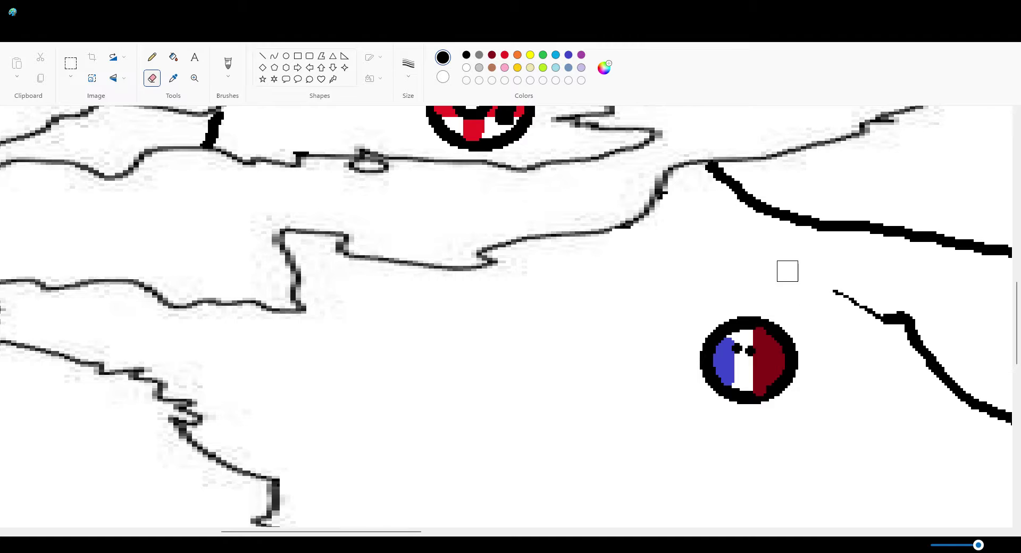
{"action": "scroll", "coordinate": [808, 276], "scroll_direction": "down", "scroll_amount": 8}
{"action": "mouse_move", "coordinate": [264, 249]}
{"action": "left_mouse_down"}
{"action": "mouse_move", "coordinate": [235, 207]}
{"action": "mouse_move", "coordinate": [391, 231]}
{"action": "mouse_move", "coordinate": [721, 207]}
{"action": "mouse_move", "coordinate": [501, 213]}
{"action": "mouse_move", "coordinate": [708, 186]}
{"action": "mouse_move", "coordinate": [545, 197]}
{"action": "left_mouse_up"}
{"action": "left_click_drag", "start_coordinate": [786, 201], "coordinate": [716, 177]}
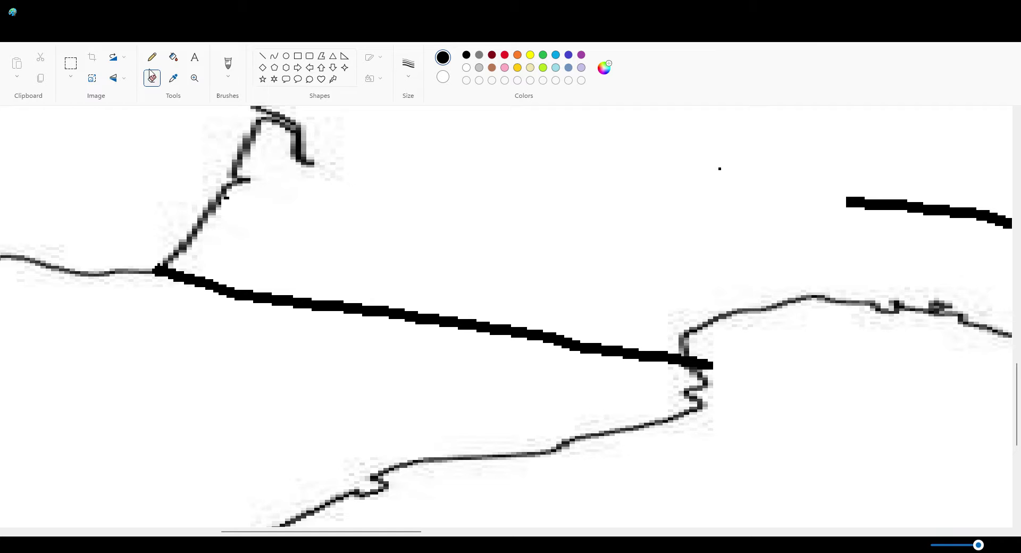
Erase the remaining stretches of France's old eastern and southern borders inside the new outline
{"action": "scroll", "coordinate": [60, 51], "scroll_direction": "down", "scroll_amount": 5}
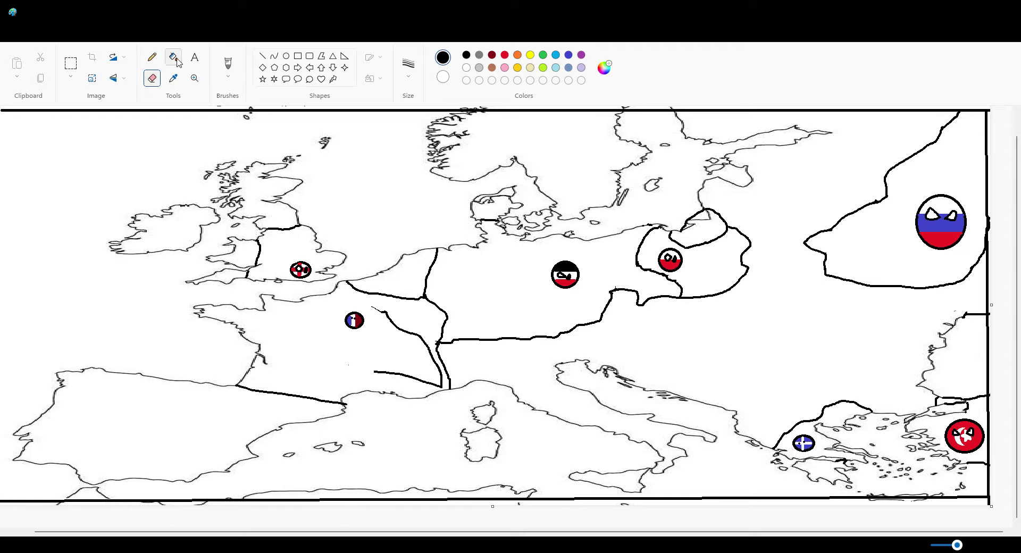
{"action": "left_click", "coordinate": [195, 78]}
{"action": "left_click", "coordinate": [425, 324]}
{"action": "left_click", "coordinate": [433, 351]}
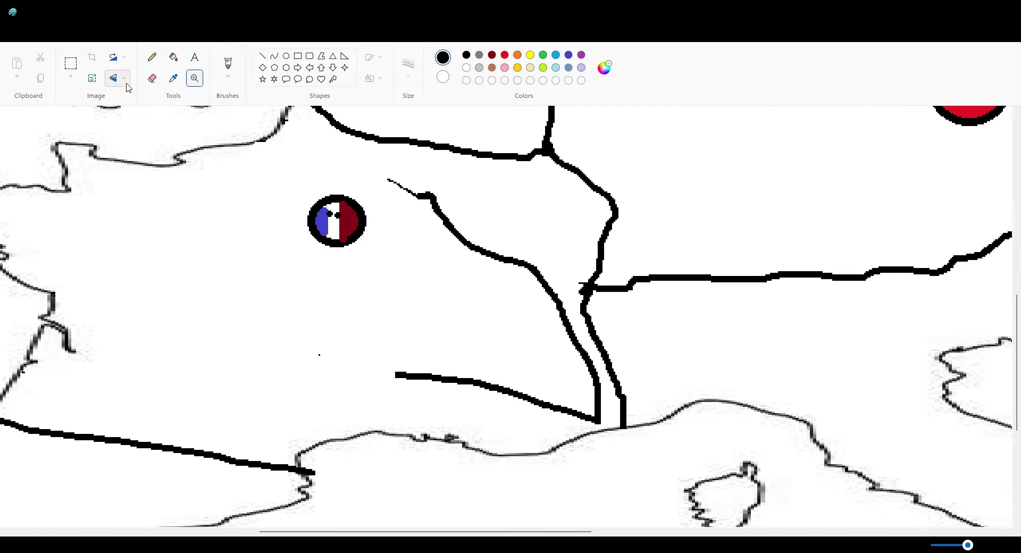
{"action": "left_click", "coordinate": [152, 78]}
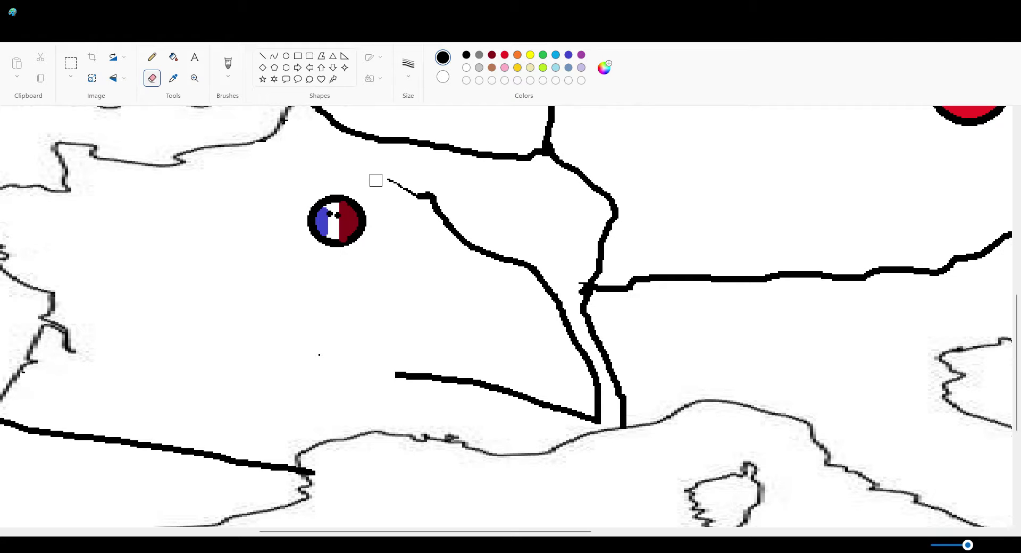
{"action": "mouse_move", "coordinate": [376, 178]}
{"action": "left_mouse_down"}
{"action": "mouse_move", "coordinate": [427, 194]}
{"action": "mouse_move", "coordinate": [561, 316]}
{"action": "mouse_move", "coordinate": [591, 421]}
{"action": "mouse_move", "coordinate": [590, 384]}
{"action": "mouse_move", "coordinate": [555, 295]}
{"action": "left_mouse_up"}
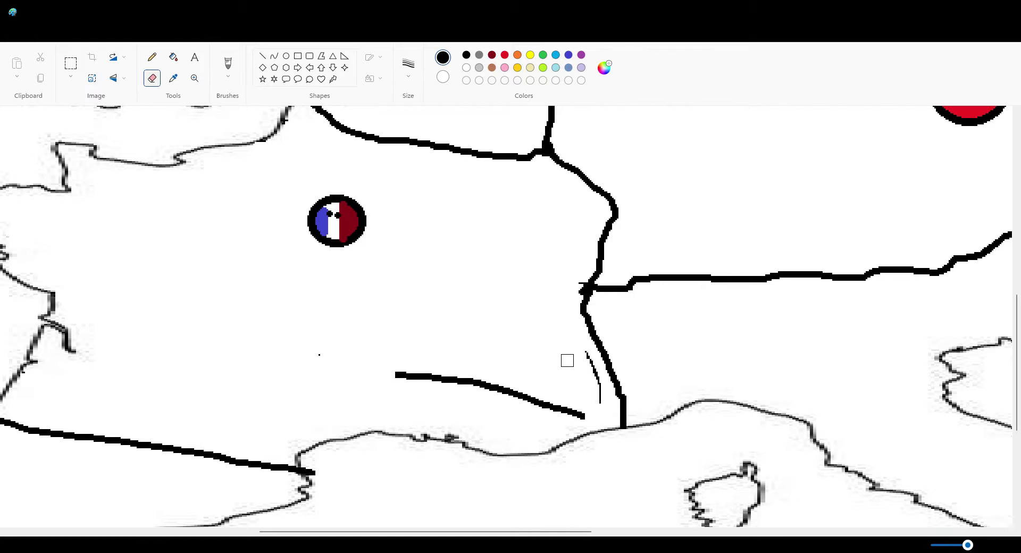
{"action": "mouse_move", "coordinate": [566, 360]}
{"action": "left_mouse_down"}
{"action": "mouse_move", "coordinate": [583, 356]}
{"action": "mouse_move", "coordinate": [592, 393]}
{"action": "mouse_move", "coordinate": [592, 376]}
{"action": "mouse_move", "coordinate": [565, 413]}
{"action": "mouse_move", "coordinate": [494, 382]}
{"action": "mouse_move", "coordinate": [401, 371]}
{"action": "mouse_move", "coordinate": [521, 394]}
{"action": "left_mouse_up"}
Draw Italy's northern border in black from the Ligurian coast to the head of the Adriatic
{"action": "scroll", "coordinate": [653, 255], "scroll_direction": "down", "scroll_amount": 2}
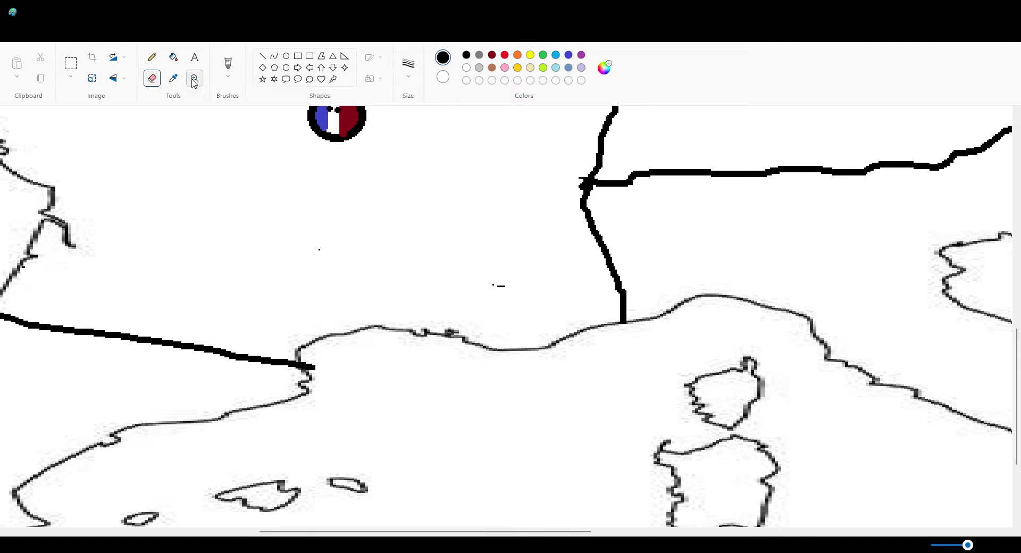
{"action": "left_click", "coordinate": [152, 57]}
{"action": "mouse_move", "coordinate": [669, 314]}
{"action": "left_mouse_down"}
{"action": "mouse_move", "coordinate": [709, 275]}
{"action": "mouse_move", "coordinate": [770, 258]}
{"action": "mouse_move", "coordinate": [752, 221]}
{"action": "mouse_move", "coordinate": [895, 264]}
{"action": "mouse_move", "coordinate": [937, 263]}
{"action": "left_mouse_up"}
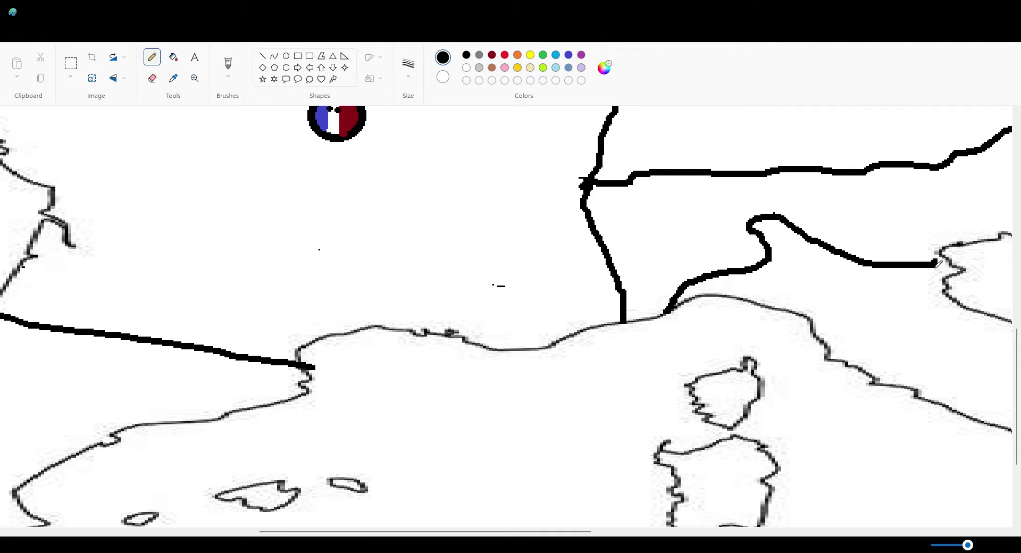
Draw a black oval in northern Italy and color its left third green
{"action": "left_click", "coordinate": [286, 56]}
{"action": "mouse_move", "coordinate": [865, 302]}
{"action": "left_mouse_down"}
{"action": "mouse_move", "coordinate": [943, 360]}
{"action": "mouse_move", "coordinate": [934, 355]}
{"action": "left_mouse_up"}
{"action": "left_click", "coordinate": [262, 56]}
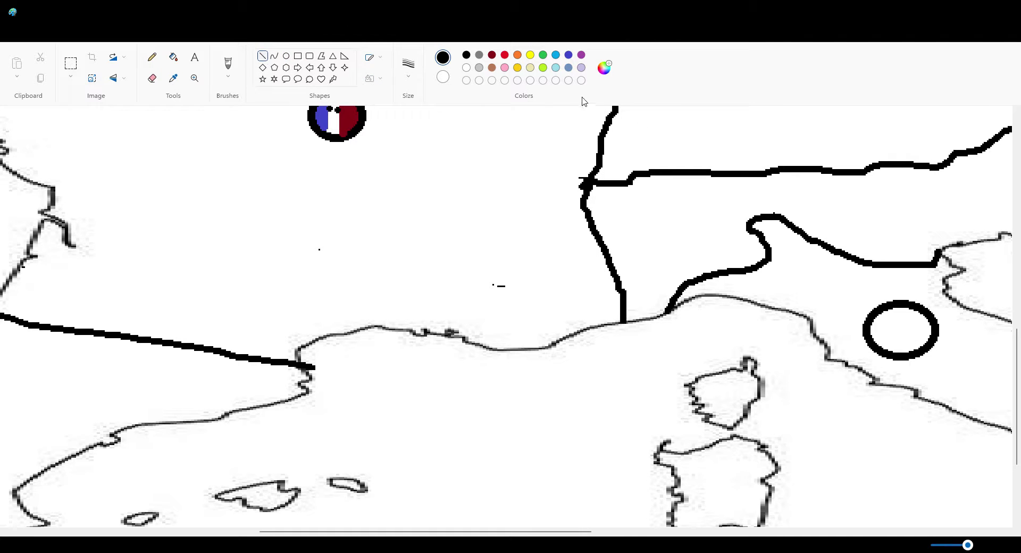
{"action": "left_click", "coordinate": [543, 56]}
{"action": "left_click_drag", "start_coordinate": [886, 314], "coordinate": [889, 354]}
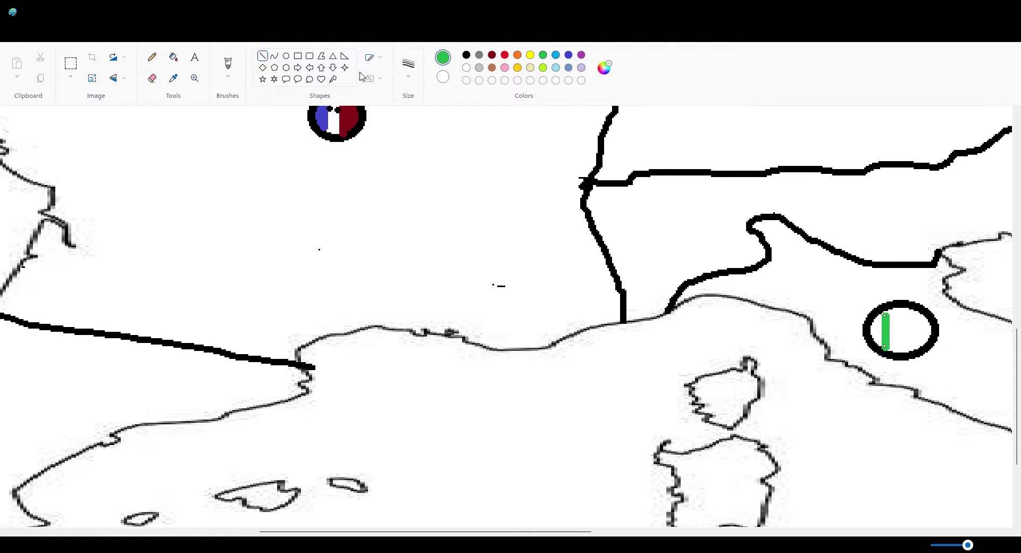
{"action": "left_click", "coordinate": [173, 57]}
{"action": "left_click", "coordinate": [877, 337]}
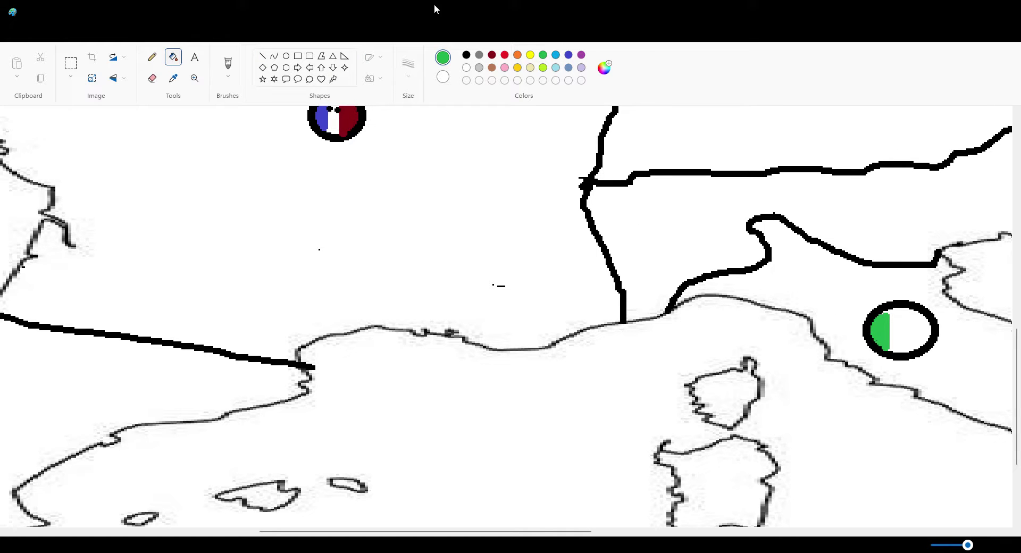
Color the right third of the Italian ball red, leaving a white stripe in the middle
{"action": "left_click", "coordinate": [504, 55]}
{"action": "left_click", "coordinate": [262, 56]}
{"action": "left_click_drag", "start_coordinate": [908, 311], "coordinate": [908, 352]}
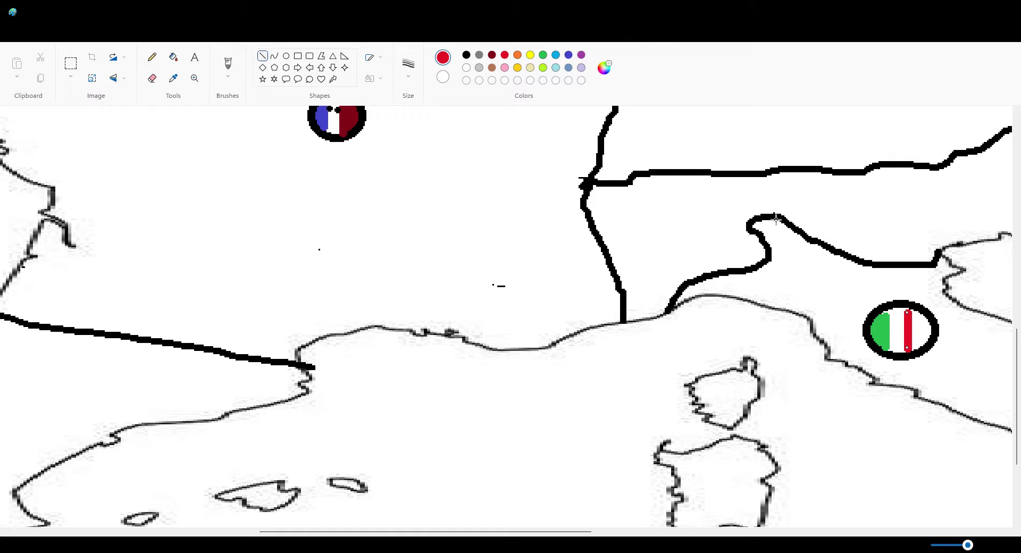
{"action": "left_click", "coordinate": [173, 57]}
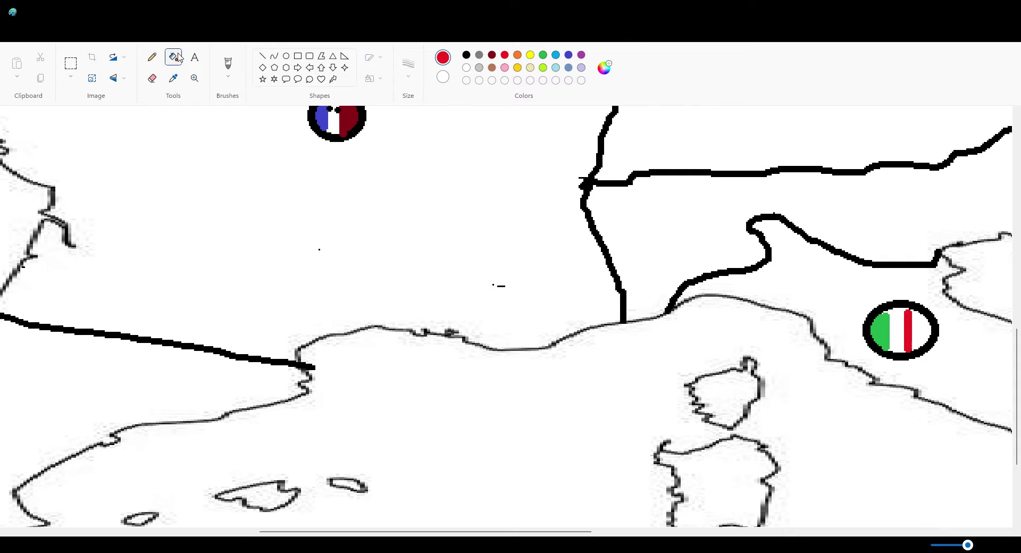
{"action": "left_click", "coordinate": [920, 339]}
{"action": "left_click", "coordinate": [466, 55]}
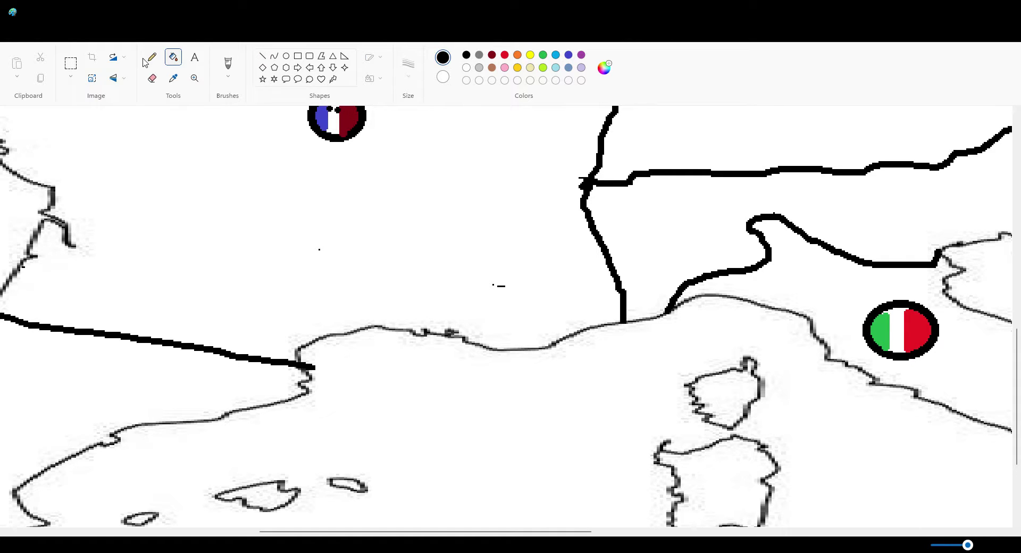
{"action": "left_click", "coordinate": [151, 57]}
{"action": "scroll", "coordinate": [67, 56], "scroll_direction": "down", "scroll_amount": 5}
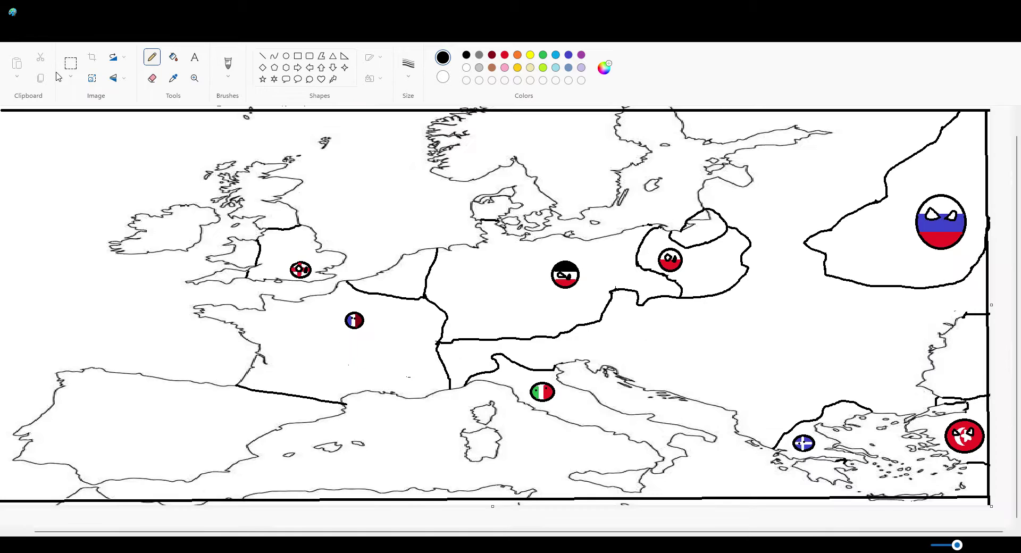
Remove the Polish ball by filling its outline, eyes and red half with white
{"action": "left_click", "coordinate": [194, 78]}
{"action": "left_click", "coordinate": [630, 319]}
{"action": "left_click", "coordinate": [444, 219]}
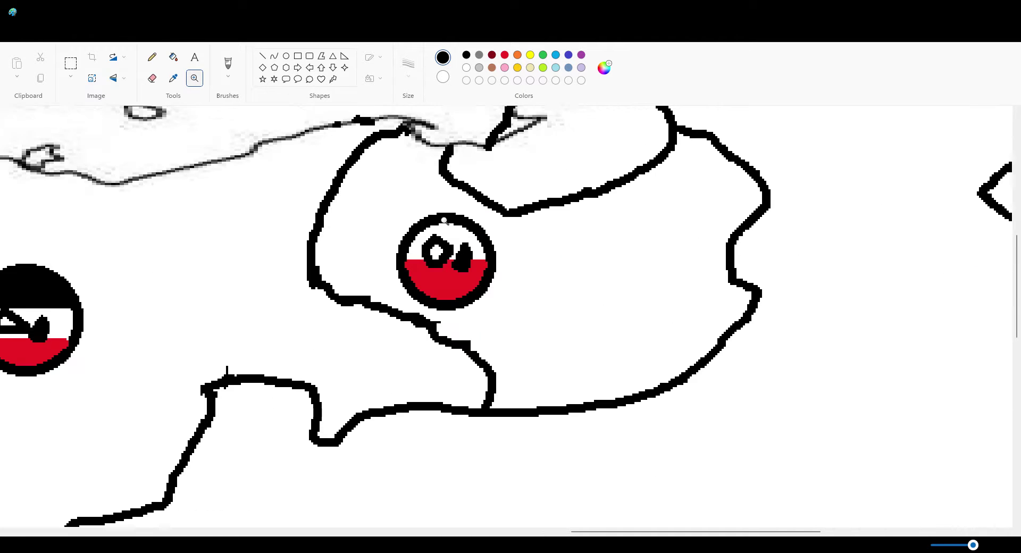
{"action": "left_click", "coordinate": [175, 59]}
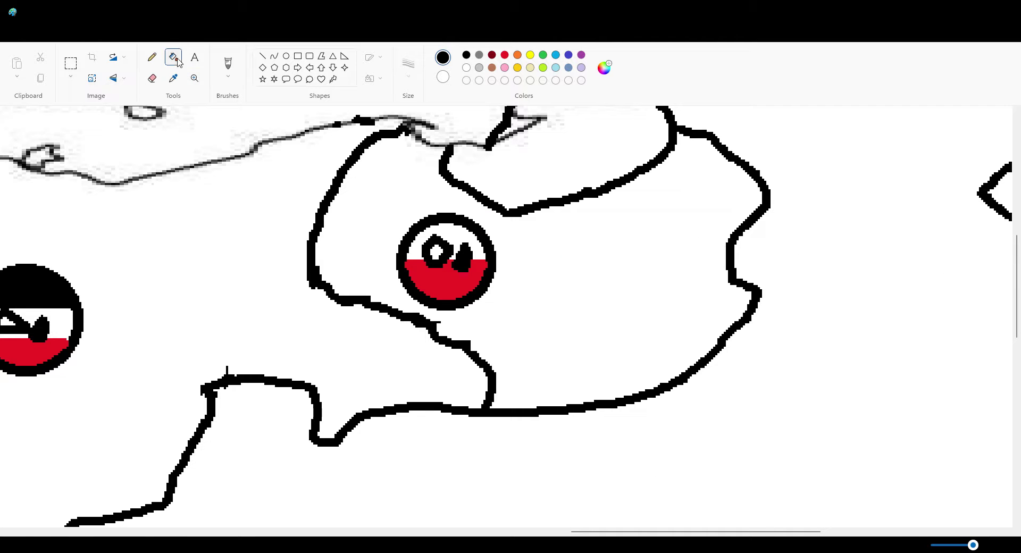
{"action": "right_click", "coordinate": [463, 215]}
{"action": "right_click", "coordinate": [450, 250]}
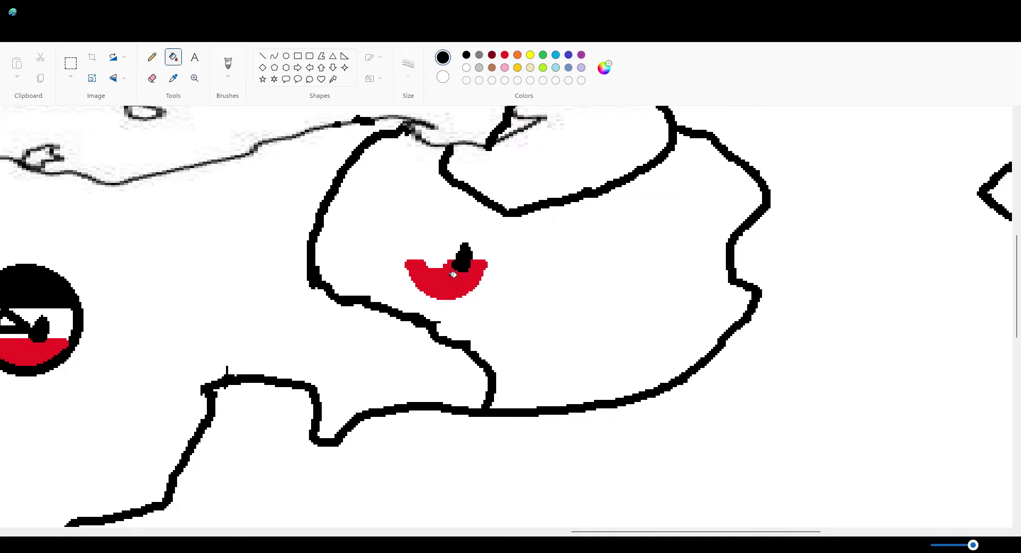
{"action": "right_click", "coordinate": [453, 276]}
{"action": "right_click", "coordinate": [463, 257]}
Draw a black border enclosing a tall strip east of Poland's territory, joining its southeastern and northeastern borders
{"action": "left_click", "coordinate": [151, 57]}
{"action": "mouse_move", "coordinate": [675, 377]}
{"action": "left_mouse_down"}
{"action": "mouse_move", "coordinate": [699, 383]}
{"action": "mouse_move", "coordinate": [848, 272]}
{"action": "mouse_move", "coordinate": [862, 147]}
{"action": "left_mouse_up"}
{"action": "scroll", "coordinate": [903, 220], "scroll_direction": "up", "scroll_amount": 2}
{"action": "mouse_move", "coordinate": [864, 264]}
{"action": "left_mouse_down"}
{"action": "mouse_move", "coordinate": [867, 154]}
{"action": "mouse_move", "coordinate": [795, 112]}
{"action": "mouse_move", "coordinate": [767, 240]}
{"action": "mouse_move", "coordinate": [769, 289]}
{"action": "left_mouse_up"}
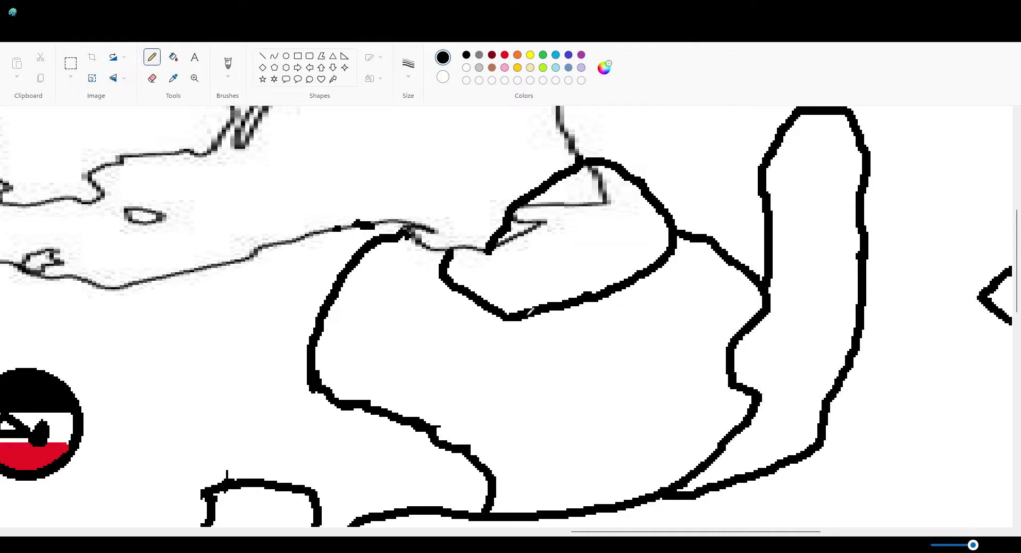
Draw a border from the Baltic enclave to the German-Polish line and erase the old borders west of it
{"action": "mouse_move", "coordinate": [512, 317]}
{"action": "left_mouse_down"}
{"action": "mouse_move", "coordinate": [433, 367]}
{"action": "mouse_move", "coordinate": [443, 436]}
{"action": "left_mouse_up"}
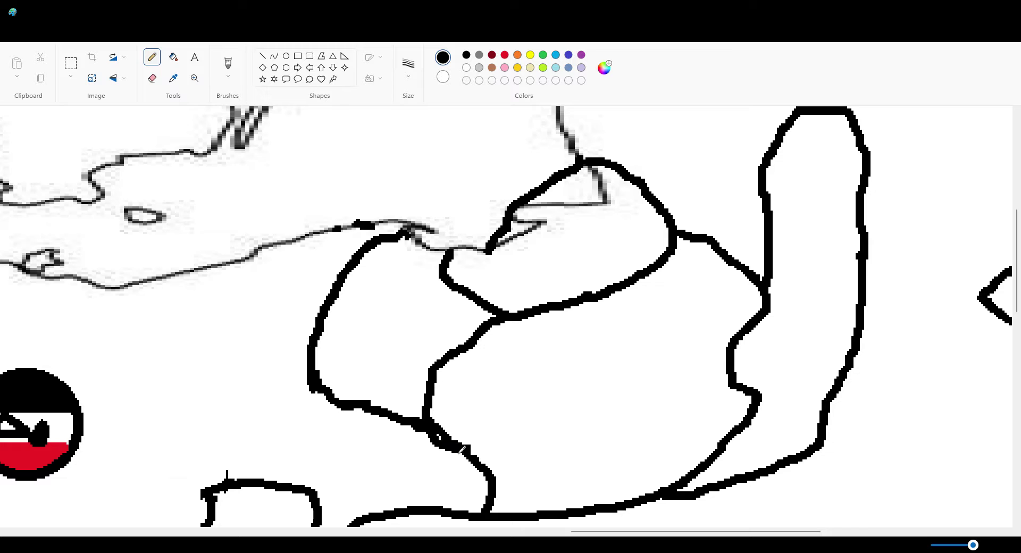
{"action": "left_click", "coordinate": [152, 79]}
{"action": "mouse_move", "coordinate": [408, 435]}
{"action": "left_mouse_down"}
{"action": "mouse_move", "coordinate": [414, 428]}
{"action": "mouse_move", "coordinate": [299, 358]}
{"action": "mouse_move", "coordinate": [349, 253]}
{"action": "mouse_move", "coordinate": [383, 237]}
{"action": "mouse_move", "coordinate": [296, 360]}
{"action": "mouse_move", "coordinate": [321, 352]}
{"action": "mouse_move", "coordinate": [298, 366]}
{"action": "mouse_move", "coordinate": [364, 255]}
{"action": "mouse_move", "coordinate": [285, 372]}
{"action": "mouse_move", "coordinate": [319, 356]}
{"action": "mouse_move", "coordinate": [389, 413]}
{"action": "mouse_move", "coordinate": [441, 260]}
{"action": "mouse_move", "coordinate": [456, 268]}
{"action": "mouse_move", "coordinate": [449, 294]}
{"action": "mouse_move", "coordinate": [504, 303]}
{"action": "mouse_move", "coordinate": [483, 305]}
{"action": "left_mouse_up"}
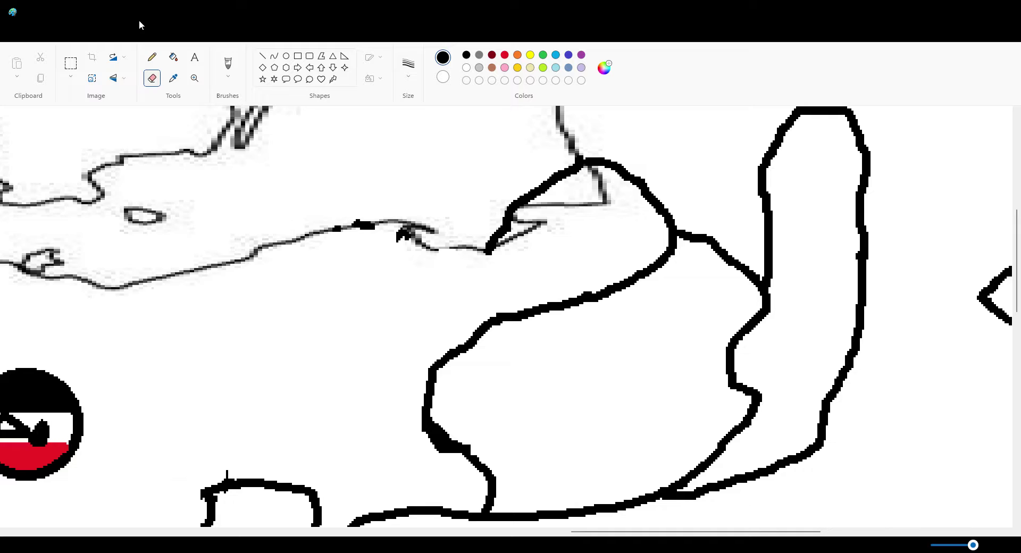
Patch the Baltic coastline gap in black and erase the inner border between Poland's old territory and the eastern strip
{"action": "left_click", "coordinate": [153, 59]}
{"action": "left_click_drag", "start_coordinate": [444, 251], "coordinate": [460, 250]}
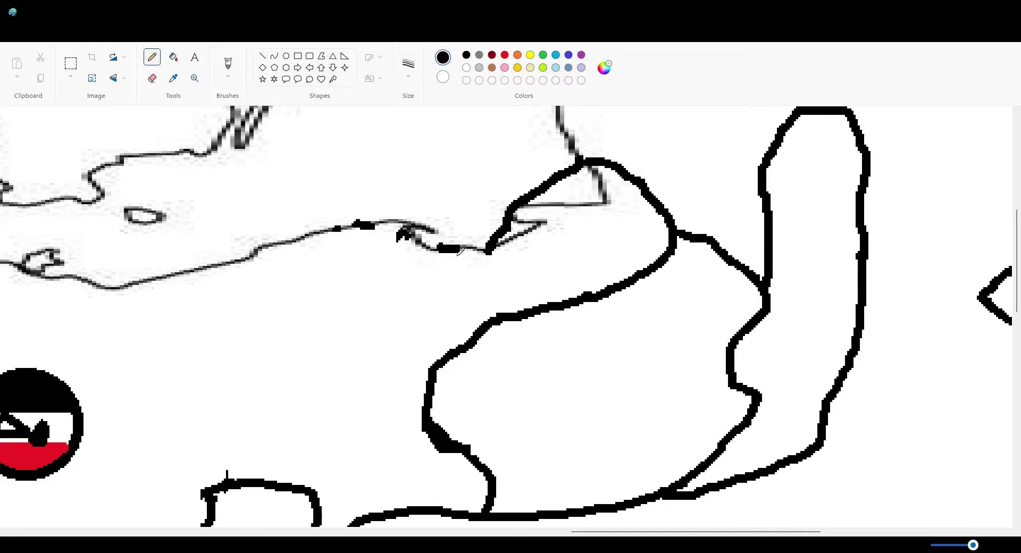
{"action": "left_click", "coordinate": [152, 78]}
{"action": "mouse_move", "coordinate": [755, 304]}
{"action": "left_mouse_down"}
{"action": "mouse_move", "coordinate": [700, 455]}
{"action": "mouse_move", "coordinate": [674, 476]}
{"action": "mouse_move", "coordinate": [702, 465]}
{"action": "mouse_move", "coordinate": [750, 409]}
{"action": "mouse_move", "coordinate": [732, 436]}
{"action": "mouse_move", "coordinate": [745, 387]}
{"action": "mouse_move", "coordinate": [765, 409]}
{"action": "mouse_move", "coordinate": [736, 333]}
{"action": "mouse_move", "coordinate": [721, 361]}
{"action": "mouse_move", "coordinate": [749, 323]}
{"action": "left_mouse_up"}
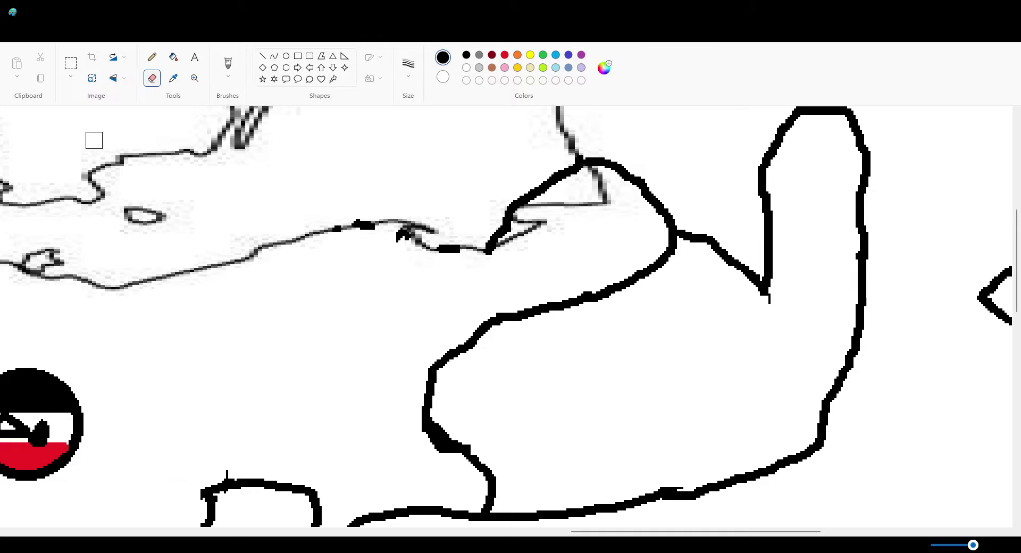
Draw a black circle for a new countryball in the middle of the merged territory east of Germany
{"action": "scroll", "coordinate": [487, 157], "scroll_direction": "down", "scroll_amount": 2}
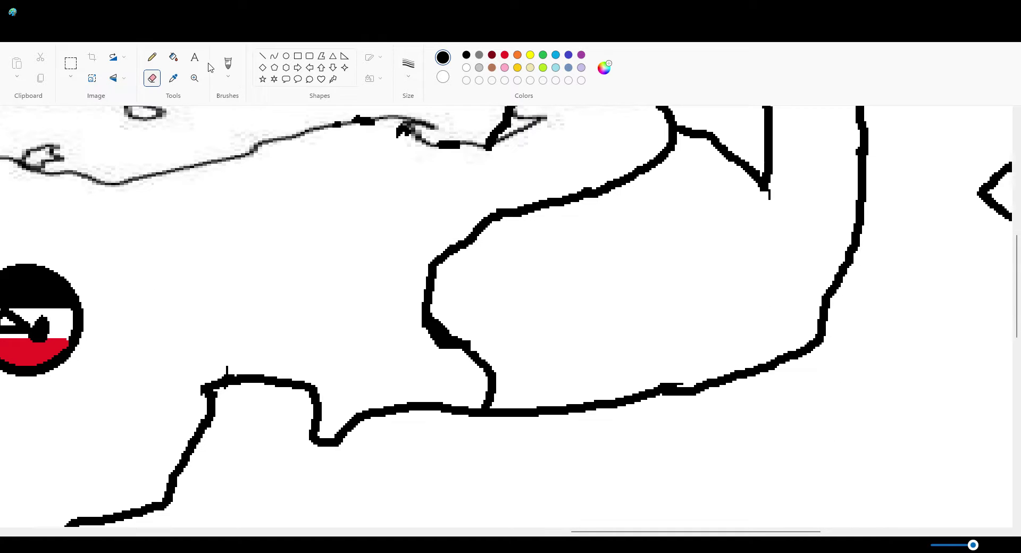
{"action": "left_click", "coordinate": [287, 57]}
{"action": "left_click_drag", "start_coordinate": [578, 231], "coordinate": [721, 363]}
{"action": "left_click_drag", "start_coordinate": [687, 314], "coordinate": [672, 300]}
Draw a red horizontal line across the middle of the new ball and fill its lower half red
{"action": "left_click", "coordinate": [262, 56]}
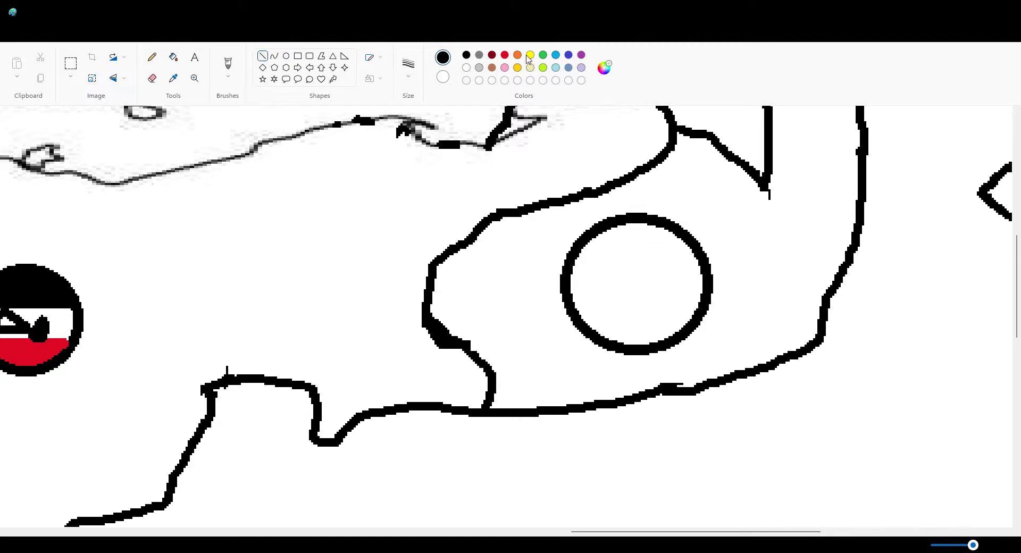
{"action": "left_click", "coordinate": [505, 55]}
{"action": "left_click_drag", "start_coordinate": [569, 286], "coordinate": [704, 291]}
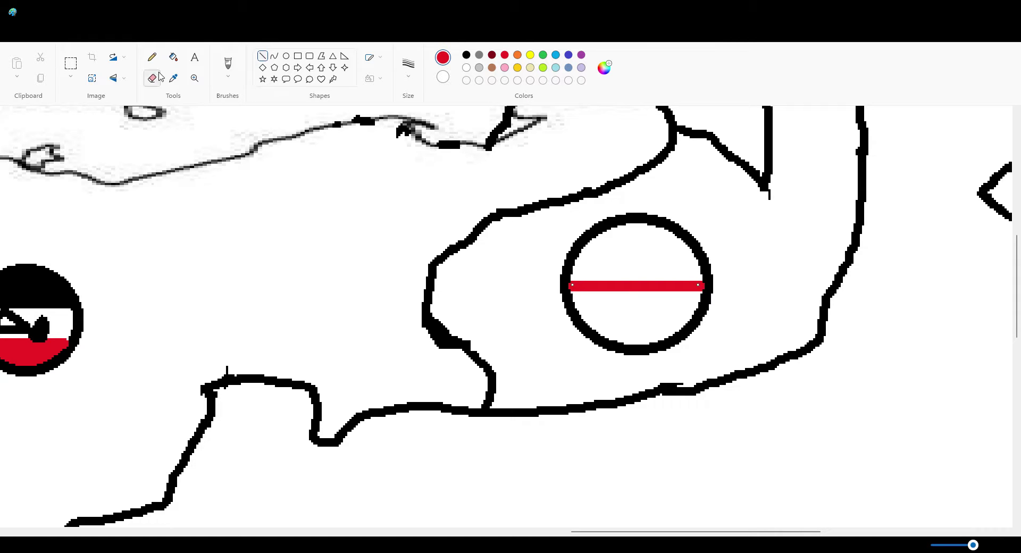
{"action": "left_click", "coordinate": [173, 57]}
{"action": "left_click", "coordinate": [627, 311]}
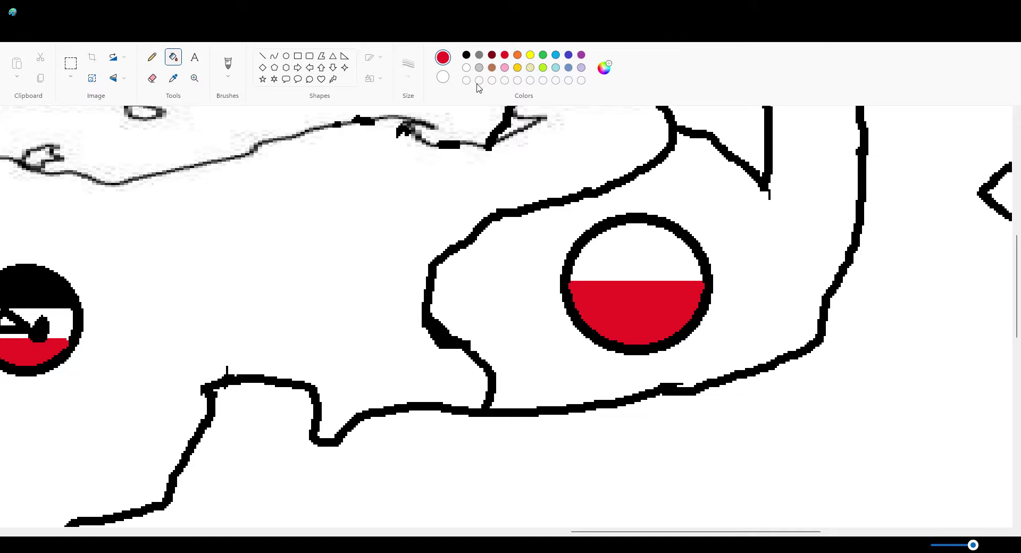
Draw a white oval outline centred on the new ball so it forms an arc over the red half
{"action": "left_click", "coordinate": [466, 68]}
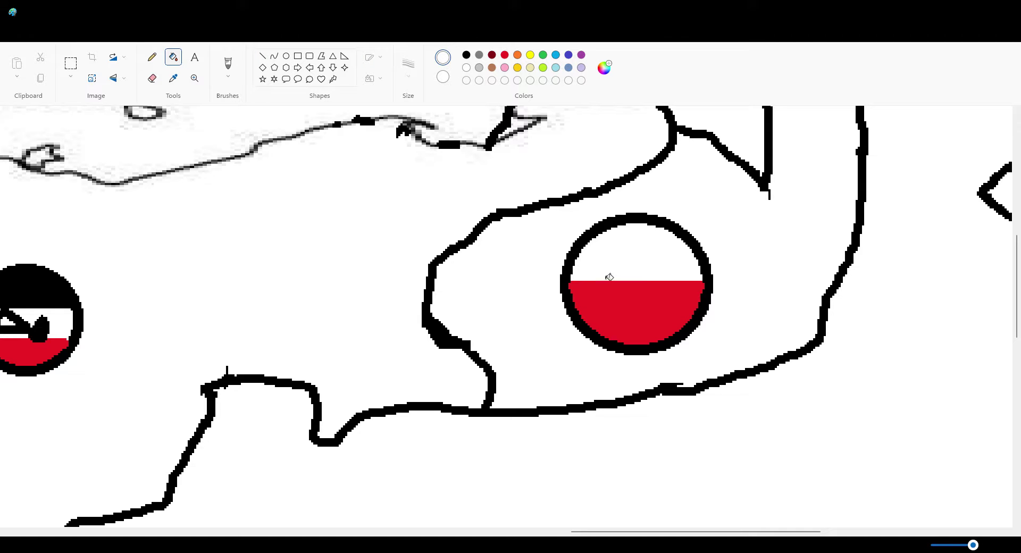
{"action": "left_click", "coordinate": [286, 56]}
{"action": "left_click_drag", "start_coordinate": [592, 242], "coordinate": [673, 317]}
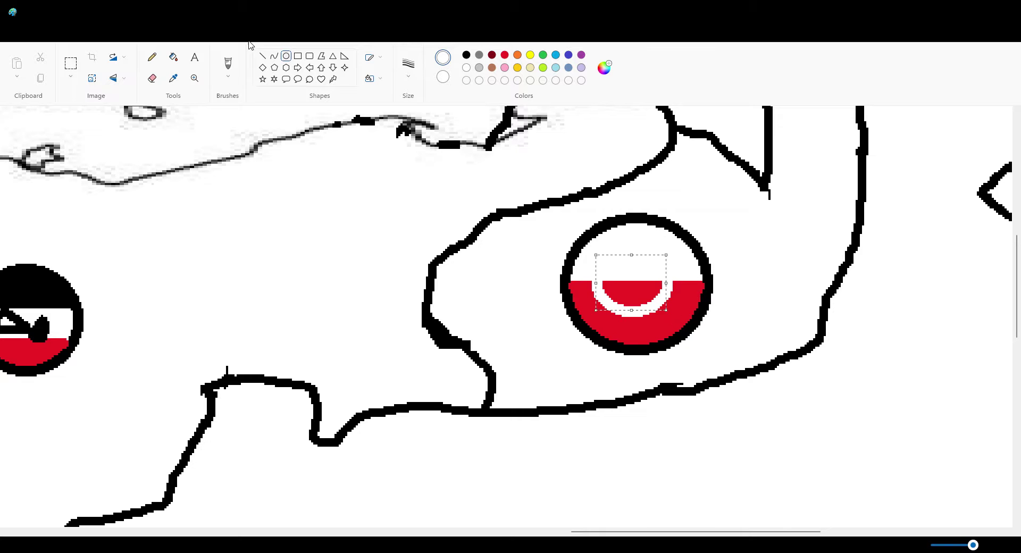
Draw a smaller red oval inside the white arc of the new ball and fill it solid red
{"action": "left_click", "coordinate": [262, 56]}
{"action": "left_click", "coordinate": [286, 56]}
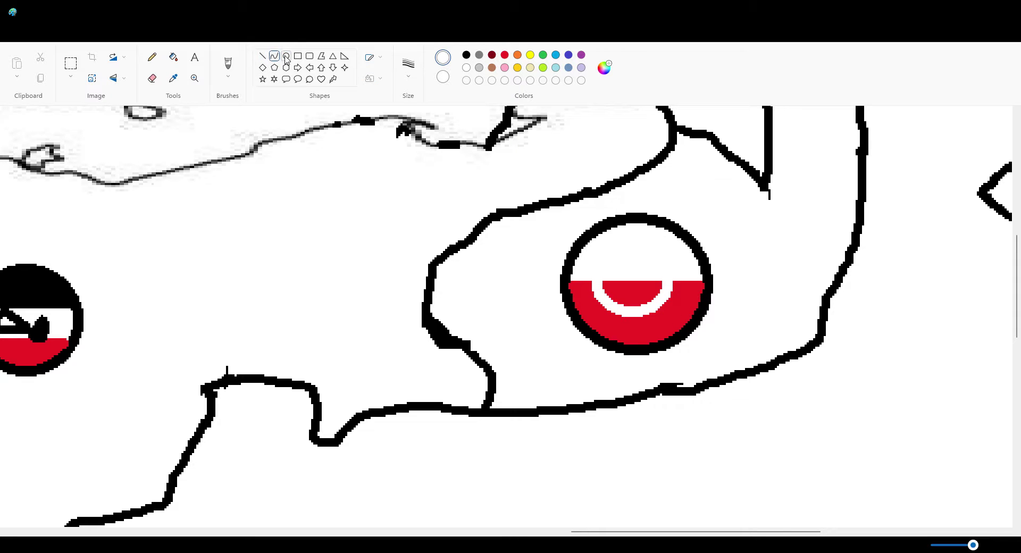
{"action": "left_click", "coordinate": [504, 55]}
{"action": "left_click_drag", "start_coordinate": [598, 258], "coordinate": [663, 306]}
{"action": "left_click", "coordinate": [173, 57]}
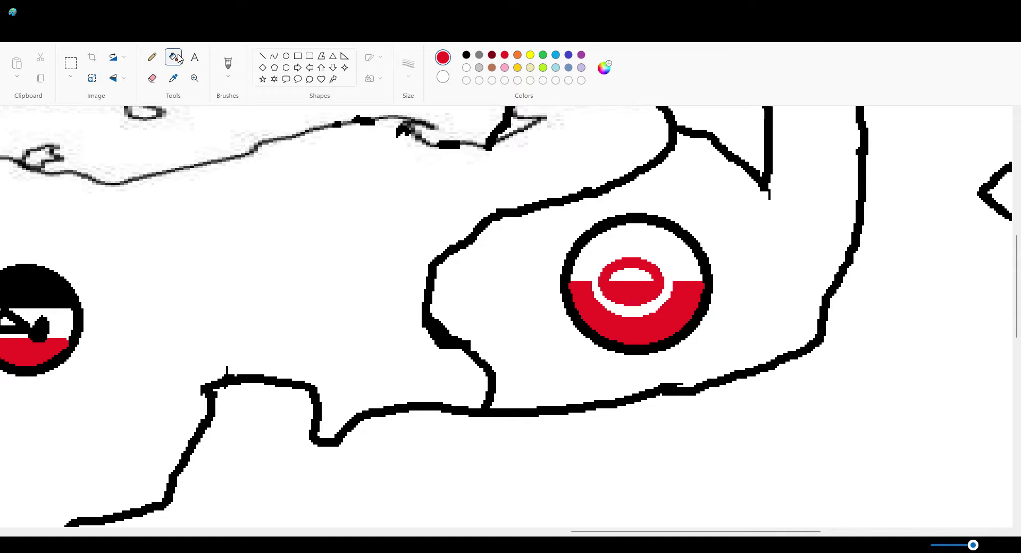
{"action": "left_click", "coordinate": [634, 275]}
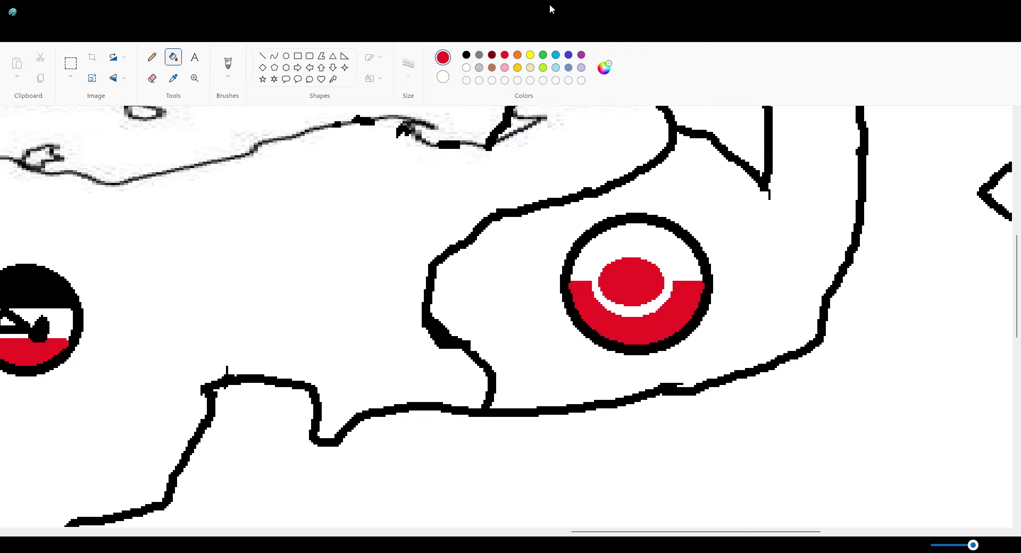
Draw two angular black-outlined eyes on the new red-and-white ball and fill them with white
{"action": "left_click", "coordinate": [466, 56]}
{"action": "left_click", "coordinate": [152, 57]}
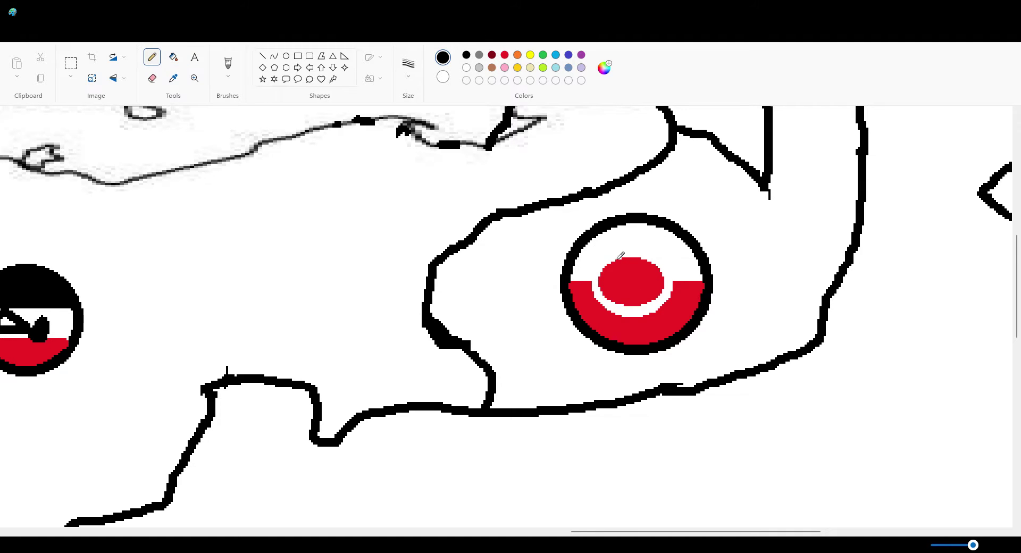
{"action": "mouse_move", "coordinate": [609, 247]}
{"action": "left_mouse_down"}
{"action": "mouse_move", "coordinate": [627, 272]}
{"action": "mouse_move", "coordinate": [595, 274]}
{"action": "mouse_move", "coordinate": [604, 240]}
{"action": "mouse_move", "coordinate": [654, 273]}
{"action": "mouse_move", "coordinate": [667, 248]}
{"action": "left_mouse_up"}
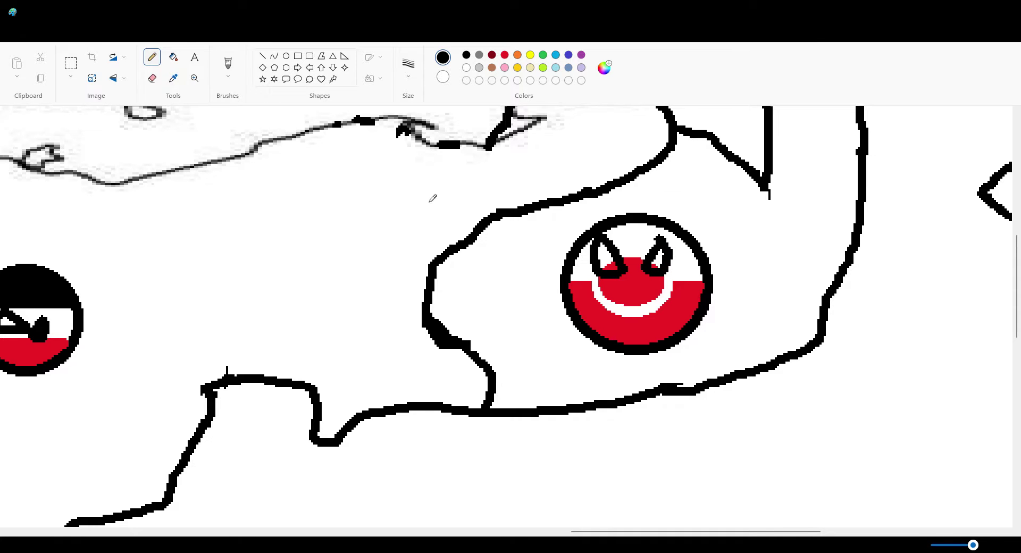
{"action": "left_click", "coordinate": [172, 56]}
{"action": "right_click", "coordinate": [610, 266]}
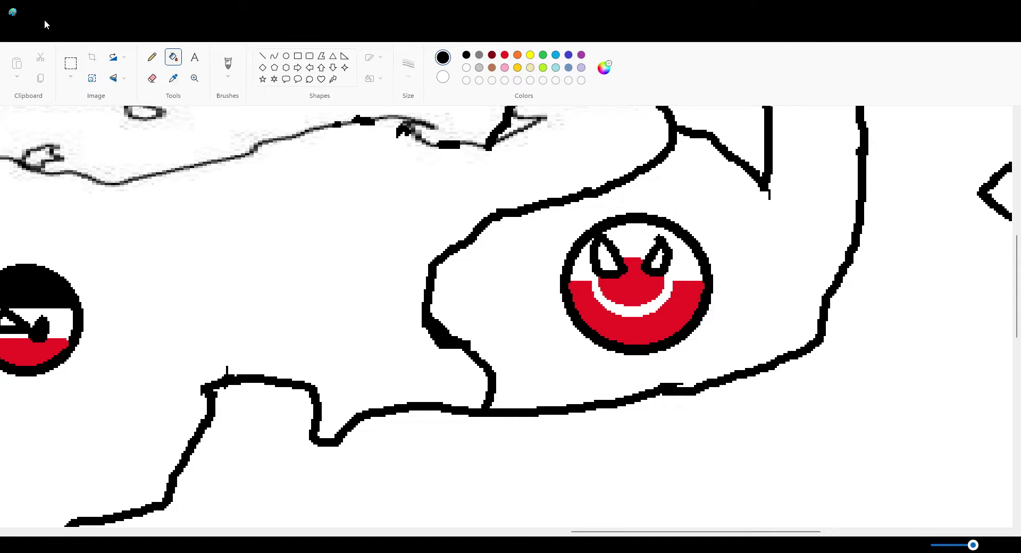
Draw black borders from the strip's tip north to the Gulf of Finland and from its southeast corner to Russia's southern border
{"action": "key", "text": "ctrl+minus"}
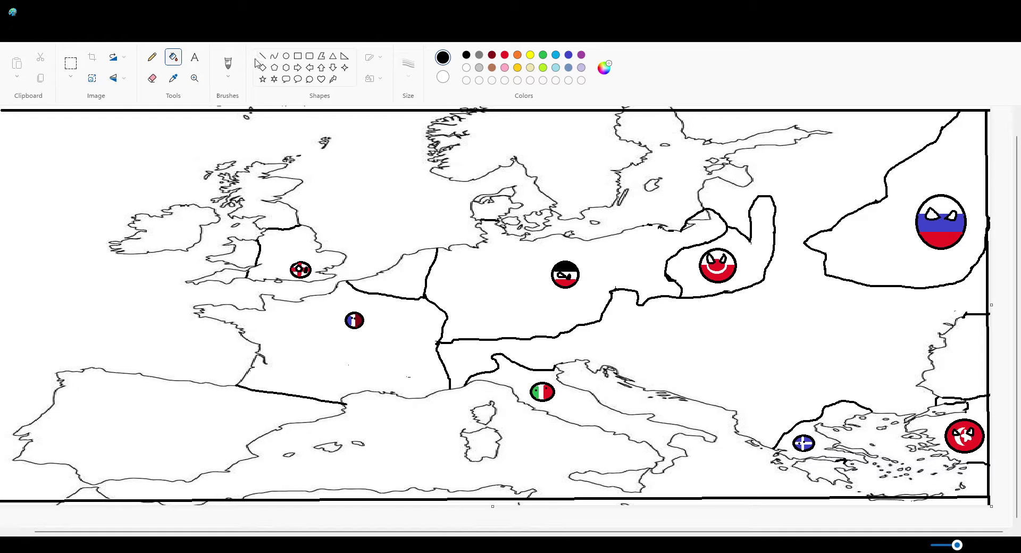
{"action": "left_click", "coordinate": [195, 77]}
{"action": "left_click", "coordinate": [736, 231]}
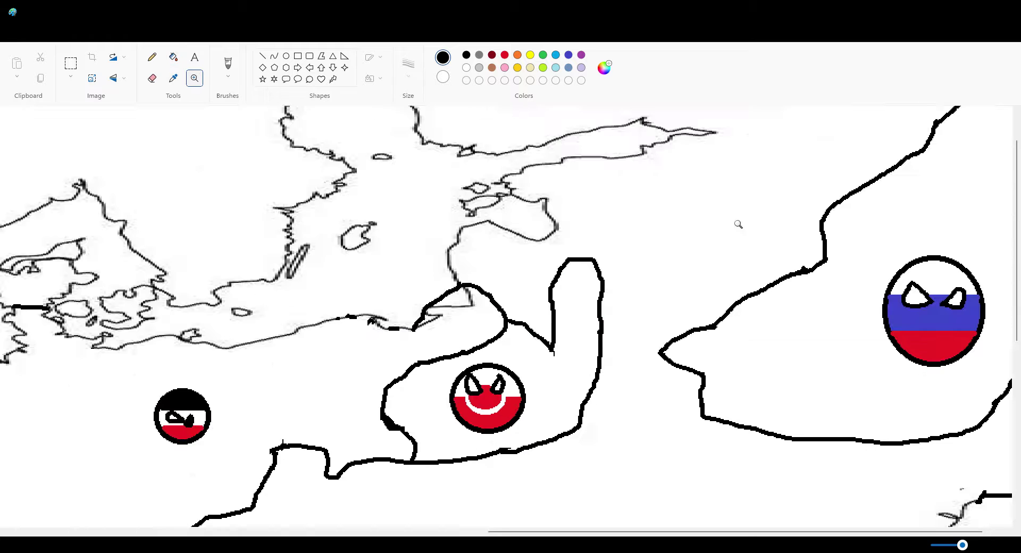
{"action": "left_click", "coordinate": [152, 57]}
{"action": "mouse_move", "coordinate": [595, 259]}
{"action": "left_mouse_down"}
{"action": "mouse_move", "coordinate": [646, 201]}
{"action": "mouse_move", "coordinate": [641, 163]}
{"action": "left_mouse_up"}
{"action": "scroll", "coordinate": [645, 181], "scroll_direction": "down", "scroll_amount": 3}
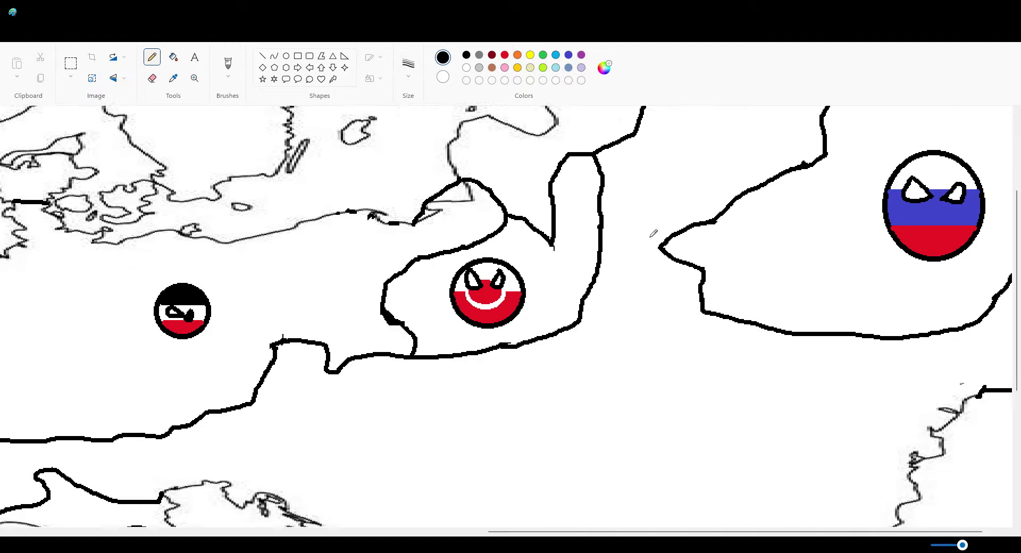
{"action": "mouse_move", "coordinate": [583, 320]}
{"action": "left_mouse_down"}
{"action": "mouse_move", "coordinate": [707, 344]}
{"action": "mouse_move", "coordinate": [767, 333]}
{"action": "left_mouse_up"}
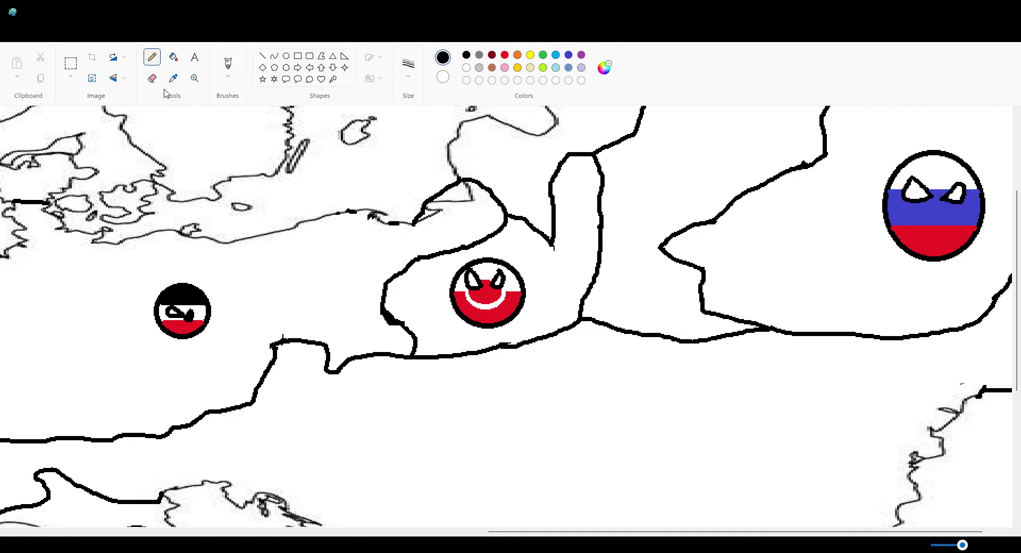
Erase Russia's western tip and replace the notch in the new country's northern border with a diagonal line to the Baltic enclave
{"action": "left_click", "coordinate": [152, 78]}
{"action": "mouse_move", "coordinate": [670, 238]}
{"action": "left_mouse_down"}
{"action": "mouse_move", "coordinate": [664, 222]}
{"action": "mouse_move", "coordinate": [676, 219]}
{"action": "mouse_move", "coordinate": [660, 251]}
{"action": "mouse_move", "coordinate": [682, 244]}
{"action": "mouse_move", "coordinate": [662, 218]}
{"action": "left_mouse_up"}
{"action": "mouse_move", "coordinate": [505, 222]}
{"action": "left_mouse_down"}
{"action": "mouse_move", "coordinate": [523, 228]}
{"action": "mouse_move", "coordinate": [528, 216]}
{"action": "left_mouse_up"}
{"action": "mouse_move", "coordinate": [555, 256]}
{"action": "left_mouse_down"}
{"action": "mouse_move", "coordinate": [536, 228]}
{"action": "mouse_move", "coordinate": [555, 220]}
{"action": "mouse_move", "coordinate": [540, 181]}
{"action": "left_mouse_up"}
{"action": "mouse_move", "coordinate": [552, 217]}
{"action": "left_mouse_down"}
{"action": "mouse_move", "coordinate": [548, 187]}
{"action": "mouse_move", "coordinate": [554, 218]}
{"action": "mouse_move", "coordinate": [512, 223]}
{"action": "mouse_move", "coordinate": [517, 215]}
{"action": "left_mouse_up"}
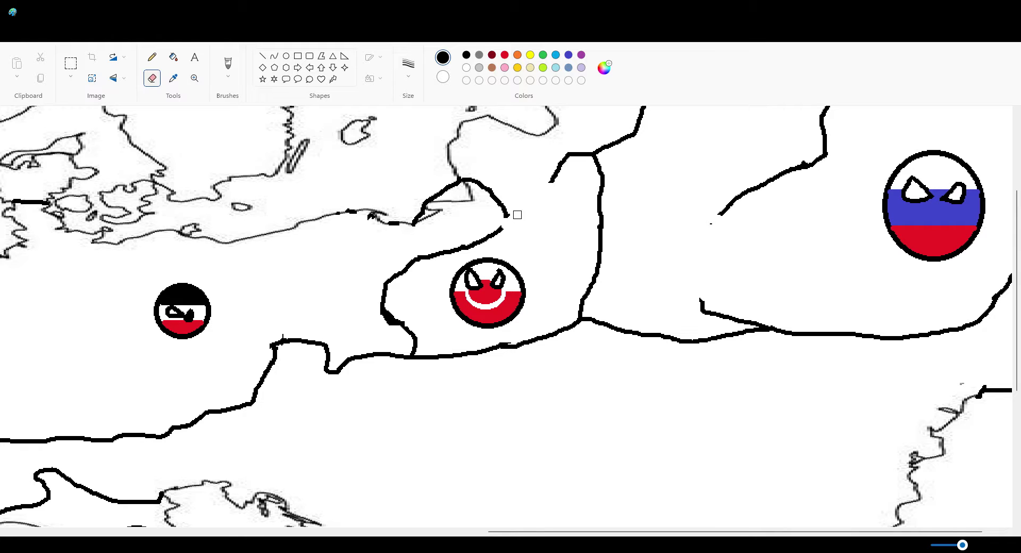
{"action": "left_click", "coordinate": [152, 57]}
{"action": "left_click_drag", "start_coordinate": [559, 184], "coordinate": [496, 233]}
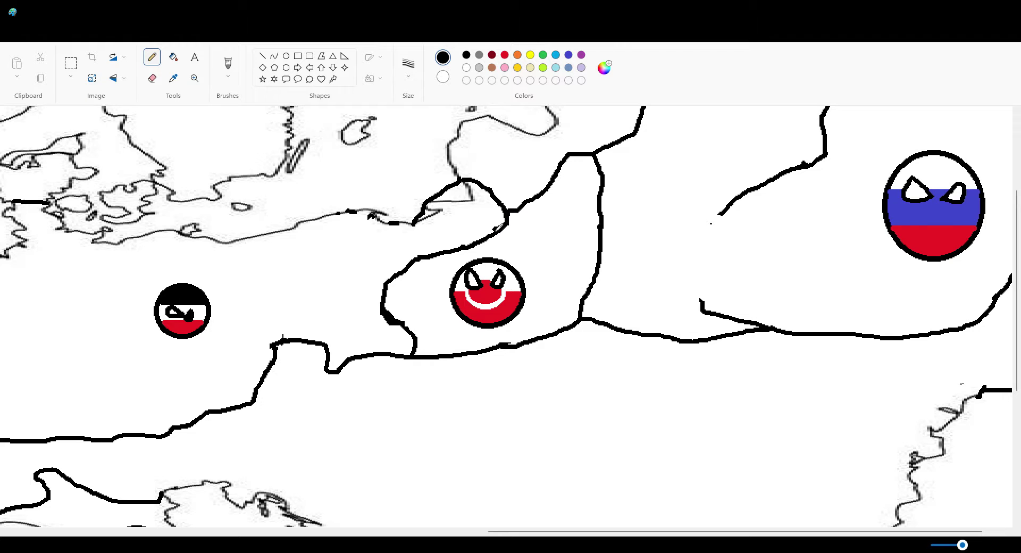
Erase the rest of Russia's old western border, from its southern edge up to the map frame
{"action": "left_click", "coordinate": [152, 78]}
{"action": "mouse_move", "coordinate": [717, 300]}
{"action": "left_mouse_down"}
{"action": "mouse_move", "coordinate": [696, 310]}
{"action": "mouse_move", "coordinate": [759, 320]}
{"action": "mouse_move", "coordinate": [717, 314]}
{"action": "left_mouse_up"}
{"action": "mouse_move", "coordinate": [707, 242]}
{"action": "left_mouse_down"}
{"action": "mouse_move", "coordinate": [728, 241]}
{"action": "mouse_move", "coordinate": [695, 219]}
{"action": "mouse_move", "coordinate": [728, 190]}
{"action": "left_mouse_up"}
{"action": "scroll", "coordinate": [852, 297], "scroll_direction": "up", "scroll_amount": 3}
{"action": "mouse_move", "coordinate": [793, 341]}
{"action": "left_mouse_down"}
{"action": "mouse_move", "coordinate": [806, 306]}
{"action": "mouse_move", "coordinate": [763, 349]}
{"action": "mouse_move", "coordinate": [767, 334]}
{"action": "mouse_move", "coordinate": [808, 316]}
{"action": "mouse_move", "coordinate": [824, 285]}
{"action": "mouse_move", "coordinate": [968, 148]}
{"action": "mouse_move", "coordinate": [940, 174]}
{"action": "mouse_move", "coordinate": [946, 180]}
{"action": "left_mouse_up"}
{"action": "left_click_drag", "start_coordinate": [822, 274], "coordinate": [946, 153]}
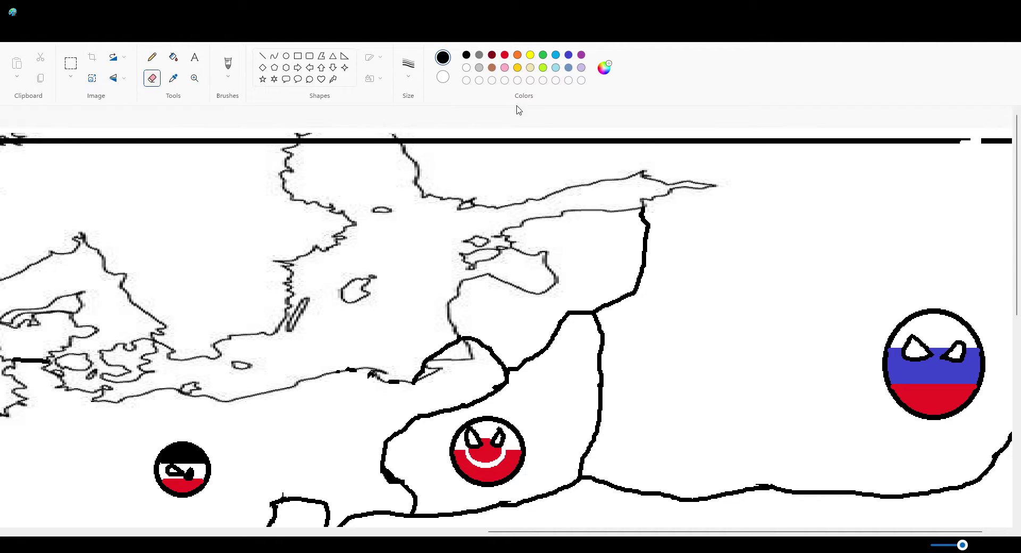
Repair the gap in the upper map frame and draw a border from the Gulf of Finland's eastern end to the frame
{"action": "left_click", "coordinate": [151, 57]}
{"action": "left_click_drag", "start_coordinate": [962, 143], "coordinate": [978, 142]}
{"action": "left_click_drag", "start_coordinate": [697, 183], "coordinate": [727, 150]}
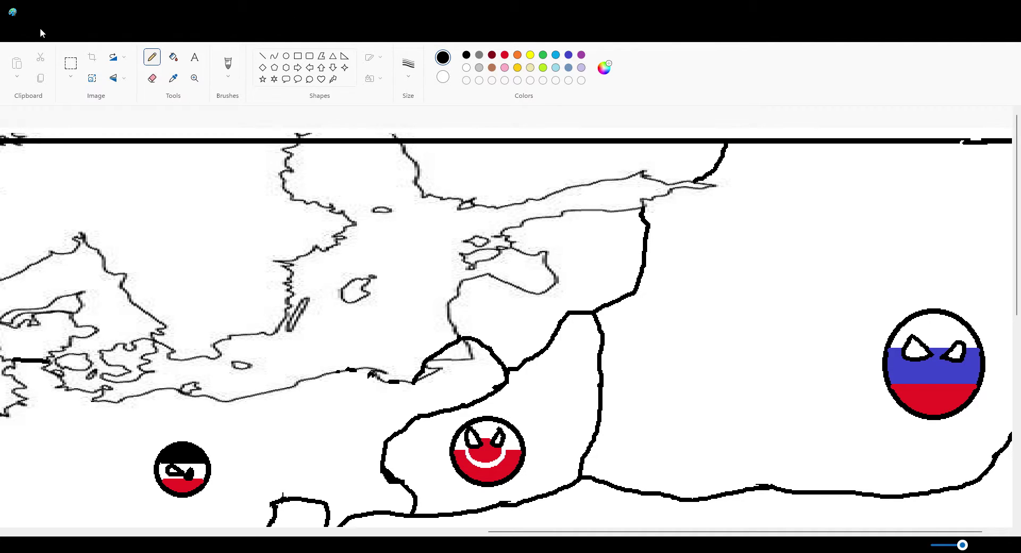
Erase England's black borders with Cornwall, Wales and Scotland
{"action": "scroll", "coordinate": [79, 313], "scroll_direction": "down", "scroll_amount": 2, "text": "ctrl"}
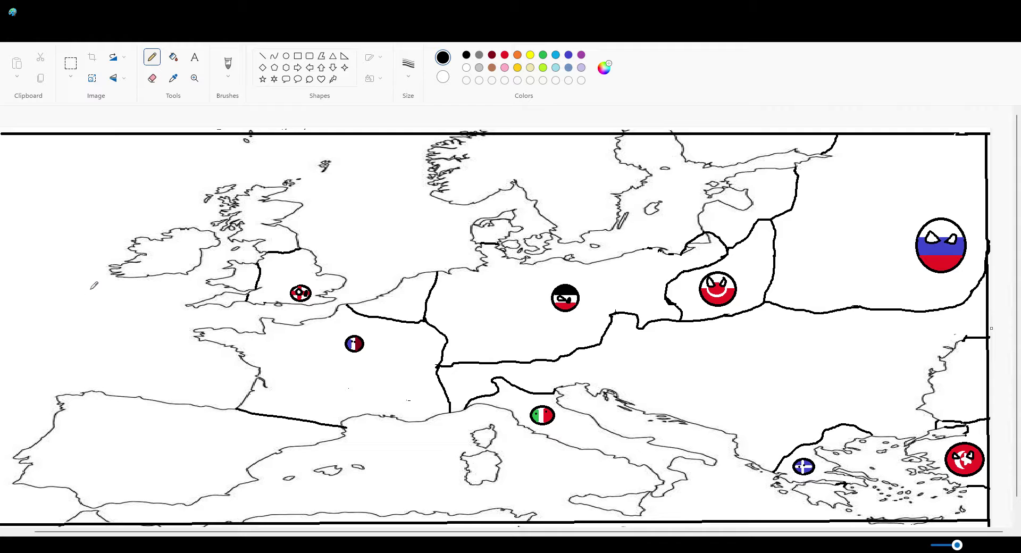
{"action": "left_click", "coordinate": [195, 78]}
{"action": "left_click", "coordinate": [256, 229]}
{"action": "left_click", "coordinate": [257, 355]}
{"action": "left_click", "coordinate": [500, 217]}
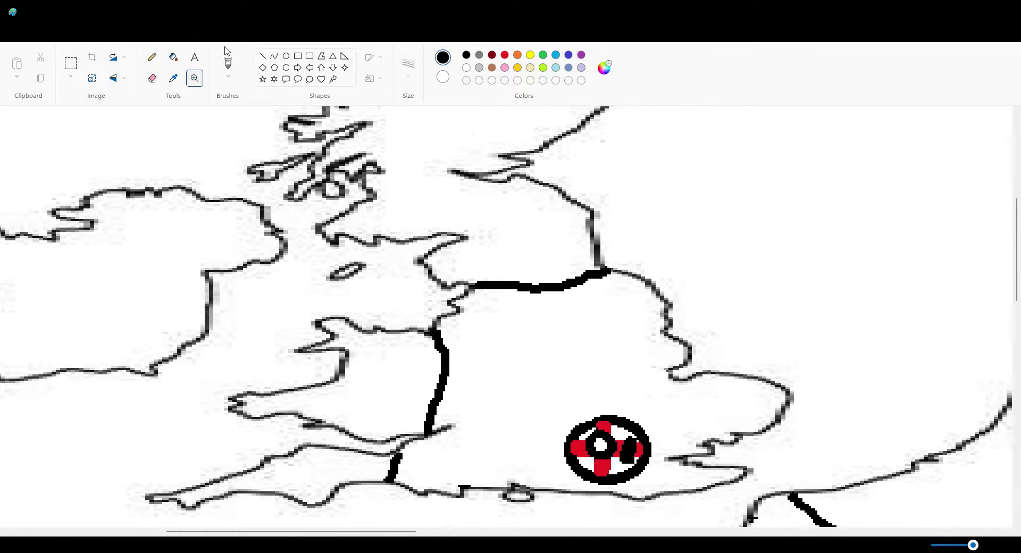
{"action": "left_click", "coordinate": [152, 78]}
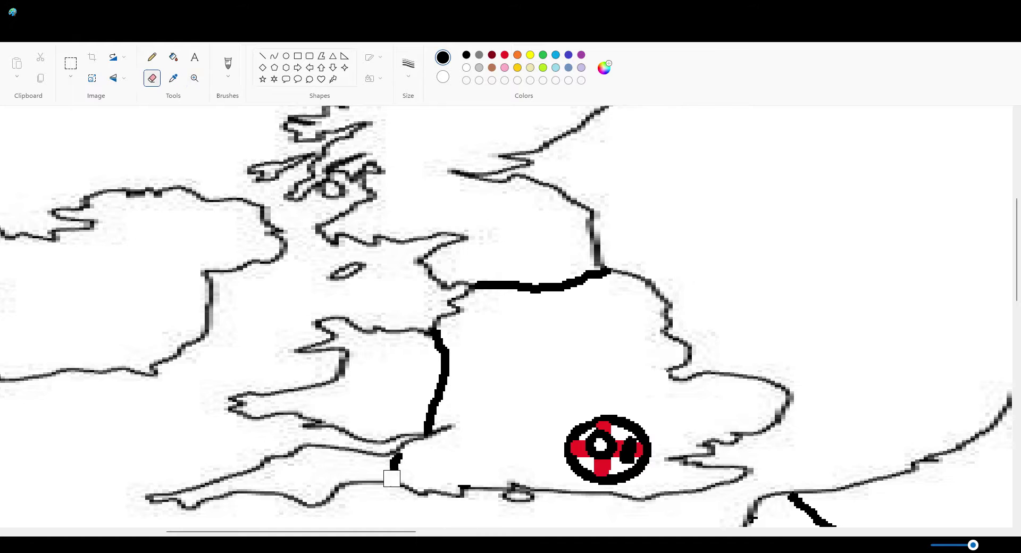
{"action": "left_click_drag", "start_coordinate": [392, 472], "coordinate": [364, 466]}
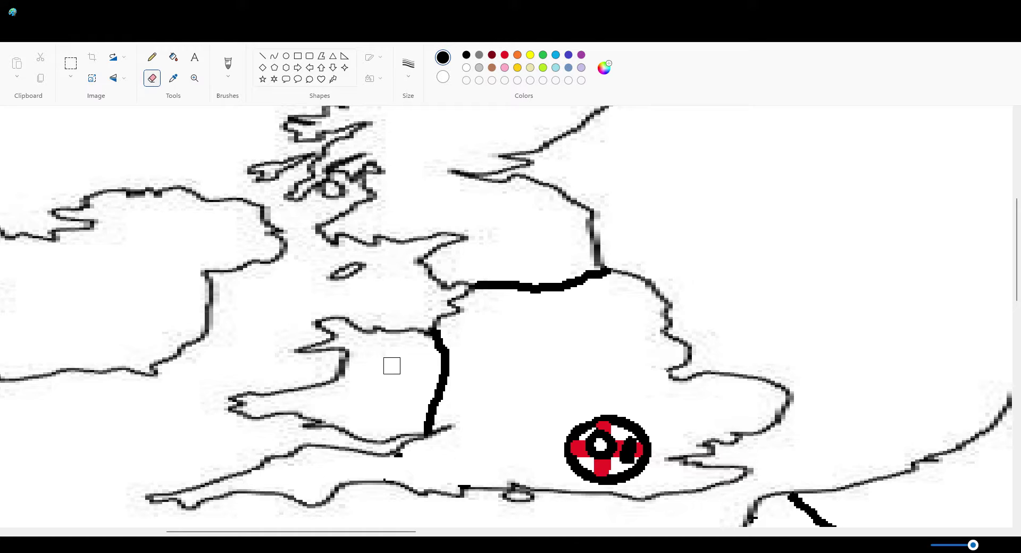
{"action": "mouse_move", "coordinate": [436, 351]}
{"action": "left_mouse_down"}
{"action": "mouse_move", "coordinate": [439, 343]}
{"action": "mouse_move", "coordinate": [445, 378]}
{"action": "mouse_move", "coordinate": [428, 419]}
{"action": "left_mouse_up"}
{"action": "left_click_drag", "start_coordinate": [481, 281], "coordinate": [594, 278]}
{"action": "scroll", "coordinate": [596, 287], "scroll_direction": "down", "scroll_amount": 5}
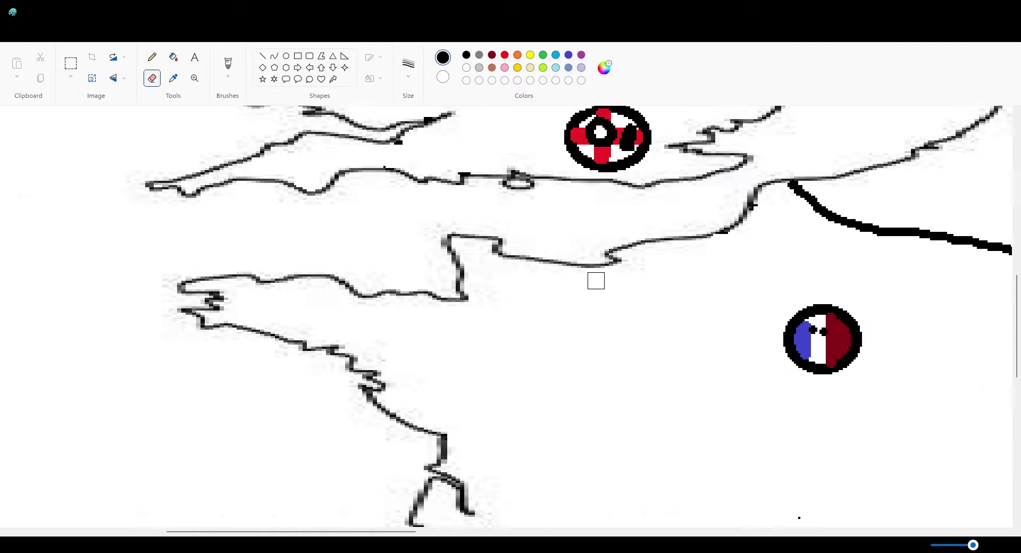
{"action": "scroll", "coordinate": [351, 169], "scroll_direction": "up", "scroll_amount": 3}
{"action": "scroll", "coordinate": [351, 170], "scroll_direction": "down", "scroll_amount": 4}
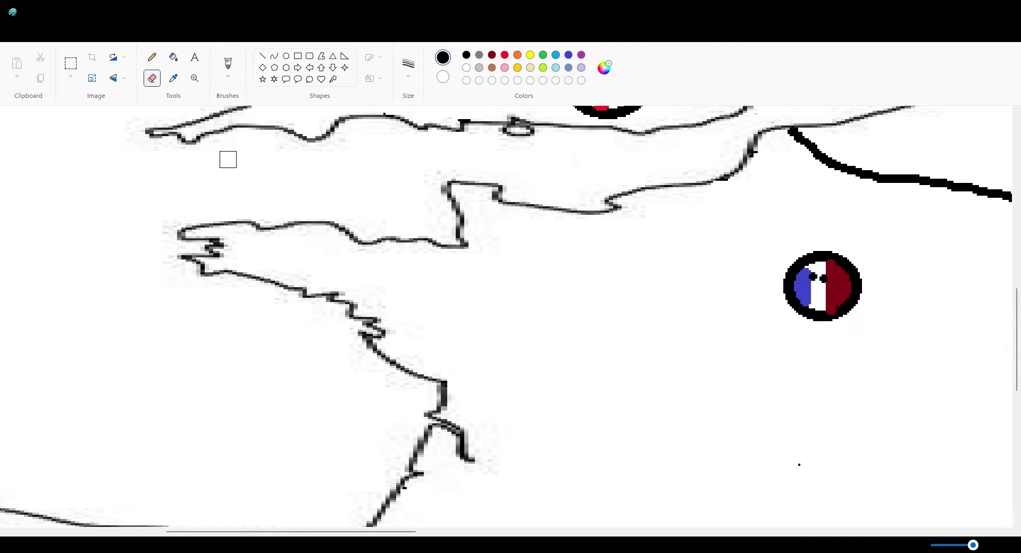
{"action": "scroll", "coordinate": [360, 181], "scroll_direction": "down", "scroll_amount": 5}
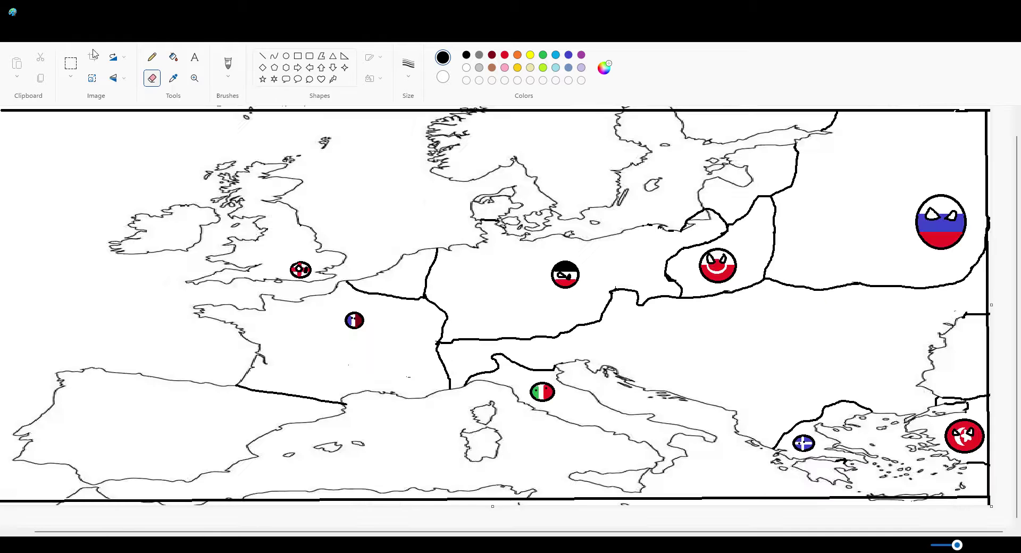
Enclose Austria with black borders from Italy's northern border up to Germany and from the Adriatic coast to Germany's southeastern corner
{"action": "left_click", "coordinate": [195, 78]}
{"action": "left_click", "coordinate": [587, 378]}
{"action": "left_click", "coordinate": [470, 329]}
{"action": "left_click", "coordinate": [264, 234]}
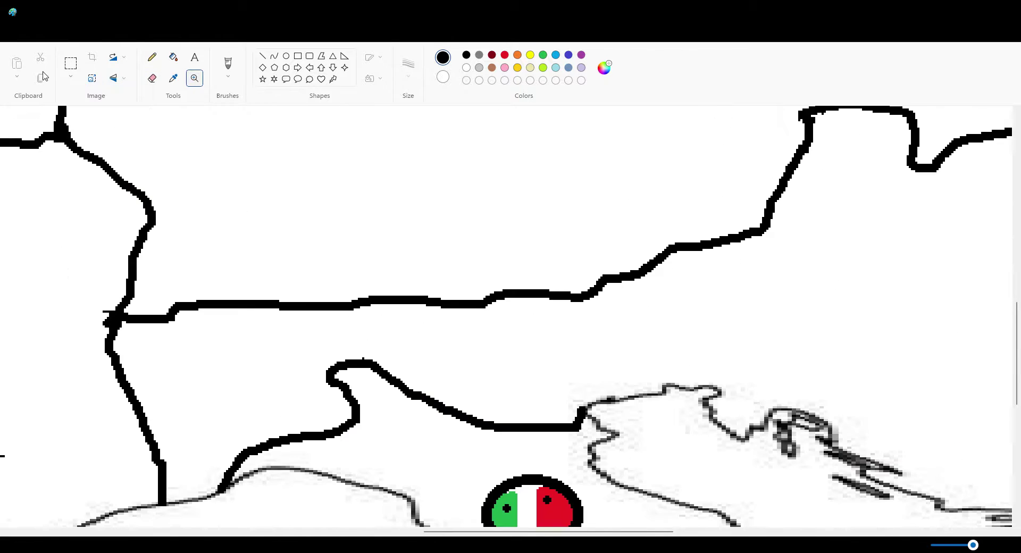
{"action": "left_click", "coordinate": [152, 56]}
{"action": "left_click_drag", "start_coordinate": [364, 360], "coordinate": [390, 307]}
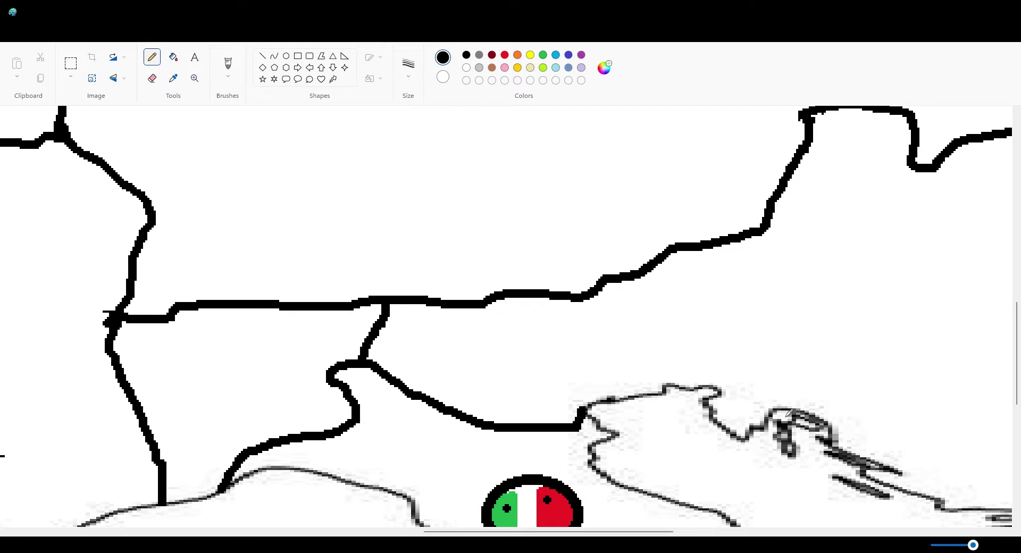
{"action": "left_click_drag", "start_coordinate": [788, 411], "coordinate": [946, 169]}
Draw a black oval for a countryball in the eastern part of the Austrian territory and adjust its position
{"action": "left_click", "coordinate": [286, 57]}
{"action": "mouse_move", "coordinate": [718, 268]}
{"action": "left_mouse_down"}
{"action": "mouse_move", "coordinate": [791, 360]}
{"action": "mouse_move", "coordinate": [819, 344]}
{"action": "left_mouse_up"}
{"action": "left_click_drag", "start_coordinate": [787, 314], "coordinate": [744, 308]}
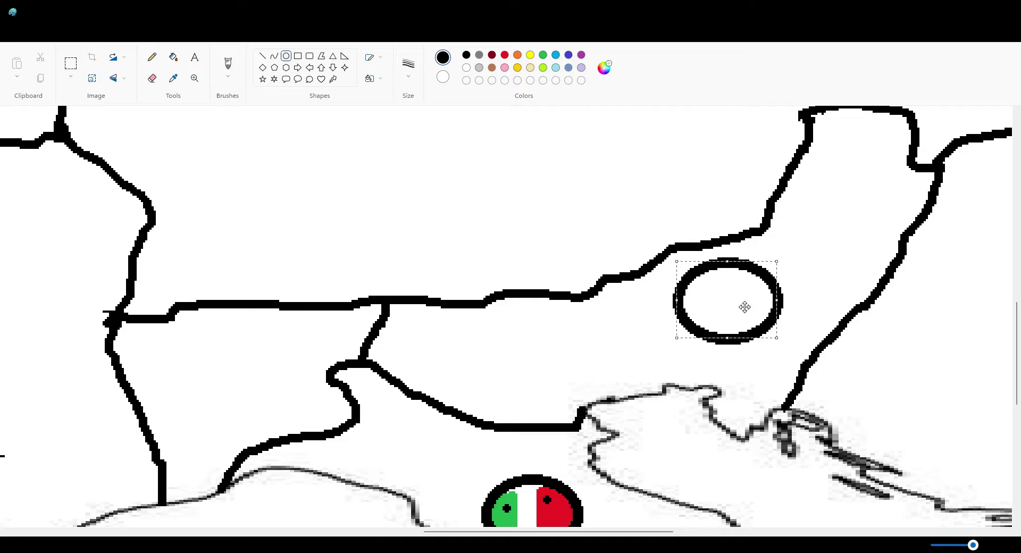
Split the Austrian countryball with a horizontal black line, filling the lower half black and the upper half gold
{"action": "left_click", "coordinate": [262, 55]}
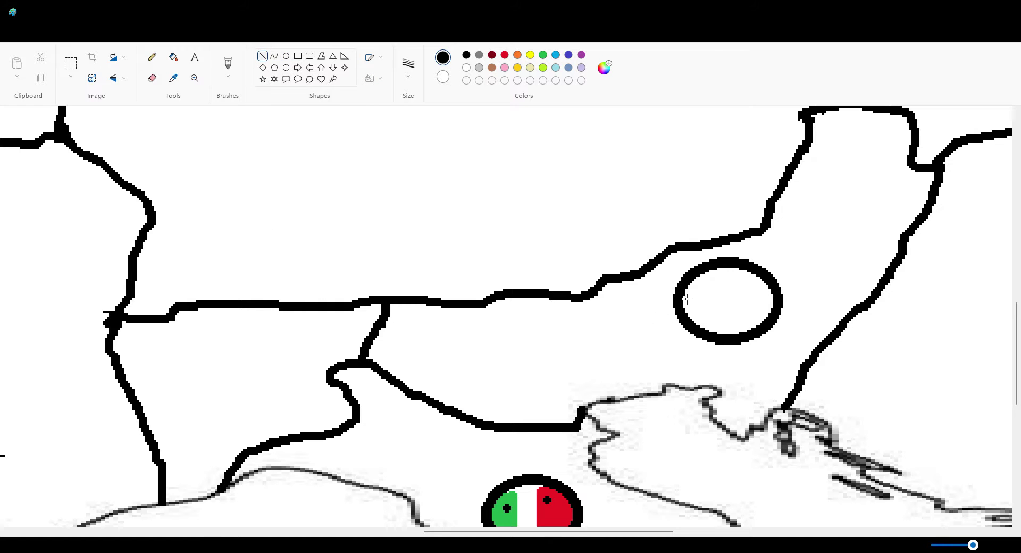
{"action": "left_click_drag", "start_coordinate": [687, 300], "coordinate": [769, 295]}
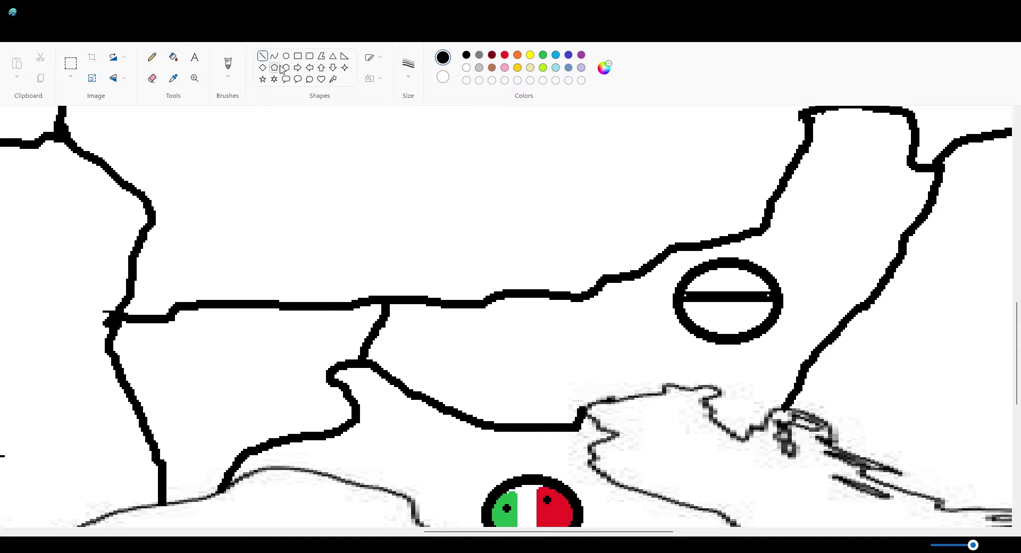
{"action": "left_click", "coordinate": [174, 57]}
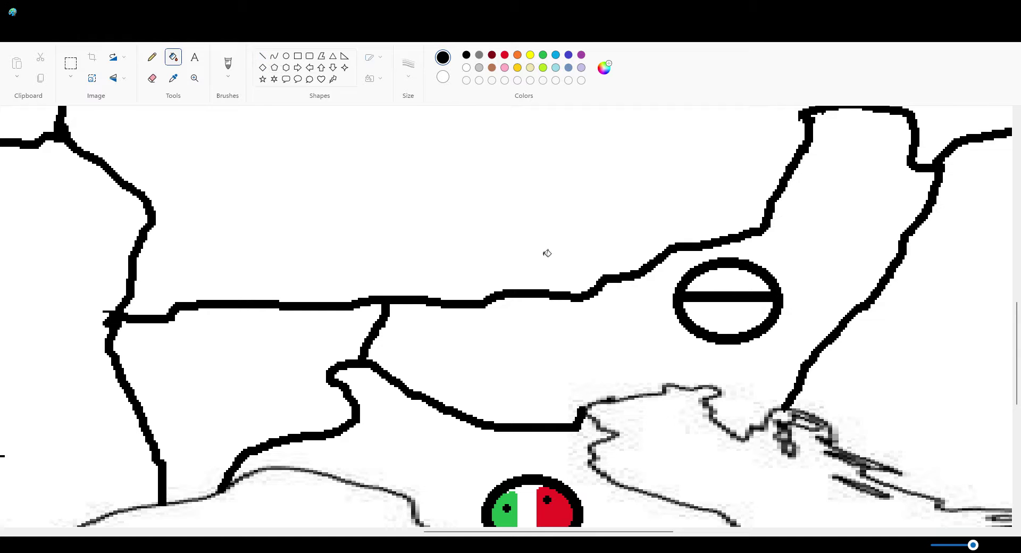
{"action": "left_click", "coordinate": [738, 311]}
{"action": "left_click", "coordinate": [530, 55]}
{"action": "left_click", "coordinate": [517, 67]}
{"action": "left_click", "coordinate": [732, 290]}
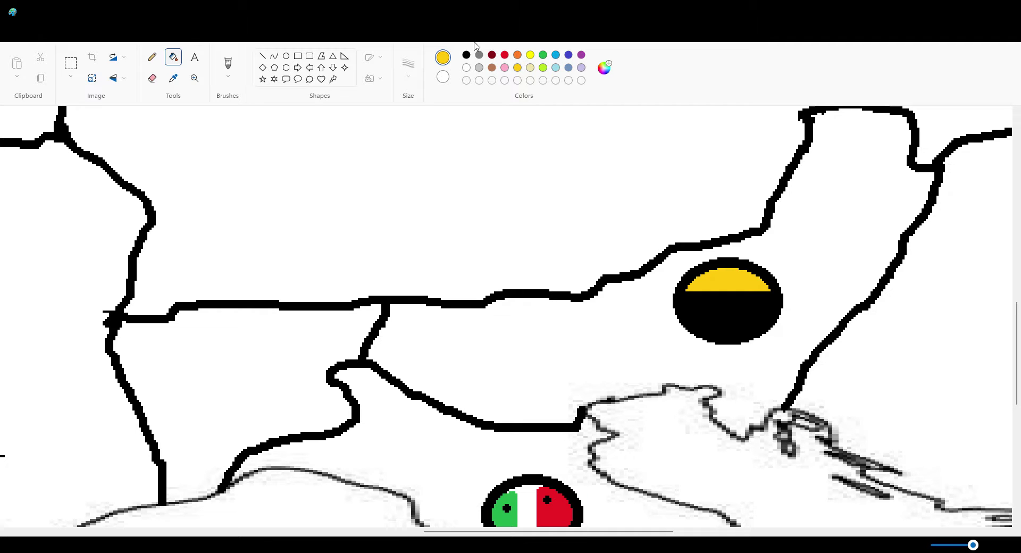
Draw short red lines on the western side of the Austrian countryball to outline a red flag patch
{"action": "left_click", "coordinate": [465, 56]}
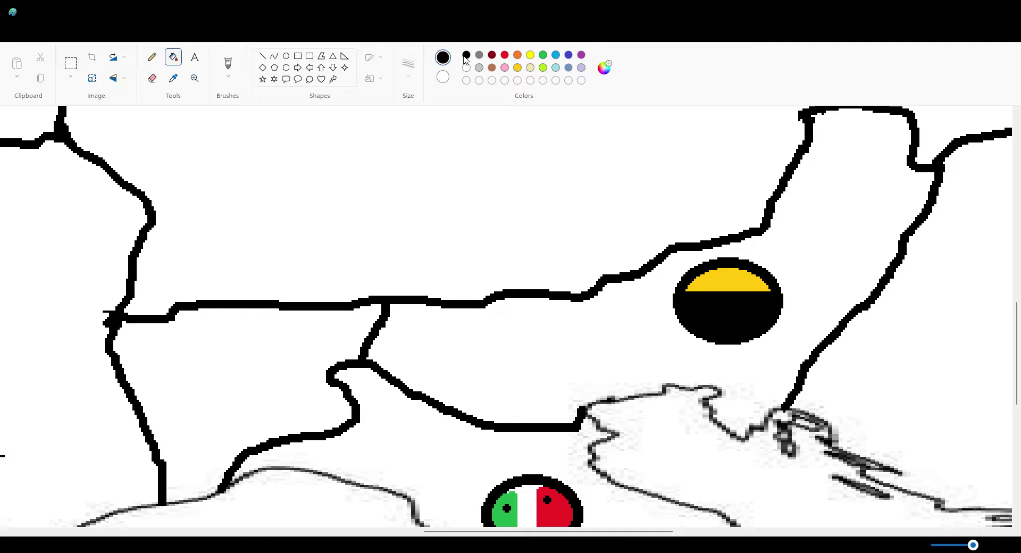
{"action": "left_click", "coordinate": [531, 57]}
{"action": "left_click", "coordinate": [504, 56]}
{"action": "left_click", "coordinate": [262, 55]}
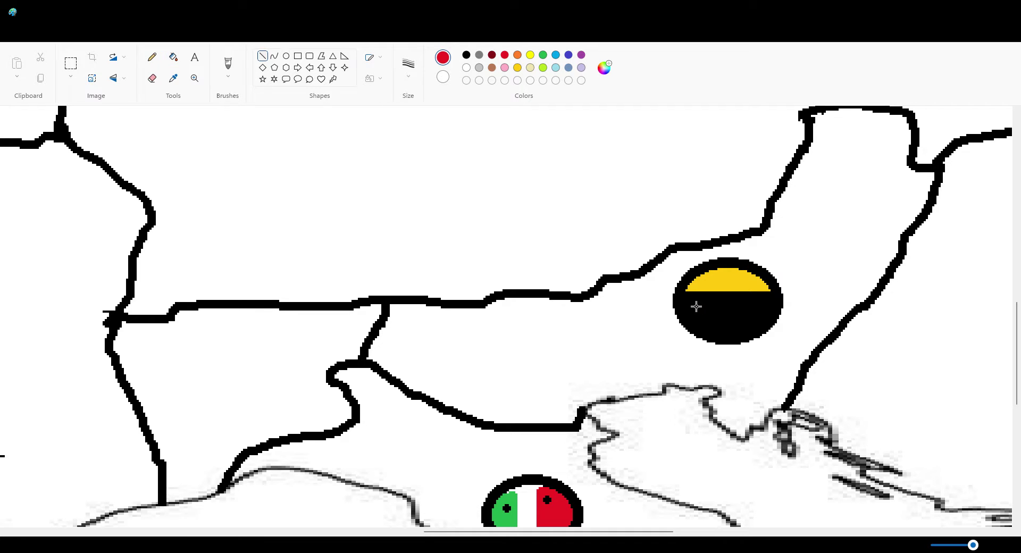
{"action": "left_click_drag", "start_coordinate": [684, 299], "coordinate": [708, 302]}
{"action": "left_click", "coordinate": [720, 287]}
{"action": "left_click_drag", "start_coordinate": [717, 298], "coordinate": [717, 277]}
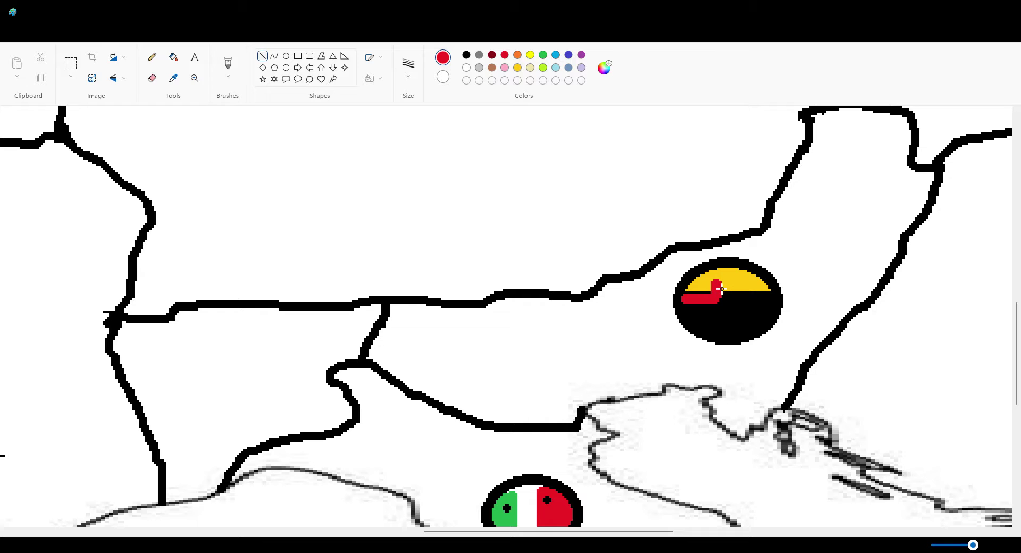
{"action": "mouse_move", "coordinate": [686, 287]}
{"action": "left_mouse_down"}
{"action": "mouse_move", "coordinate": [726, 284]}
{"action": "mouse_move", "coordinate": [718, 291]}
{"action": "left_mouse_up"}
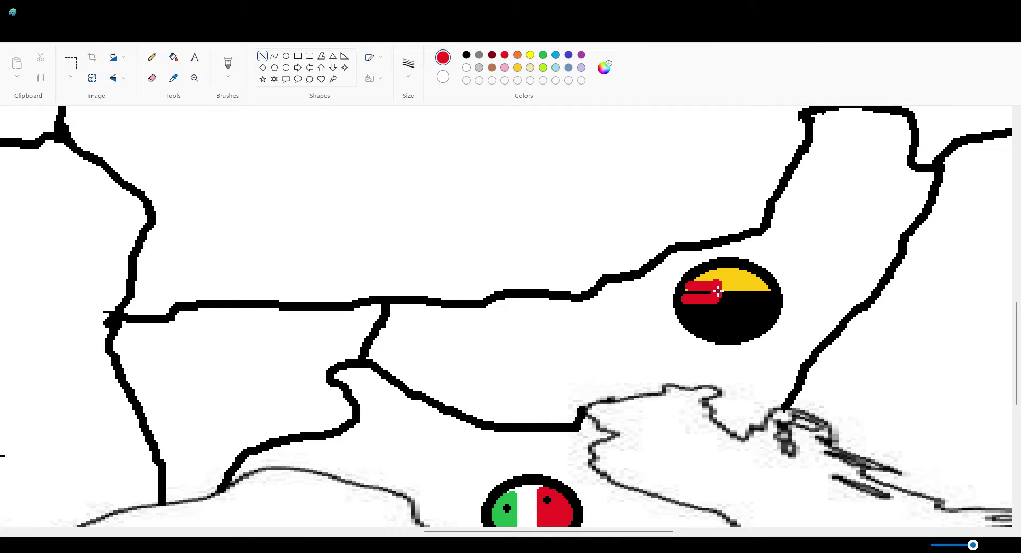
{"action": "left_click", "coordinate": [168, 62]}
{"action": "left_click", "coordinate": [690, 294]}
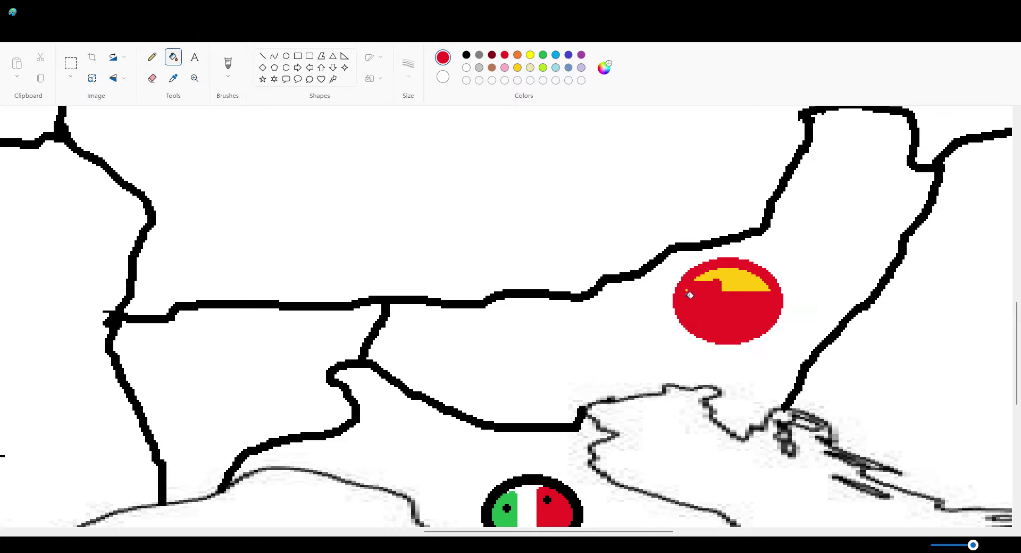
{"action": "left_click", "coordinate": [99, 37]}
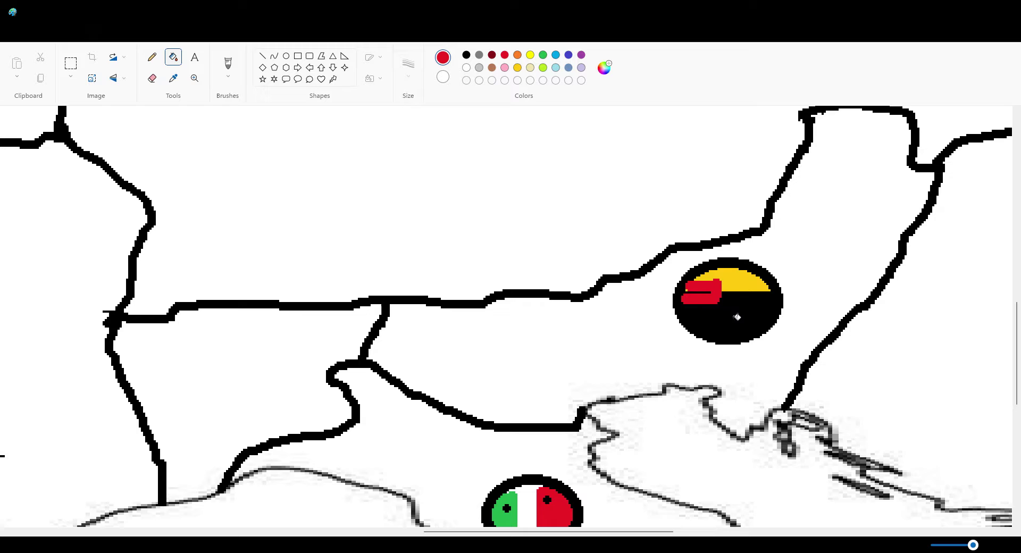
{"action": "left_click", "coordinate": [695, 295]}
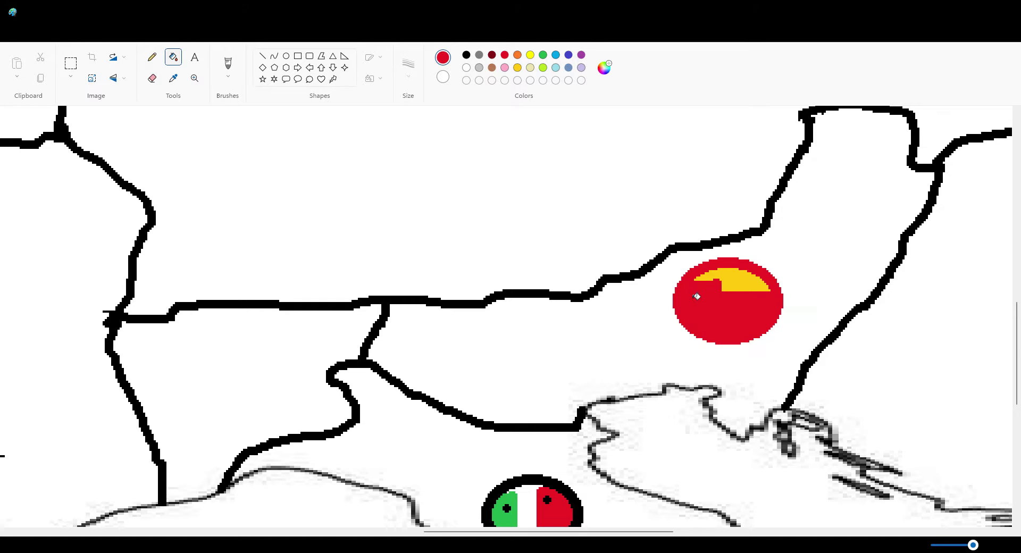
{"action": "left_click", "coordinate": [99, 37]}
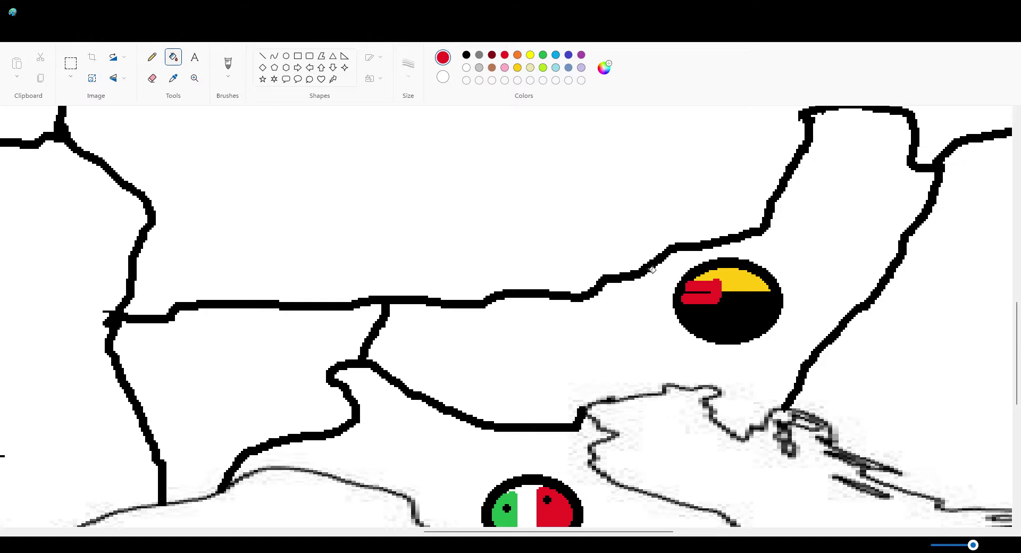
Complete the Austrian countryball's flag with a solid red patch and a white patch above it, and dot black eyes on the gold half
{"action": "left_click", "coordinate": [152, 57]}
{"action": "left_click_drag", "start_coordinate": [714, 291], "coordinate": [694, 295]}
{"action": "left_click", "coordinate": [466, 67]}
{"action": "left_click", "coordinate": [173, 78]}
{"action": "key", "text": "Escape"}
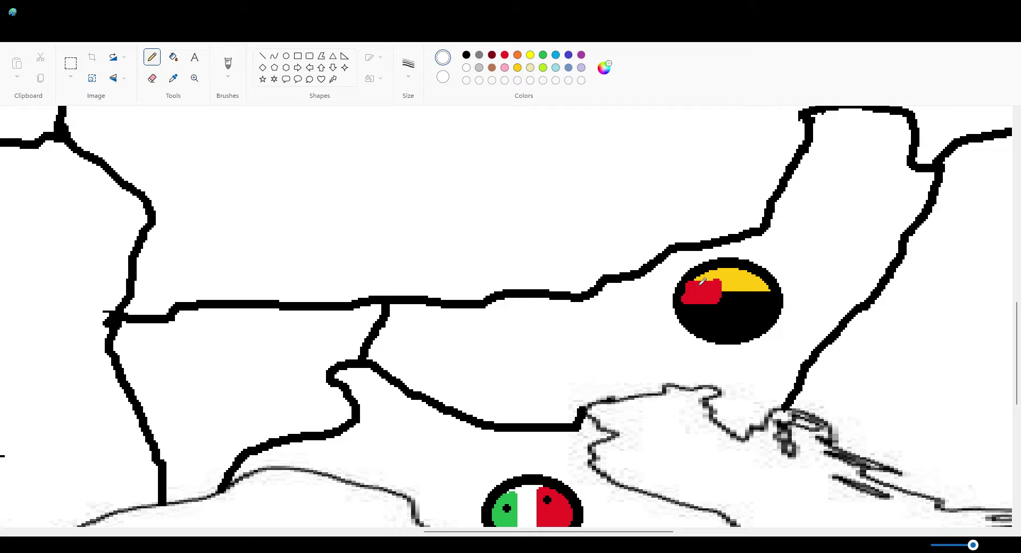
{"action": "left_click_drag", "start_coordinate": [702, 282], "coordinate": [719, 272]}
{"action": "left_click", "coordinate": [466, 55]}
{"action": "left_click", "coordinate": [728, 279]}
Fill Poland's territory with dark red and Germany's territory with indigo
{"action": "scroll", "coordinate": [389, 277], "scroll_direction": "up", "scroll_amount": 6}
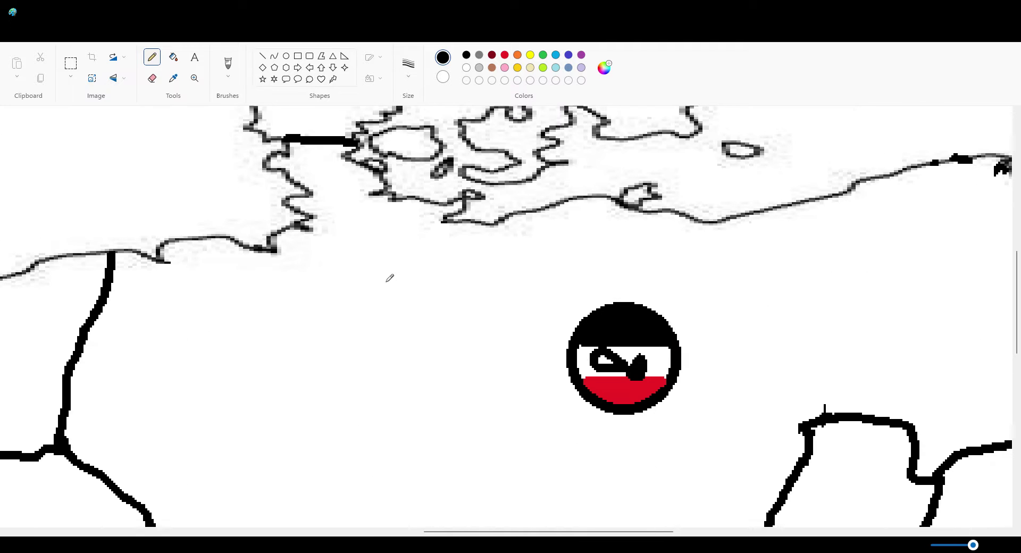
{"action": "scroll", "coordinate": [389, 277], "scroll_direction": "down", "scroll_amount": 10}
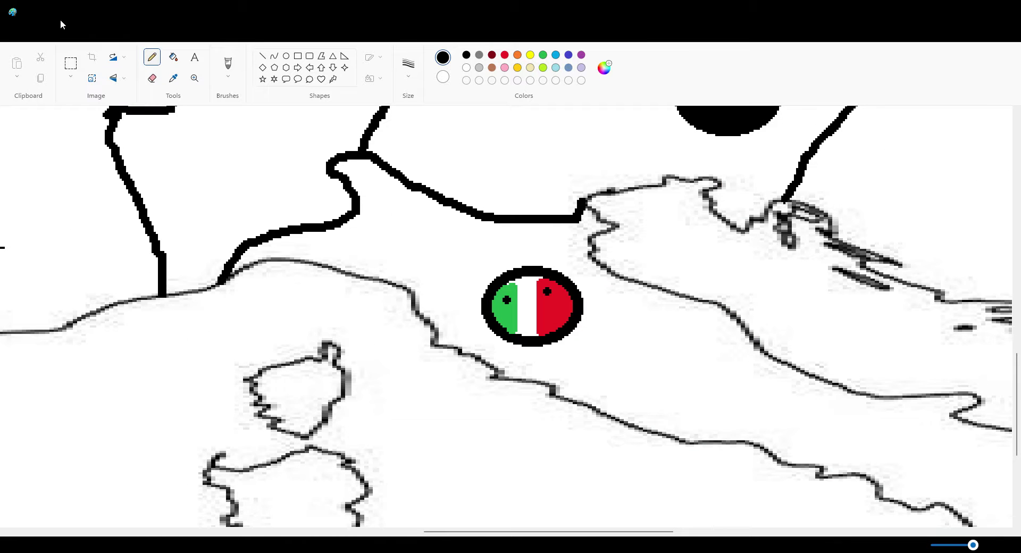
{"action": "key", "text": "ctrl+minus"}
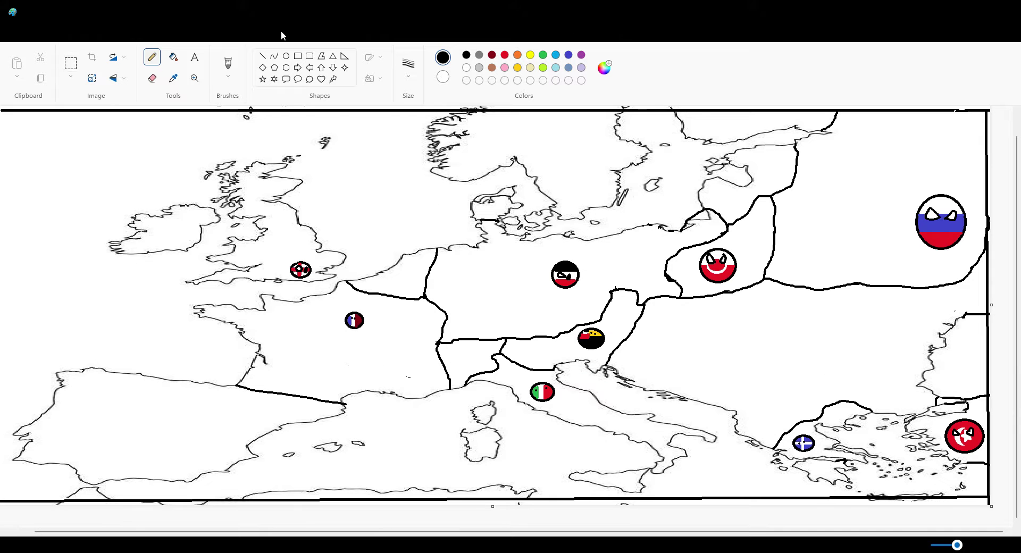
{"action": "left_click", "coordinate": [492, 55]}
{"action": "left_click", "coordinate": [173, 56]}
{"action": "left_click", "coordinate": [685, 248]}
{"action": "left_click", "coordinate": [568, 55]}
{"action": "left_click", "coordinate": [631, 268]}
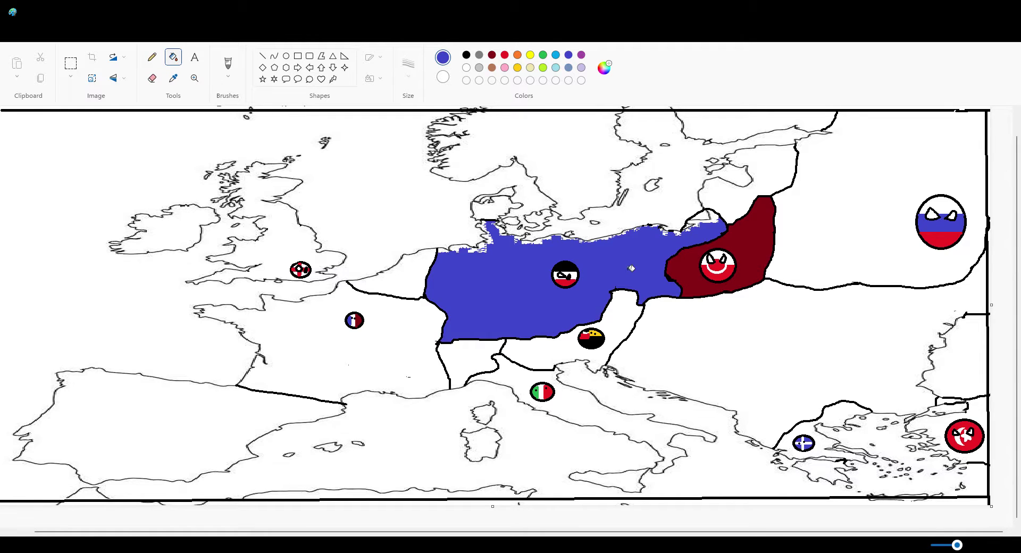
Fill France's territory with dark red and Austria's territory with indigo
{"action": "left_click", "coordinate": [414, 323]}
{"action": "left_click", "coordinate": [492, 55]}
{"action": "left_click", "coordinate": [399, 325]}
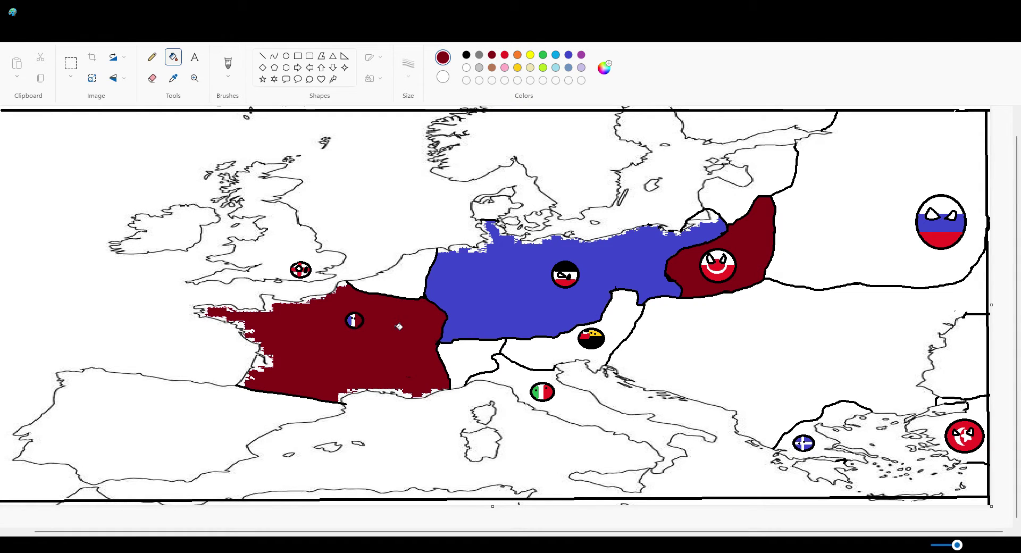
{"action": "left_click", "coordinate": [568, 55]}
{"action": "left_click", "coordinate": [564, 352]}
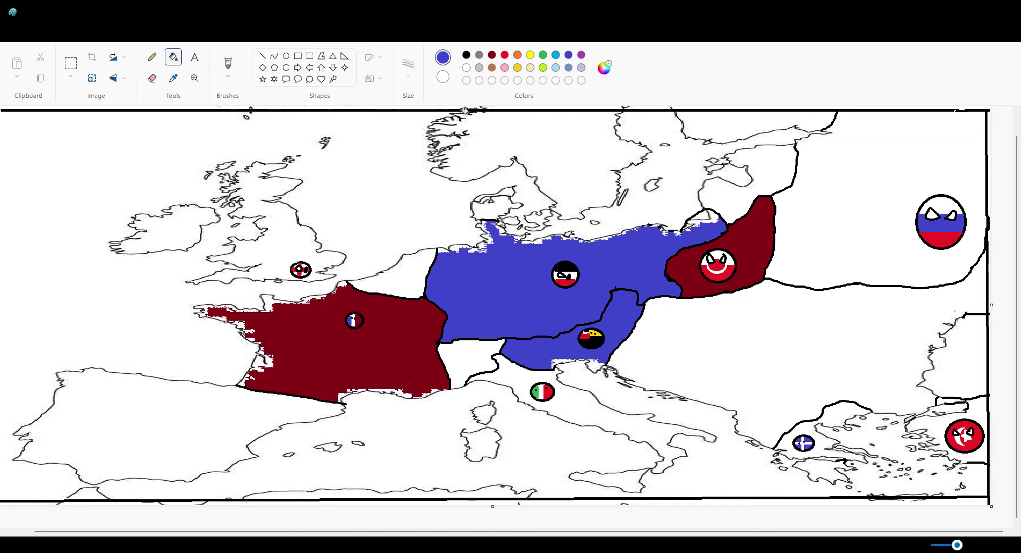
Fill Great Britain, mainland Italy and Sicily with dark red
{"action": "left_click", "coordinate": [491, 55]}
{"action": "left_click", "coordinate": [274, 253]}
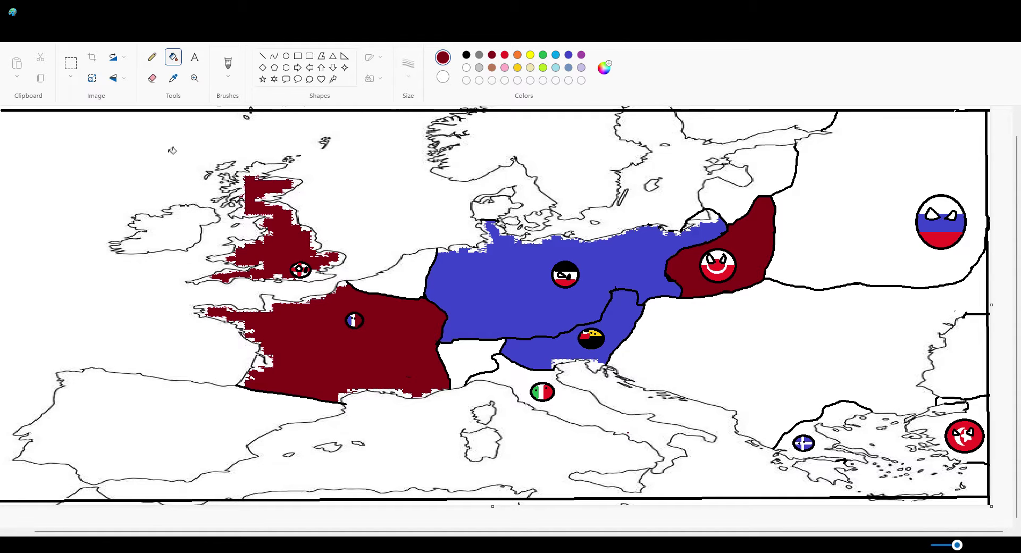
{"action": "left_click", "coordinate": [573, 413]}
{"action": "left_click", "coordinate": [624, 484]}
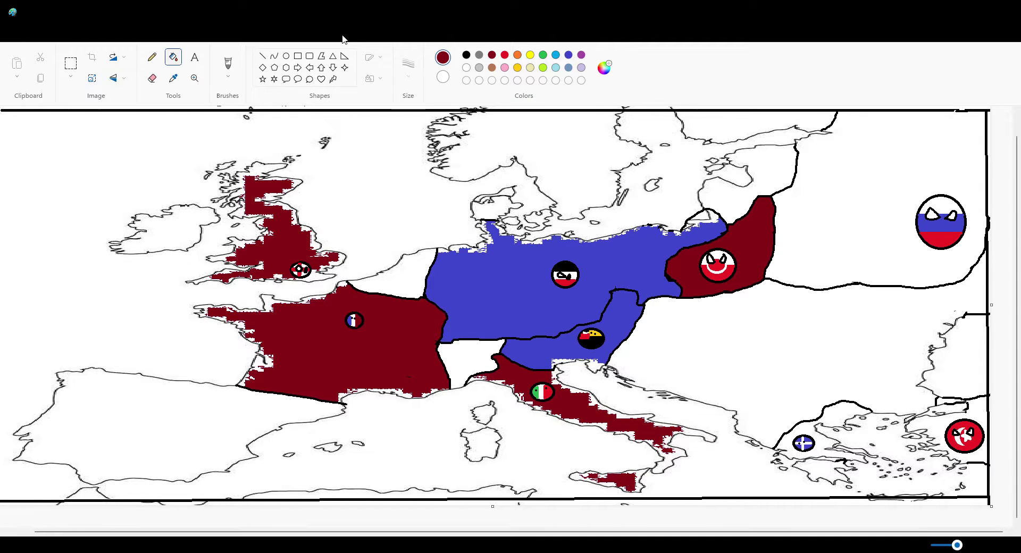
Paint a bright red patch on German territory directly against its border with western Poland
{"action": "left_click", "coordinate": [194, 78]}
{"action": "left_click", "coordinate": [667, 268]}
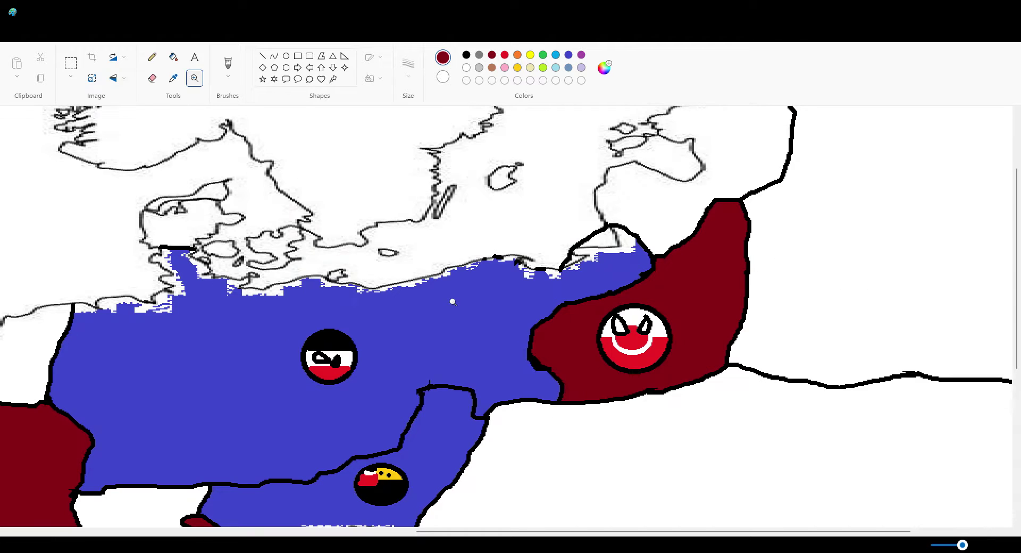
{"action": "left_click", "coordinate": [328, 362]}
{"action": "scroll", "coordinate": [687, 235], "scroll_direction": "down", "scroll_amount": 2}
{"action": "scroll", "coordinate": [824, 189], "scroll_direction": "up", "scroll_amount": 4}
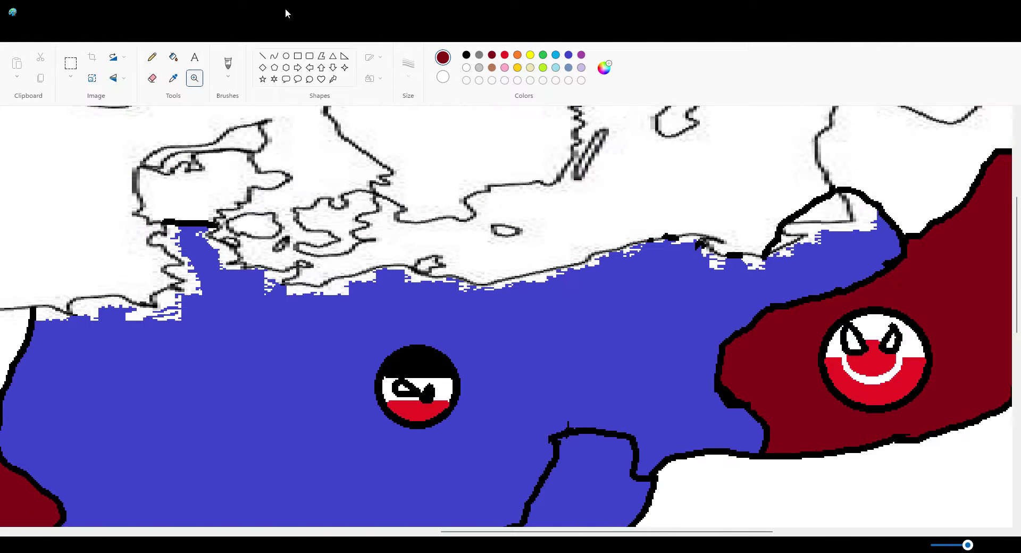
{"action": "left_click", "coordinate": [697, 225]}
{"action": "left_click", "coordinate": [466, 271]}
{"action": "left_click", "coordinate": [37, 257]}
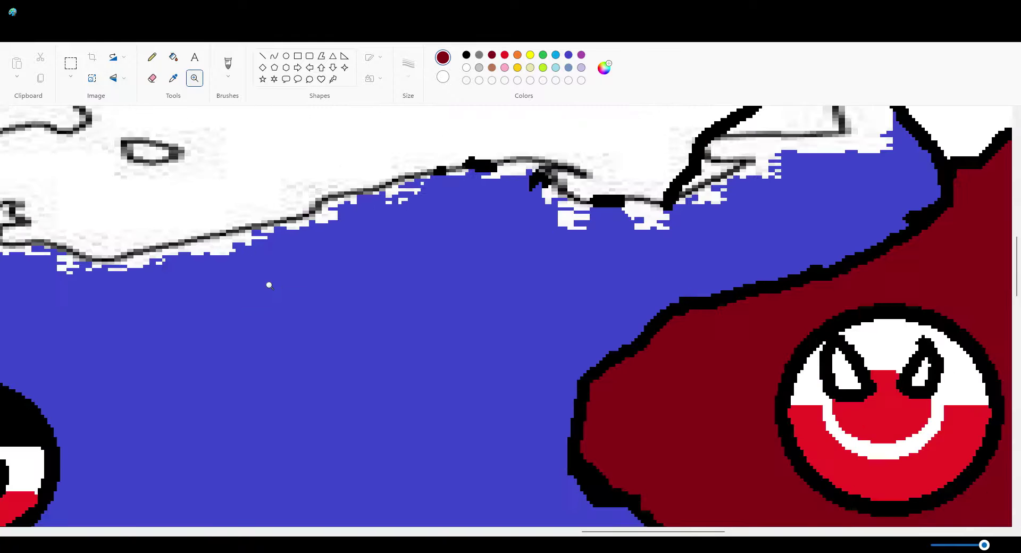
{"action": "left_click", "coordinate": [269, 285]}
{"action": "left_click", "coordinate": [516, 262]}
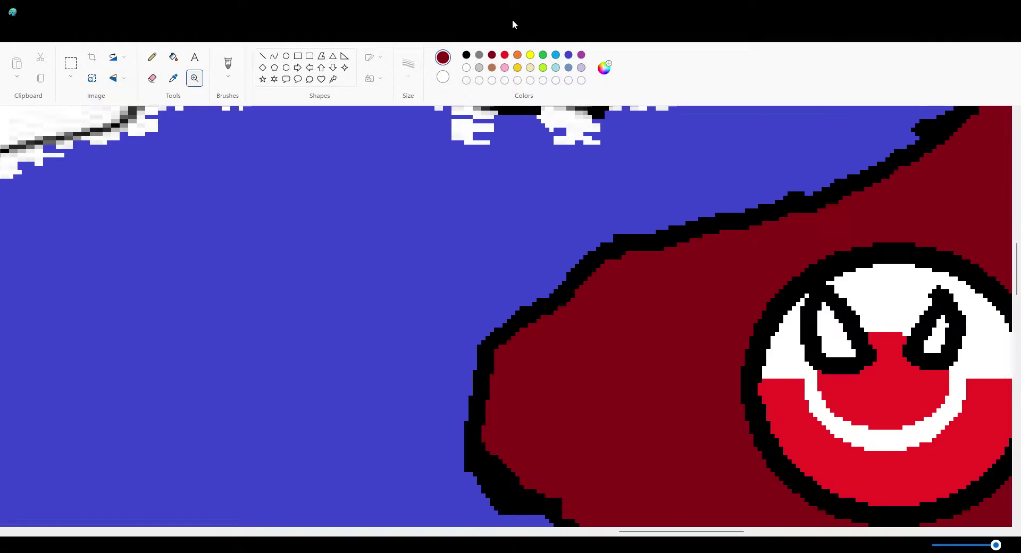
{"action": "left_click", "coordinate": [517, 55]}
{"action": "left_click", "coordinate": [504, 54]}
{"action": "left_click", "coordinate": [151, 57]}
{"action": "mouse_move", "coordinate": [352, 377]}
{"action": "left_mouse_down"}
{"action": "mouse_move", "coordinate": [408, 390]}
{"action": "mouse_move", "coordinate": [473, 380]}
{"action": "left_mouse_up"}
{"action": "left_click_drag", "start_coordinate": [372, 382], "coordinate": [321, 393]}
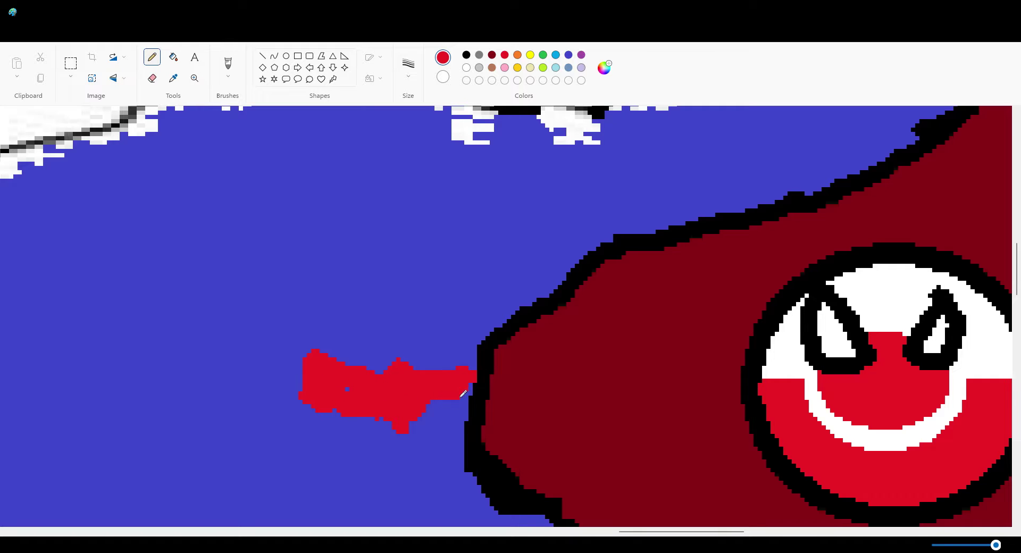
{"action": "left_click_drag", "start_coordinate": [455, 403], "coordinate": [383, 410]}
{"action": "mouse_move", "coordinate": [463, 404]}
{"action": "left_mouse_down"}
{"action": "mouse_move", "coordinate": [470, 419]}
{"action": "mouse_move", "coordinate": [426, 433]}
{"action": "left_mouse_up"}
Paint a red strip from the patch north to the Baltic coast and cover most of it with indigo
{"action": "scroll", "coordinate": [399, 326], "scroll_direction": "up", "scroll_amount": 3}
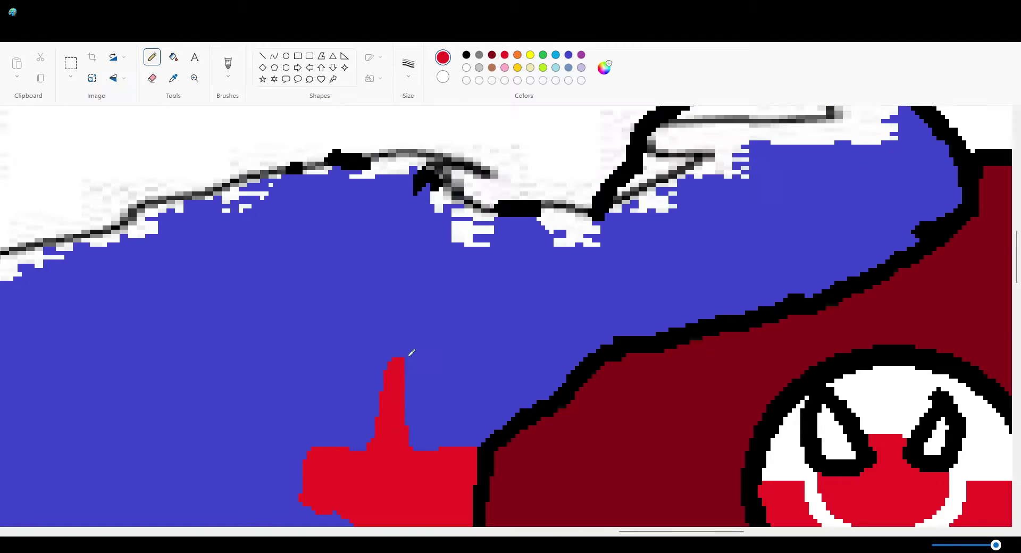
{"action": "left_click_drag", "start_coordinate": [426, 290], "coordinate": [479, 215]}
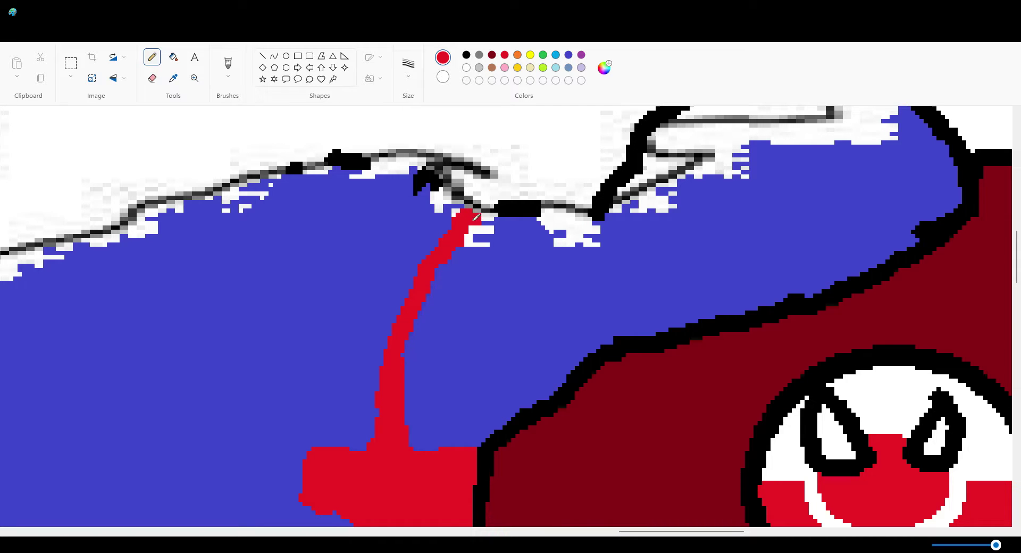
{"action": "left_click", "coordinate": [568, 55]}
{"action": "left_click_drag", "start_coordinate": [390, 350], "coordinate": [374, 337]}
Repaint and enlarge the red patch on the German side of the Polish border as one solid area
{"action": "scroll", "coordinate": [378, 428], "scroll_direction": "down", "scroll_amount": 3}
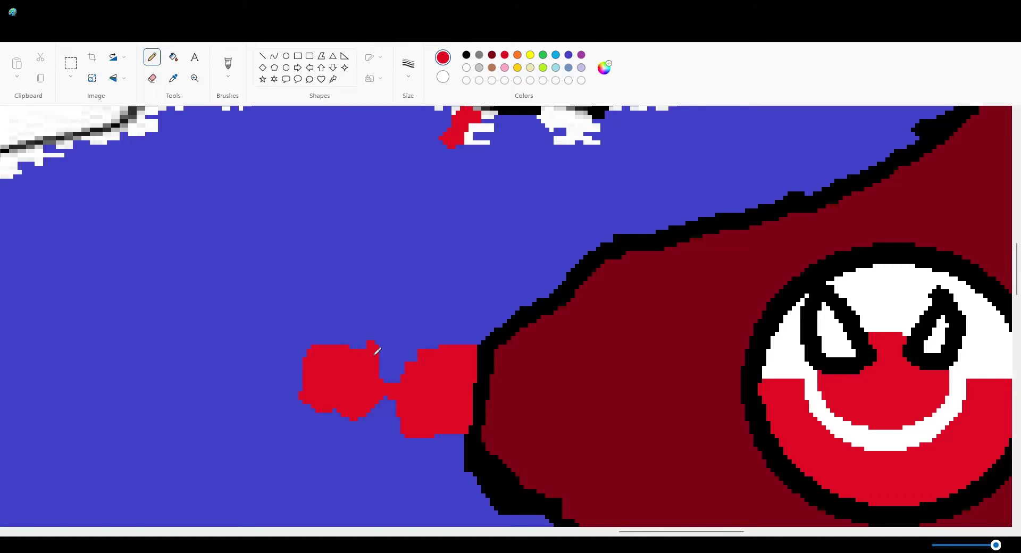
{"action": "mouse_move", "coordinate": [378, 348]}
{"action": "left_mouse_down"}
{"action": "mouse_move", "coordinate": [389, 334]}
{"action": "mouse_move", "coordinate": [412, 346]}
{"action": "left_mouse_up"}
{"action": "left_click_drag", "start_coordinate": [392, 357], "coordinate": [431, 368]}
{"action": "left_click_drag", "start_coordinate": [459, 447], "coordinate": [467, 470]}
{"action": "left_click_drag", "start_coordinate": [380, 363], "coordinate": [386, 383]}
Extend the red area from the border patch northward through German territory toward the Baltic coast
{"action": "scroll", "coordinate": [410, 332], "scroll_direction": "down", "scroll_amount": 4}
{"action": "scroll", "coordinate": [420, 295], "scroll_direction": "up", "scroll_amount": 8}
{"action": "scroll", "coordinate": [433, 187], "scroll_direction": "down", "scroll_amount": 2}
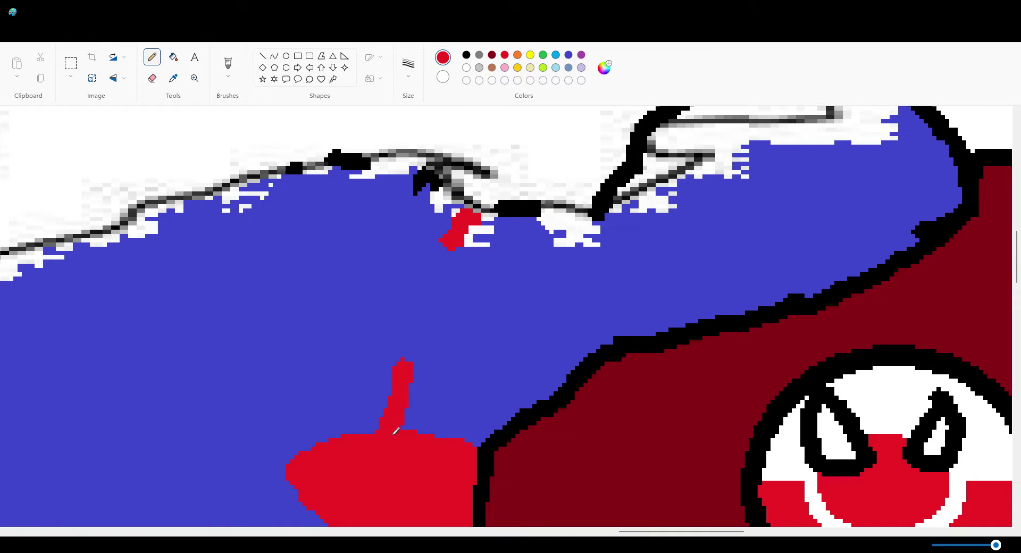
{"action": "left_click_drag", "start_coordinate": [436, 287], "coordinate": [455, 247]}
{"action": "mouse_move", "coordinate": [365, 409]}
{"action": "left_mouse_down"}
{"action": "mouse_move", "coordinate": [473, 231]}
{"action": "mouse_move", "coordinate": [439, 330]}
{"action": "left_mouse_up"}
Paint a blue-gray patch in northern Italy along its border with Austria
{"action": "key", "text": "ctrl+minus"}
{"action": "left_click", "coordinate": [194, 78]}
{"action": "left_click", "coordinate": [642, 423]}
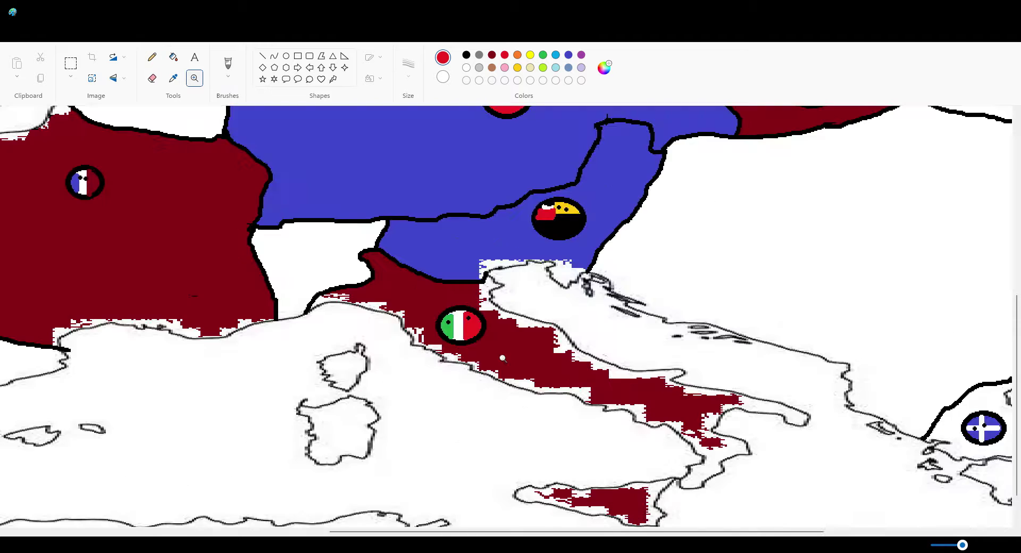
{"action": "left_click", "coordinate": [278, 262]}
{"action": "left_click", "coordinate": [287, 269]}
{"action": "left_click", "coordinate": [403, 372]}
{"action": "left_click", "coordinate": [330, 218]}
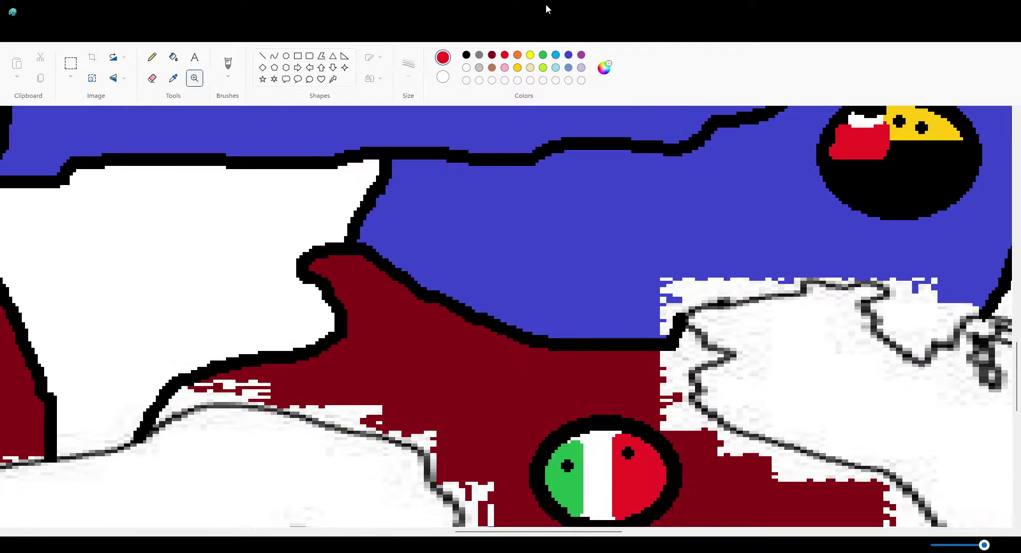
{"action": "left_click", "coordinate": [570, 68]}
{"action": "left_click", "coordinate": [153, 57]}
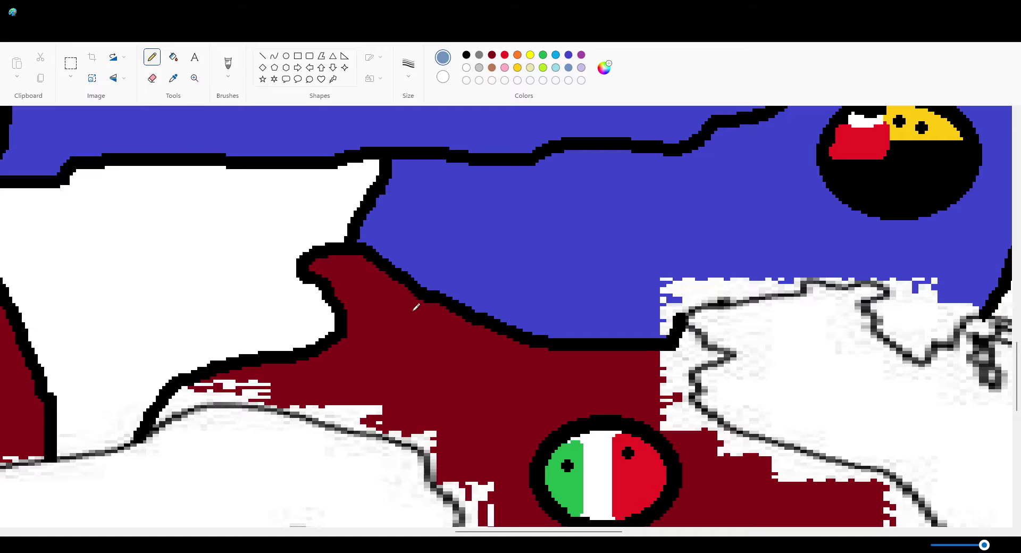
{"action": "mouse_move", "coordinate": [417, 307]}
{"action": "left_mouse_down"}
{"action": "mouse_move", "coordinate": [349, 332]}
{"action": "mouse_move", "coordinate": [414, 324]}
{"action": "mouse_move", "coordinate": [422, 308]}
{"action": "mouse_move", "coordinate": [380, 347]}
{"action": "mouse_move", "coordinate": [428, 378]}
{"action": "mouse_move", "coordinate": [410, 346]}
{"action": "mouse_move", "coordinate": [432, 365]}
{"action": "mouse_move", "coordinate": [380, 335]}
{"action": "mouse_move", "coordinate": [412, 363]}
{"action": "mouse_move", "coordinate": [371, 343]}
{"action": "mouse_move", "coordinate": [433, 362]}
{"action": "mouse_move", "coordinate": [426, 308]}
{"action": "mouse_move", "coordinate": [407, 383]}
{"action": "mouse_move", "coordinate": [362, 279]}
{"action": "mouse_move", "coordinate": [375, 270]}
{"action": "mouse_move", "coordinate": [390, 292]}
{"action": "mouse_move", "coordinate": [382, 317]}
{"action": "mouse_move", "coordinate": [385, 287]}
{"action": "mouse_move", "coordinate": [383, 305]}
{"action": "mouse_move", "coordinate": [405, 308]}
{"action": "mouse_move", "coordinate": [416, 347]}
{"action": "mouse_move", "coordinate": [460, 362]}
{"action": "mouse_move", "coordinate": [423, 325]}
{"action": "mouse_move", "coordinate": [436, 330]}
{"action": "mouse_move", "coordinate": [457, 374]}
{"action": "mouse_move", "coordinate": [438, 315]}
{"action": "left_mouse_up"}
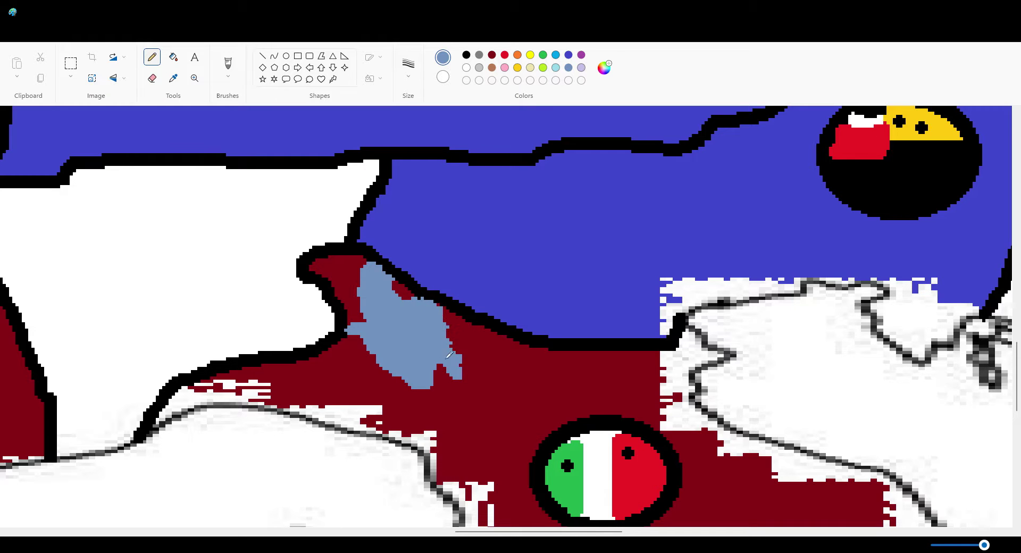
{"action": "mouse_move", "coordinate": [449, 358]}
{"action": "left_mouse_down"}
{"action": "mouse_move", "coordinate": [439, 385]}
{"action": "mouse_move", "coordinate": [444, 366]}
{"action": "mouse_move", "coordinate": [481, 375]}
{"action": "mouse_move", "coordinate": [458, 346]}
{"action": "mouse_move", "coordinate": [458, 317]}
{"action": "mouse_move", "coordinate": [441, 315]}
{"action": "mouse_move", "coordinate": [452, 351]}
{"action": "mouse_move", "coordinate": [458, 325]}
{"action": "left_mouse_up"}
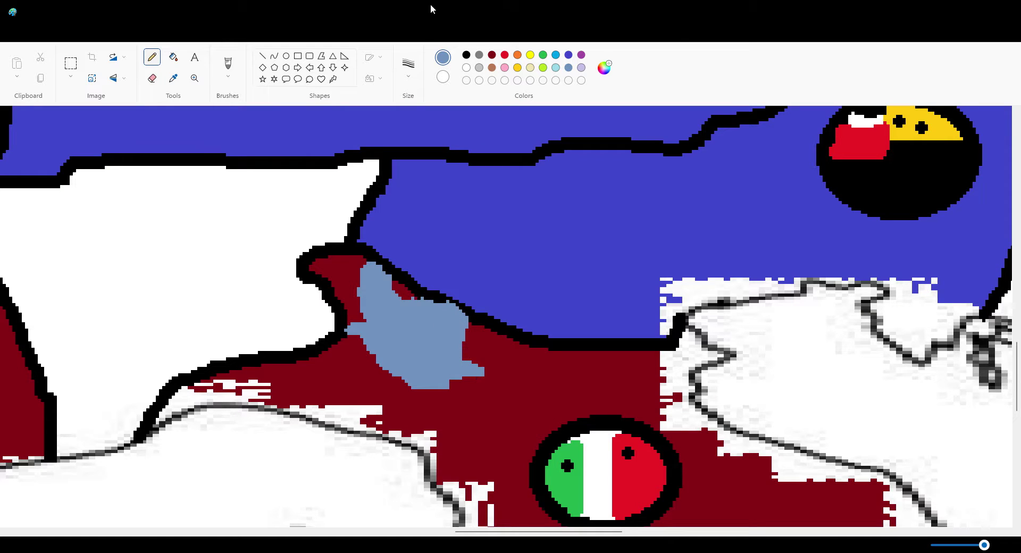
Retouch the black Italy–Austria border above the blue-gray patch in northern Italy
{"action": "left_click", "coordinate": [466, 55]}
{"action": "left_click_drag", "start_coordinate": [448, 304], "coordinate": [476, 312]}
Outline an area in the eastern Low Countries between the German and French borders and fill it blue-gray
{"action": "left_click", "coordinate": [195, 78]}
{"action": "left_click", "coordinate": [132, 135]}
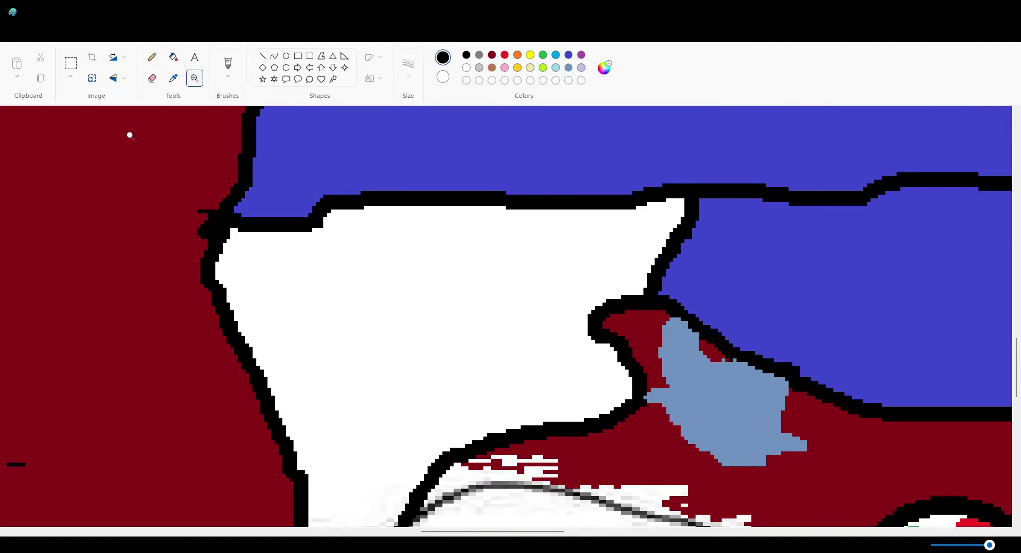
{"action": "left_click", "coordinate": [202, 122]}
{"action": "scroll", "coordinate": [232, 165], "scroll_direction": "up", "scroll_amount": 5}
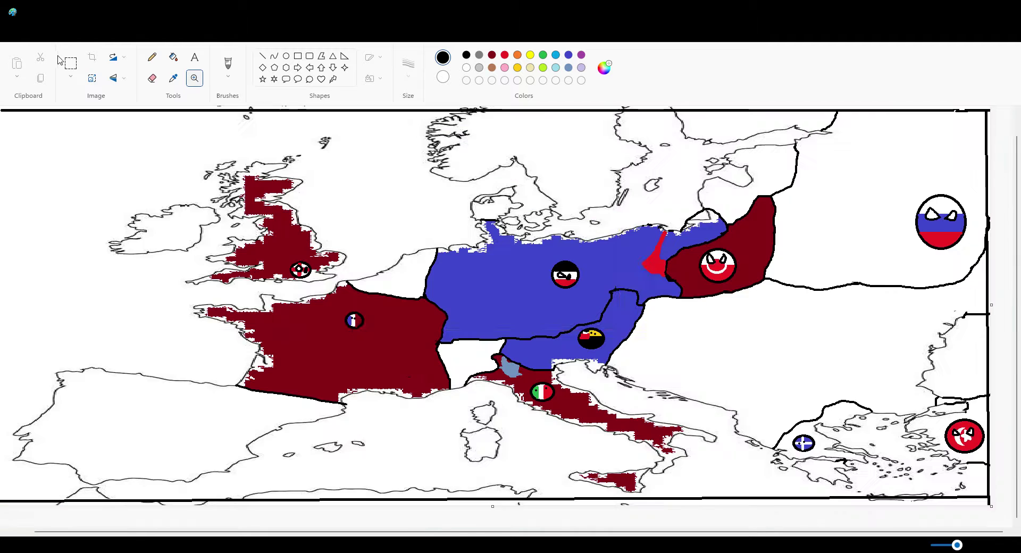
{"action": "right_click", "coordinate": [442, 295]}
{"action": "left_click", "coordinate": [441, 295]}
{"action": "left_click", "coordinate": [460, 332]}
{"action": "left_click", "coordinate": [469, 333]}
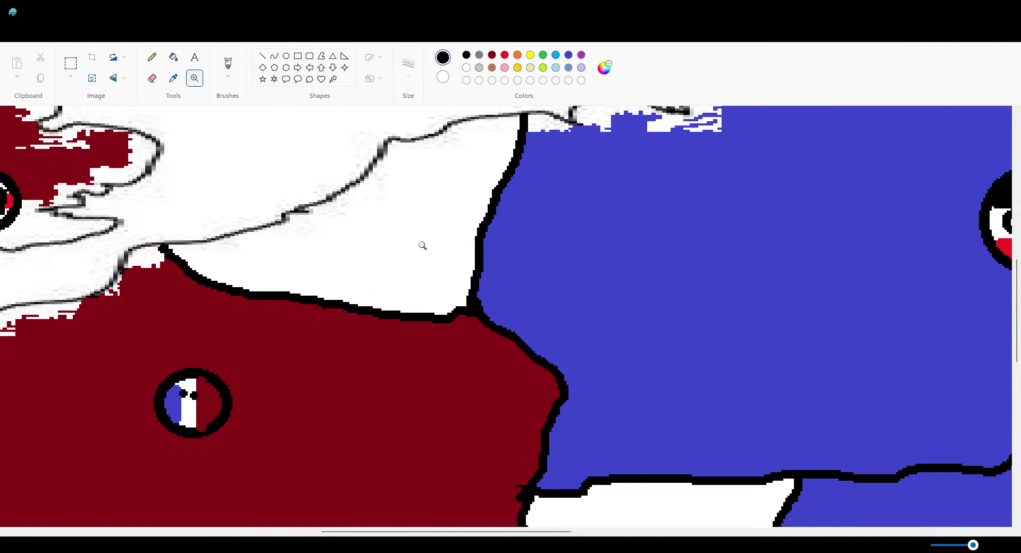
{"action": "left_click", "coordinate": [569, 68]}
{"action": "left_click", "coordinate": [152, 57]}
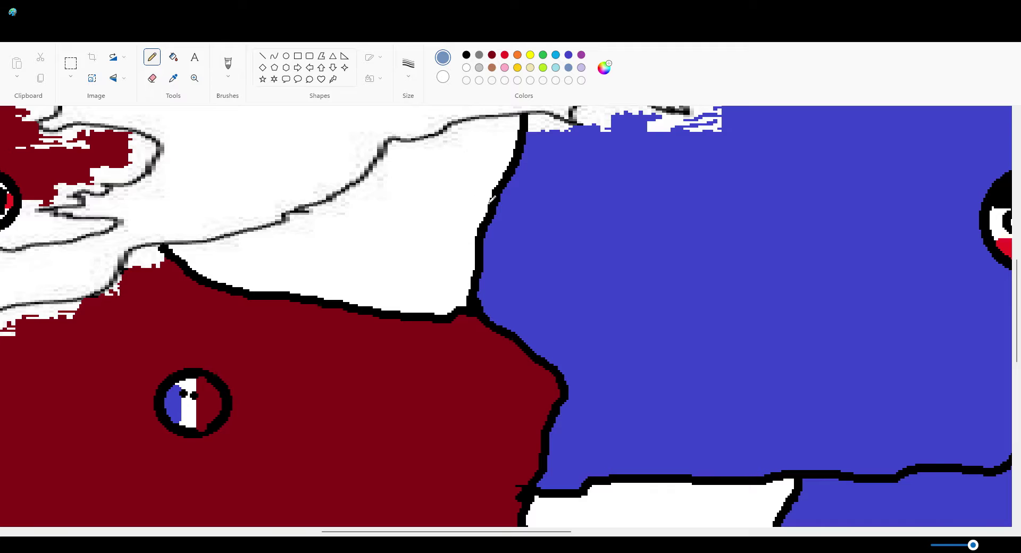
{"action": "mouse_move", "coordinate": [491, 193]}
{"action": "left_mouse_down"}
{"action": "mouse_move", "coordinate": [346, 272]}
{"action": "mouse_move", "coordinate": [342, 301]}
{"action": "left_mouse_up"}
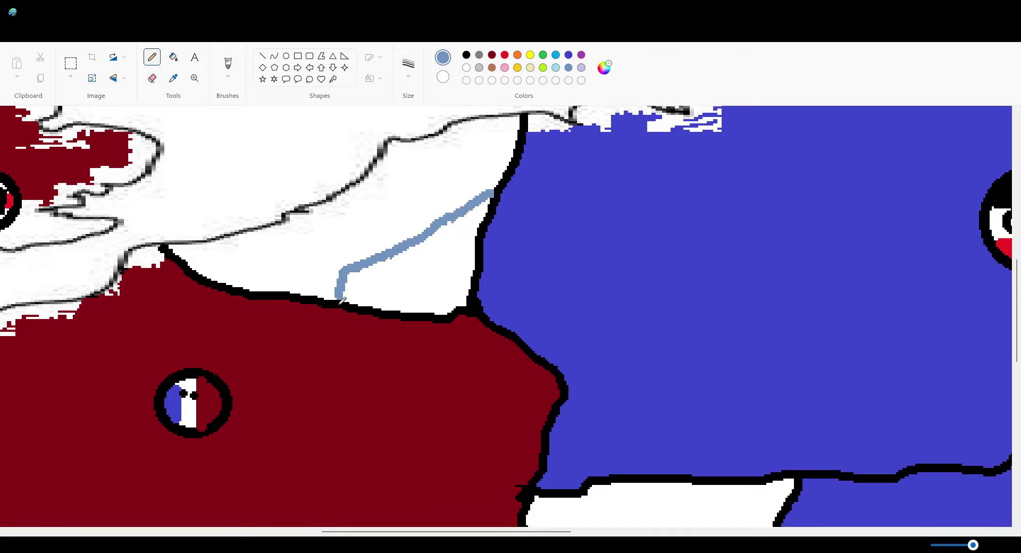
{"action": "left_click", "coordinate": [173, 57]}
{"action": "left_click", "coordinate": [435, 284]}
Outline a blue-gray area in northeastern France along the Low Countries and German borders and fill it
{"action": "left_click", "coordinate": [194, 78]}
{"action": "left_click", "coordinate": [250, 357]}
{"action": "left_click", "coordinate": [389, 200]}
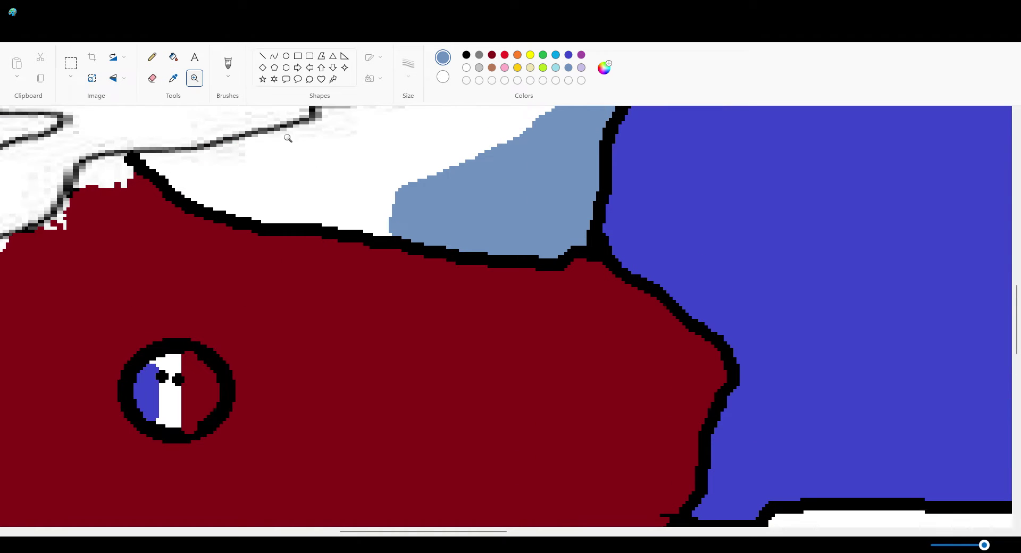
{"action": "left_click", "coordinate": [152, 57]}
{"action": "mouse_move", "coordinate": [387, 253]}
{"action": "left_mouse_down"}
{"action": "mouse_move", "coordinate": [362, 327]}
{"action": "mouse_move", "coordinate": [365, 358]}
{"action": "mouse_move", "coordinate": [594, 273]}
{"action": "mouse_move", "coordinate": [635, 306]}
{"action": "mouse_move", "coordinate": [713, 402]}
{"action": "left_mouse_up"}
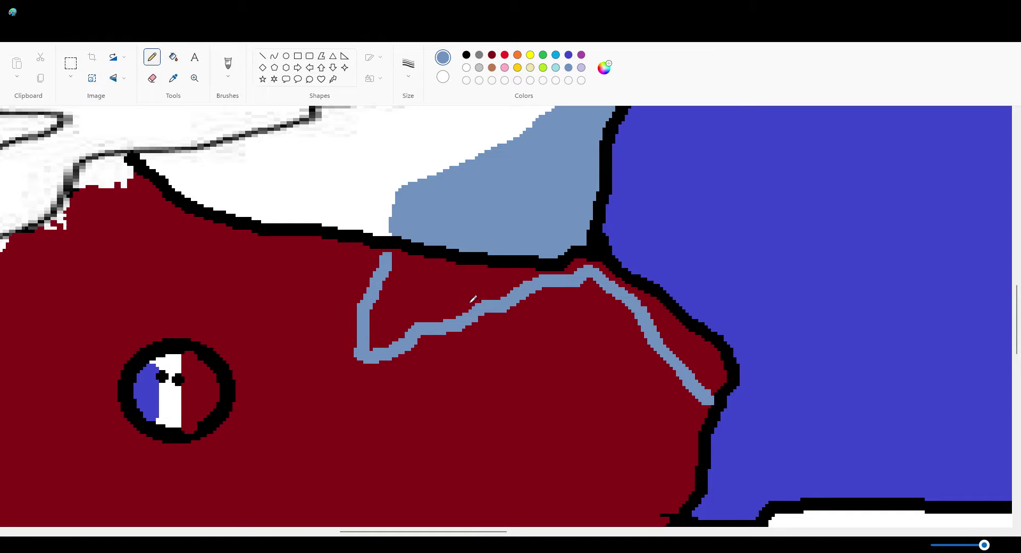
{"action": "left_click_drag", "start_coordinate": [390, 253], "coordinate": [385, 246]}
{"action": "left_click", "coordinate": [173, 57]}
{"action": "left_click", "coordinate": [438, 272]}
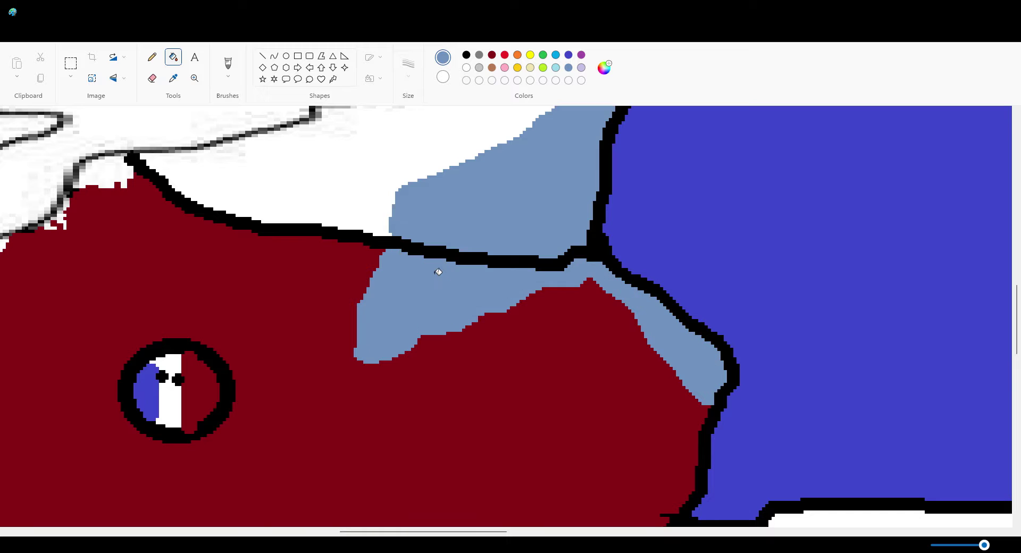
Widen the blue-gray area in northeastern France southward with freehand strokes and close the dark red gaps
{"action": "left_click", "coordinate": [152, 58]}
{"action": "mouse_move", "coordinate": [381, 351]}
{"action": "left_mouse_down"}
{"action": "mouse_move", "coordinate": [422, 348]}
{"action": "mouse_move", "coordinate": [594, 286]}
{"action": "mouse_move", "coordinate": [678, 367]}
{"action": "mouse_move", "coordinate": [646, 330]}
{"action": "mouse_move", "coordinate": [575, 301]}
{"action": "left_mouse_up"}
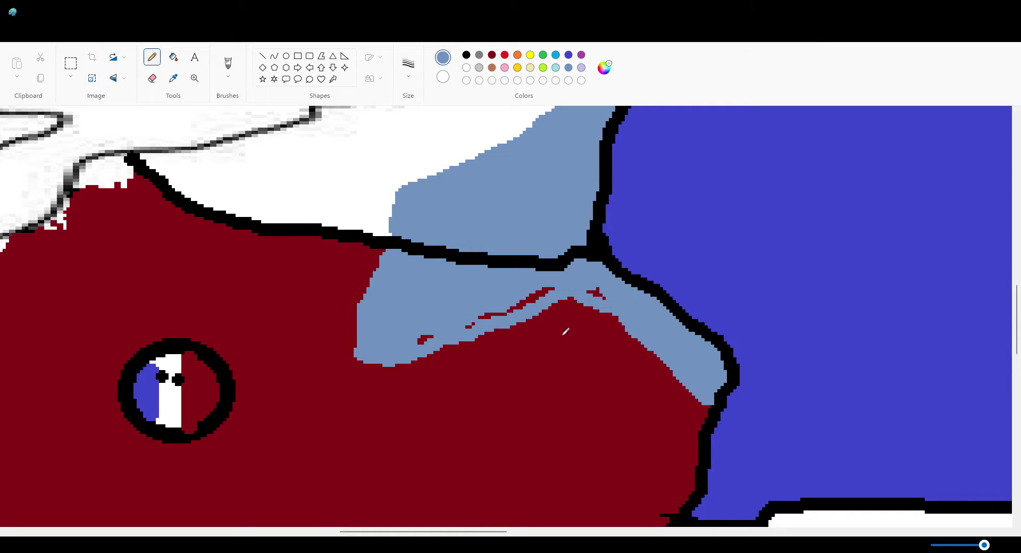
{"action": "mouse_move", "coordinate": [411, 369]}
{"action": "left_mouse_down"}
{"action": "mouse_move", "coordinate": [450, 327]}
{"action": "mouse_move", "coordinate": [547, 291]}
{"action": "mouse_move", "coordinate": [595, 293]}
{"action": "mouse_move", "coordinate": [481, 319]}
{"action": "mouse_move", "coordinate": [459, 333]}
{"action": "mouse_move", "coordinate": [563, 289]}
{"action": "mouse_move", "coordinate": [538, 325]}
{"action": "mouse_move", "coordinate": [418, 356]}
{"action": "left_mouse_up"}
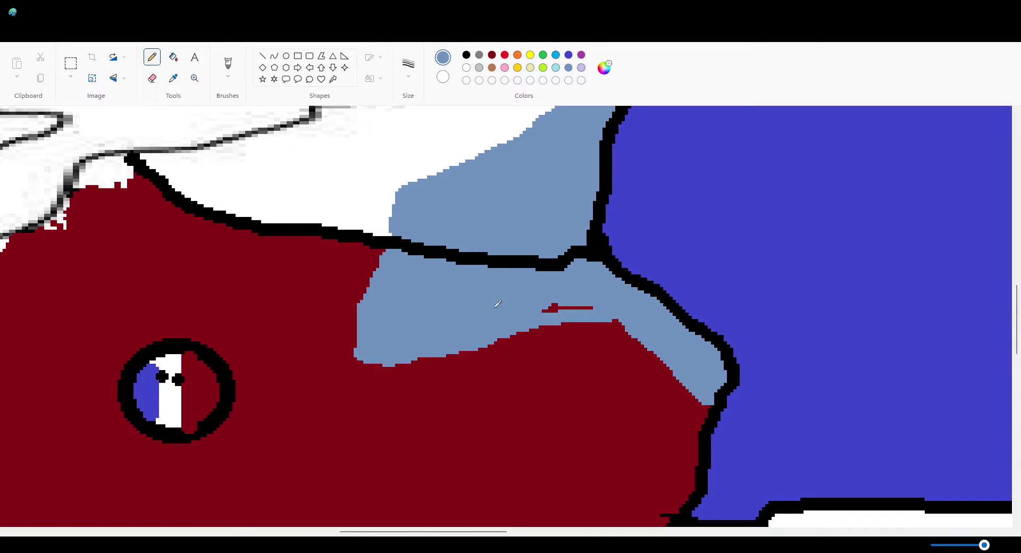
{"action": "left_click_drag", "start_coordinate": [520, 307], "coordinate": [645, 343]}
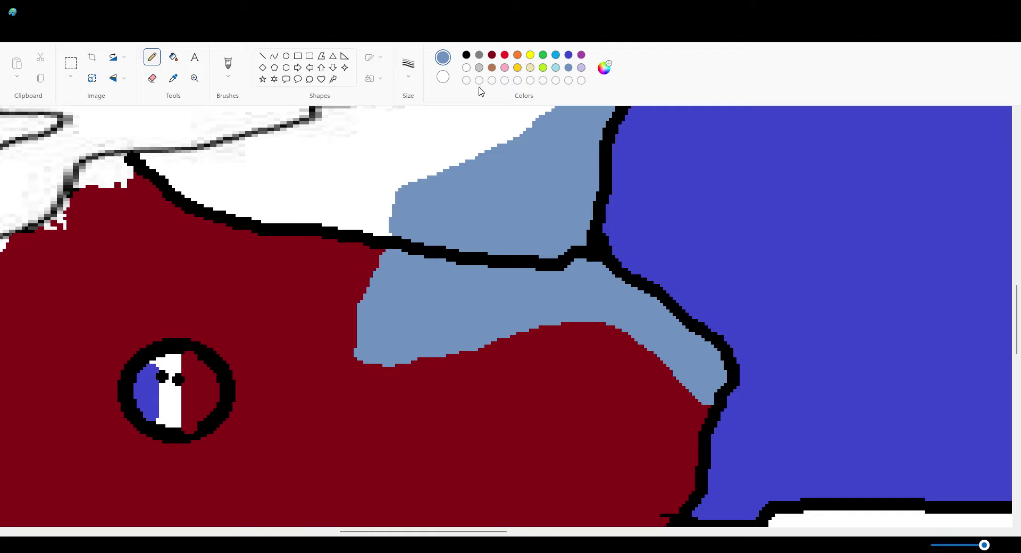
Try a blue-gray extension from the patch toward the French countryball and paint over most of it in dark red
{"action": "left_click", "coordinate": [492, 55]}
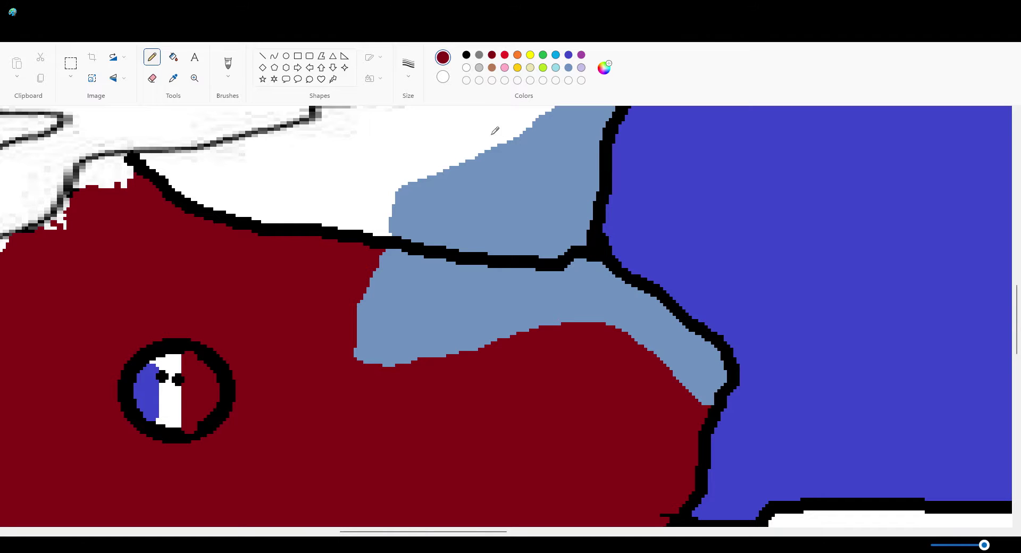
{"action": "left_click", "coordinate": [569, 67]}
{"action": "mouse_move", "coordinate": [354, 367]}
{"action": "left_mouse_down"}
{"action": "mouse_move", "coordinate": [372, 359]}
{"action": "mouse_move", "coordinate": [330, 393]}
{"action": "mouse_move", "coordinate": [351, 391]}
{"action": "mouse_move", "coordinate": [296, 415]}
{"action": "mouse_move", "coordinate": [411, 340]}
{"action": "mouse_move", "coordinate": [313, 411]}
{"action": "left_mouse_up"}
{"action": "left_click", "coordinate": [492, 55]}
{"action": "left_click_drag", "start_coordinate": [336, 375], "coordinate": [388, 397]}
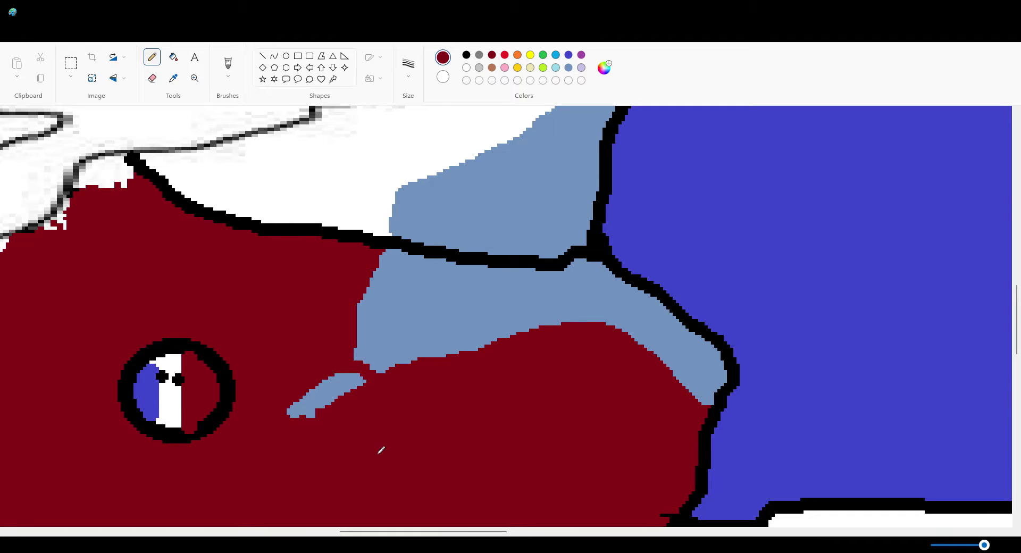
{"action": "mouse_move", "coordinate": [348, 369]}
{"action": "left_mouse_down"}
{"action": "mouse_move", "coordinate": [362, 381]}
{"action": "mouse_move", "coordinate": [334, 411]}
{"action": "mouse_move", "coordinate": [286, 399]}
{"action": "mouse_move", "coordinate": [352, 392]}
{"action": "left_mouse_up"}
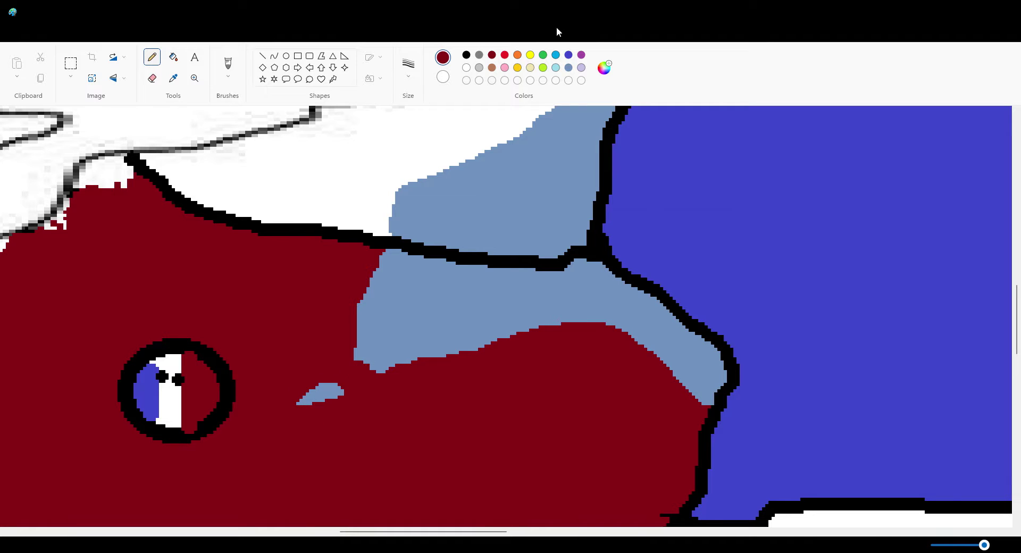
Extend the French patch's southwest corner in blue-gray and cover the detached spot beside it with dark red
{"action": "left_click", "coordinate": [569, 67]}
{"action": "mouse_move", "coordinate": [371, 368]}
{"action": "left_mouse_down"}
{"action": "mouse_move", "coordinate": [378, 372]}
{"action": "mouse_move", "coordinate": [363, 388]}
{"action": "mouse_move", "coordinate": [489, 345]}
{"action": "left_mouse_up"}
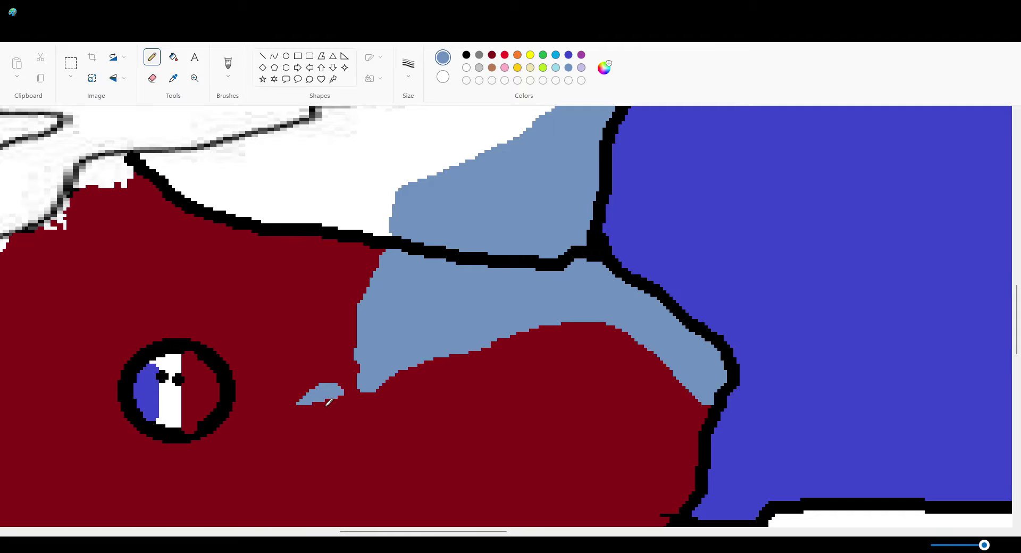
{"action": "left_click_drag", "start_coordinate": [322, 402], "coordinate": [327, 383]}
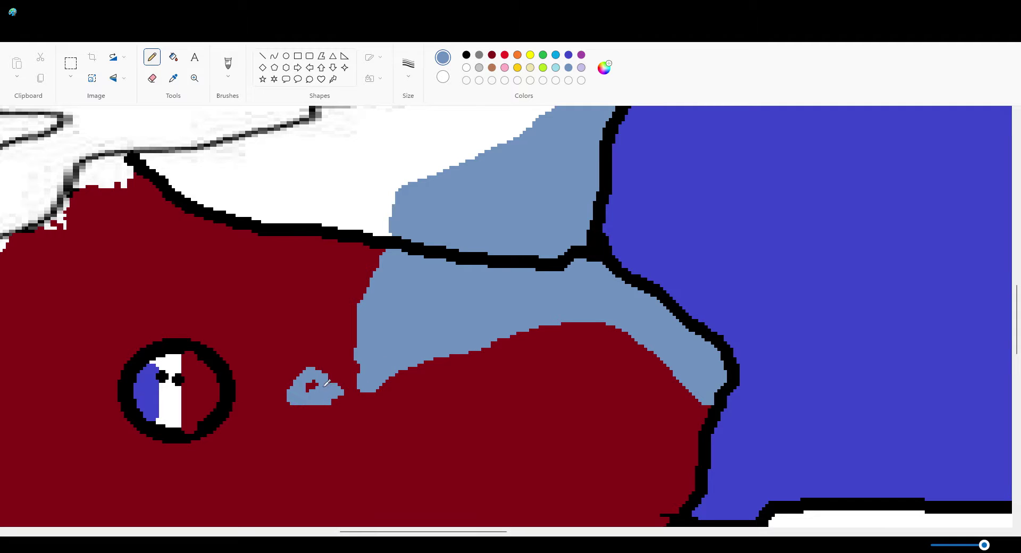
{"action": "left_click", "coordinate": [492, 55]}
{"action": "left_click_drag", "start_coordinate": [373, 314], "coordinate": [359, 342]}
{"action": "mouse_move", "coordinate": [312, 373]}
{"action": "left_mouse_down"}
{"action": "mouse_move", "coordinate": [319, 387]}
{"action": "mouse_move", "coordinate": [305, 376]}
{"action": "mouse_move", "coordinate": [295, 404]}
{"action": "mouse_move", "coordinate": [321, 396]}
{"action": "mouse_move", "coordinate": [346, 411]}
{"action": "mouse_move", "coordinate": [339, 391]}
{"action": "left_mouse_up"}
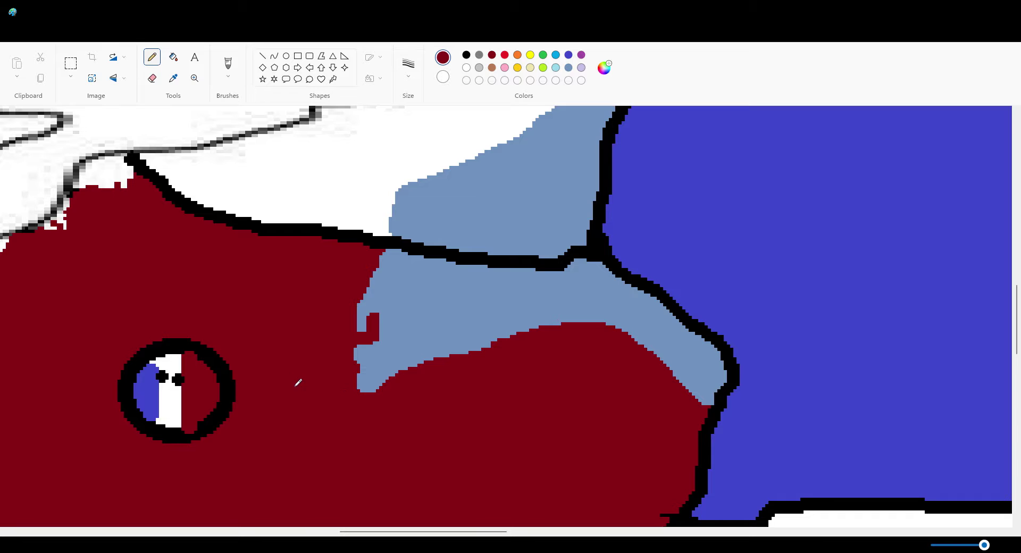
Fill the notch in the French patch's western edge and push its southern edge outward in blue-gray
{"action": "left_click", "coordinate": [569, 69]}
{"action": "mouse_move", "coordinate": [366, 321]}
{"action": "left_mouse_down"}
{"action": "mouse_move", "coordinate": [367, 348]}
{"action": "mouse_move", "coordinate": [378, 318]}
{"action": "mouse_move", "coordinate": [373, 349]}
{"action": "mouse_move", "coordinate": [420, 365]}
{"action": "mouse_move", "coordinate": [606, 334]}
{"action": "mouse_move", "coordinate": [634, 349]}
{"action": "mouse_move", "coordinate": [510, 336]}
{"action": "mouse_move", "coordinate": [372, 396]}
{"action": "mouse_move", "coordinate": [462, 354]}
{"action": "left_mouse_up"}
{"action": "mouse_move", "coordinate": [585, 336]}
{"action": "left_mouse_down"}
{"action": "mouse_move", "coordinate": [652, 354]}
{"action": "mouse_move", "coordinate": [480, 352]}
{"action": "mouse_move", "coordinate": [431, 372]}
{"action": "mouse_move", "coordinate": [490, 356]}
{"action": "left_mouse_up"}
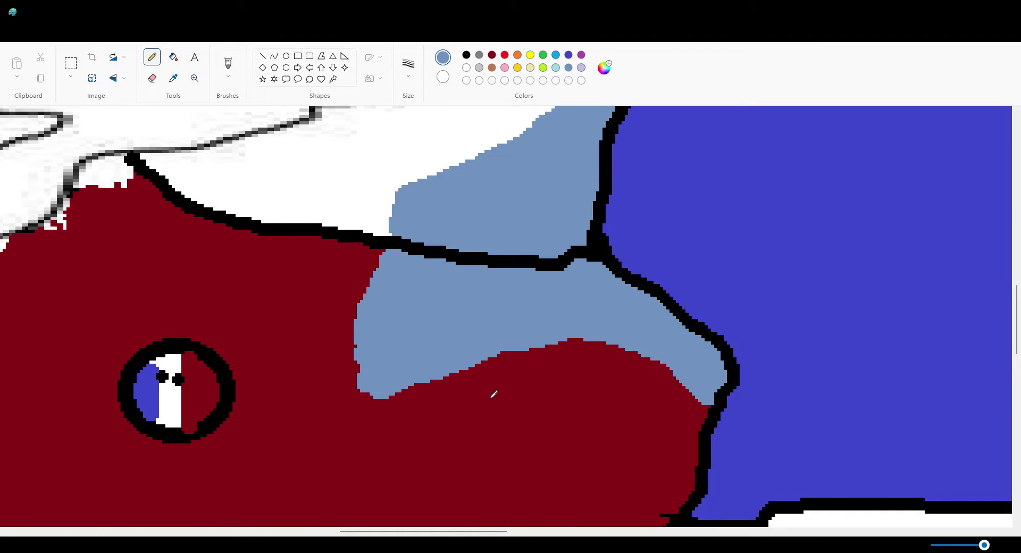
Enlarge the red area in eastern Germany eastward along the Polish border and up to the Baltic coast
{"action": "key", "text": "ctrl+0"}
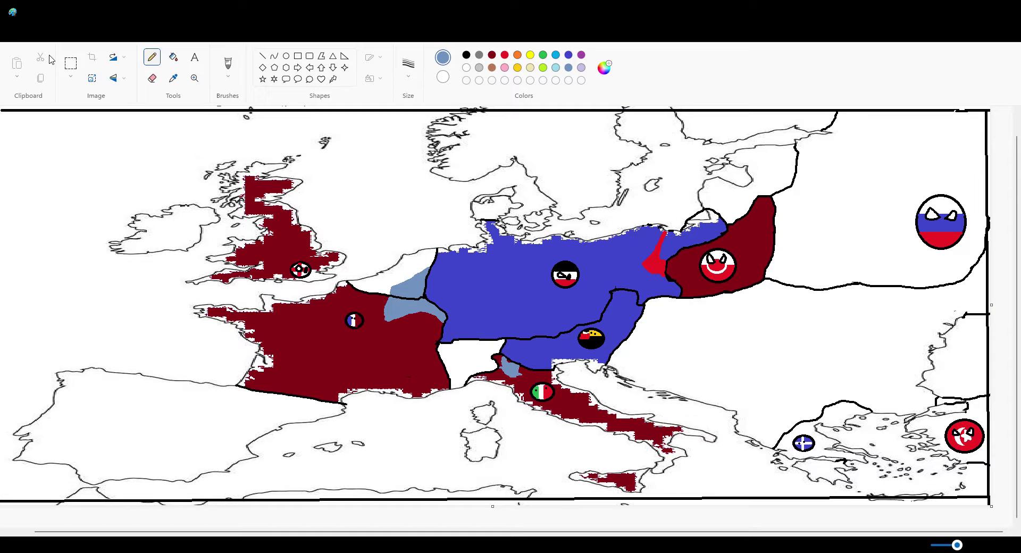
{"action": "left_click", "coordinate": [194, 79]}
{"action": "left_click", "coordinate": [645, 250]}
{"action": "left_click", "coordinate": [384, 314]}
{"action": "left_click", "coordinate": [384, 314]}
{"action": "left_click", "coordinate": [310, 291]}
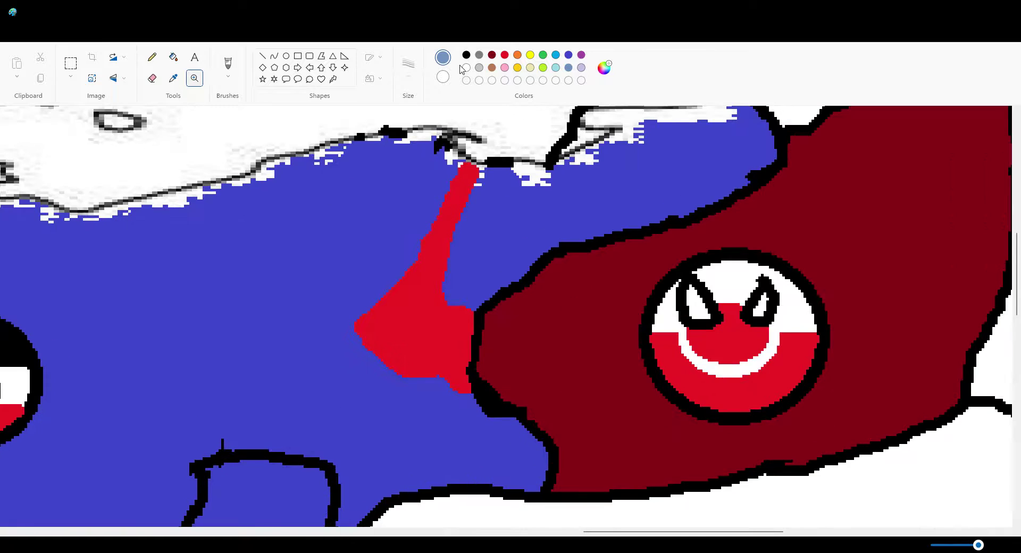
{"action": "left_click", "coordinate": [508, 55]}
{"action": "left_click", "coordinate": [152, 57]}
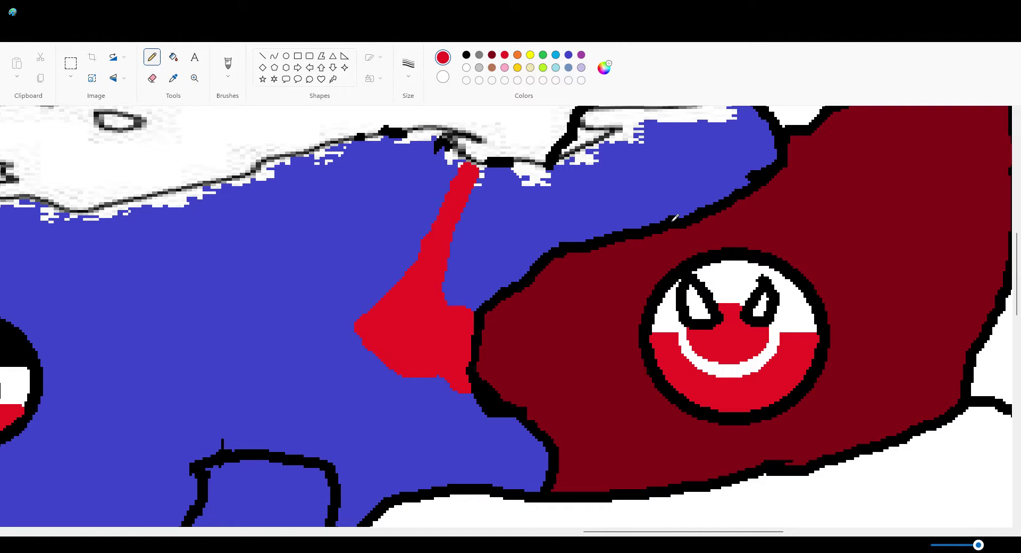
{"action": "left_click_drag", "start_coordinate": [525, 214], "coordinate": [536, 170]}
{"action": "left_click", "coordinate": [180, 63]}
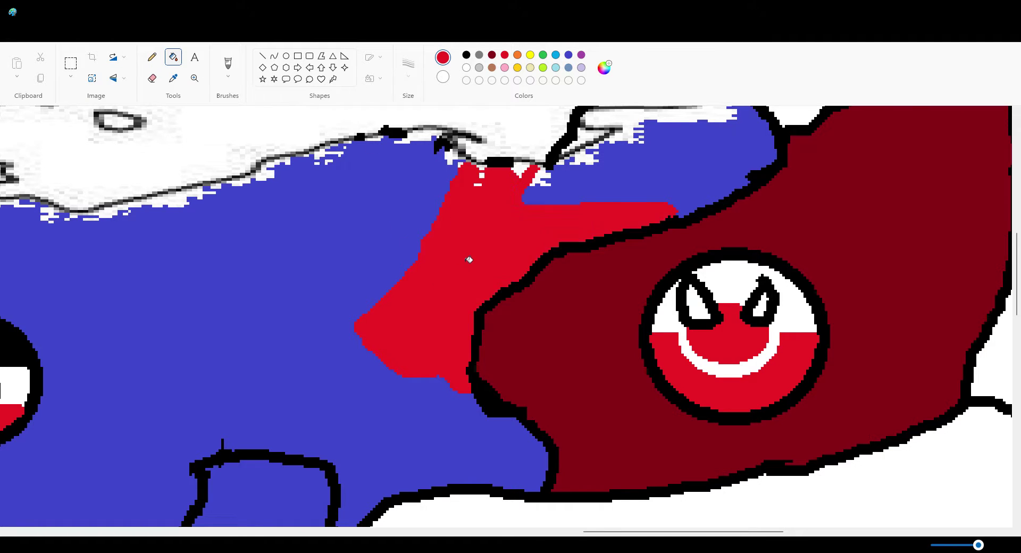
Cover the entire red area on the German side of the Polish border with indigo
{"action": "left_click", "coordinate": [568, 55]}
{"action": "left_click", "coordinate": [152, 57]}
{"action": "left_click_drag", "start_coordinate": [429, 139], "coordinate": [419, 111]}
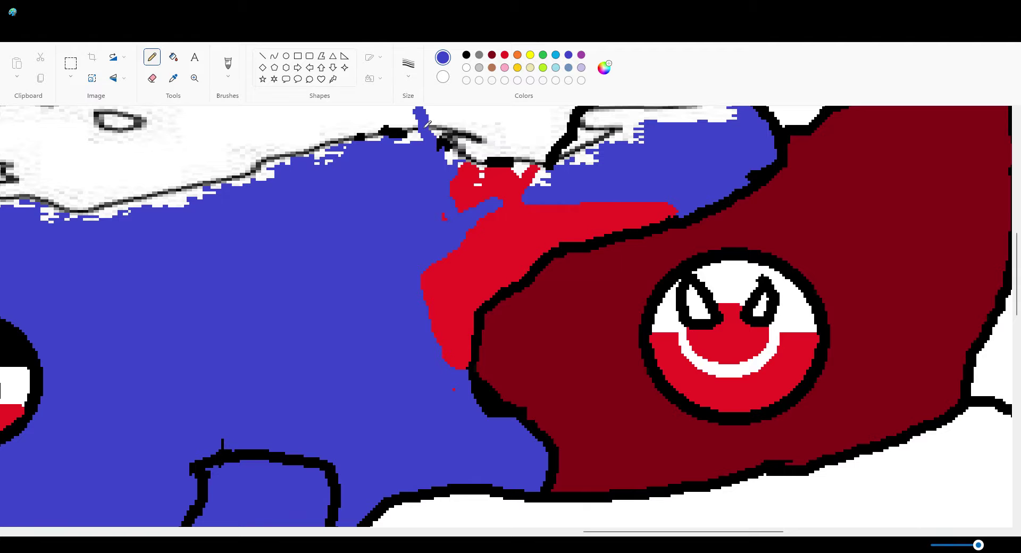
{"action": "left_click", "coordinate": [101, 30]}
{"action": "left_click", "coordinate": [174, 57]}
{"action": "left_click", "coordinate": [410, 276]}
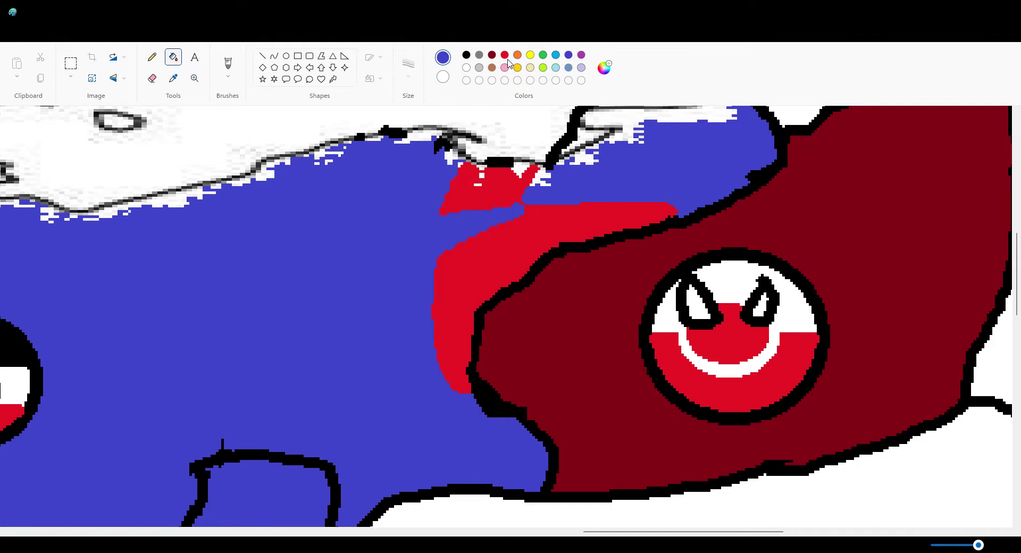
{"action": "left_click", "coordinate": [152, 56]}
{"action": "left_click", "coordinate": [568, 55]}
{"action": "left_click", "coordinate": [173, 56]}
{"action": "left_click", "coordinate": [481, 189]}
Outline an area in western Poland along the German border and fill it blue-gray
{"action": "left_click", "coordinate": [568, 68]}
{"action": "left_click", "coordinate": [152, 56]}
{"action": "mouse_move", "coordinate": [550, 429]}
{"action": "left_mouse_down"}
{"action": "mouse_move", "coordinate": [555, 354]}
{"action": "mouse_move", "coordinate": [652, 240]}
{"action": "left_mouse_up"}
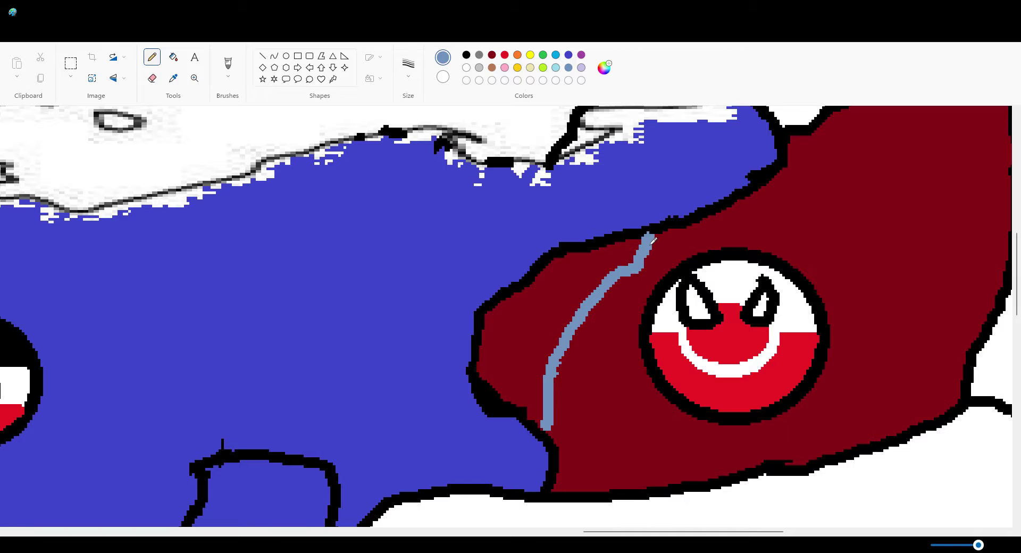
{"action": "left_click", "coordinate": [174, 57]}
{"action": "left_click", "coordinate": [526, 358]}
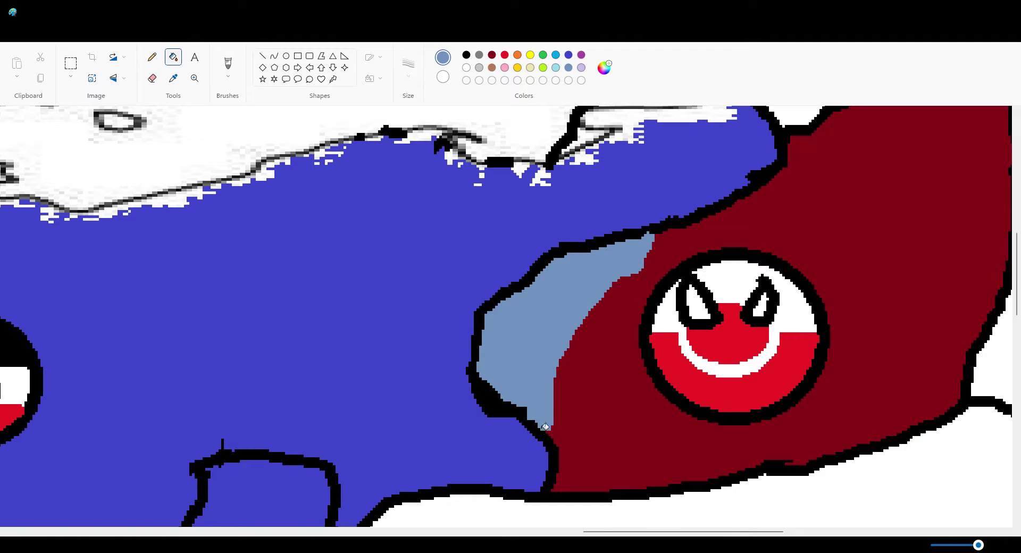
Trim the southern edge of the blue-gray patch in northern Italy with dark red into a smooth curve
{"action": "scroll", "coordinate": [550, 423], "scroll_direction": "down", "scroll_amount": 10}
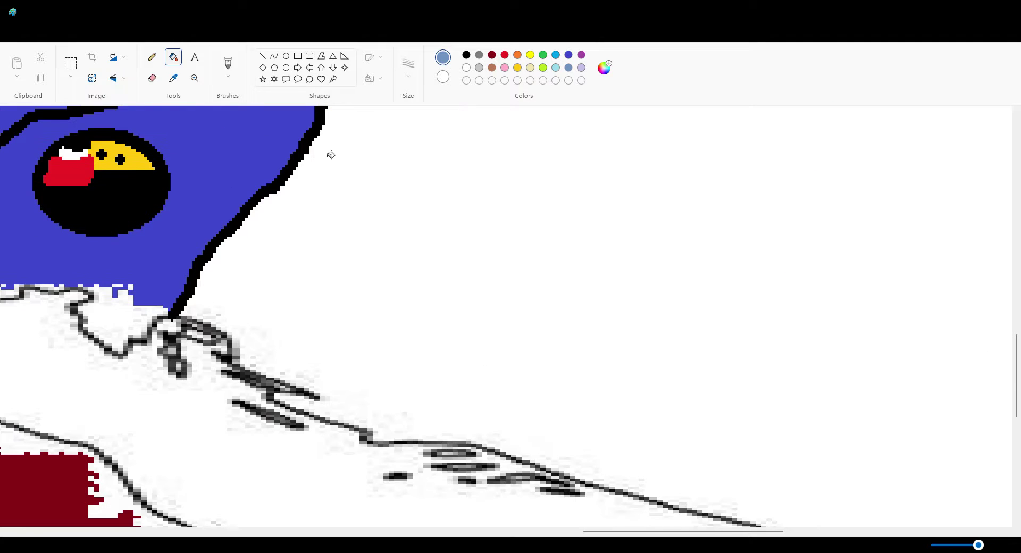
{"action": "left_click", "coordinate": [195, 78]}
{"action": "left_click", "coordinate": [21, 257]}
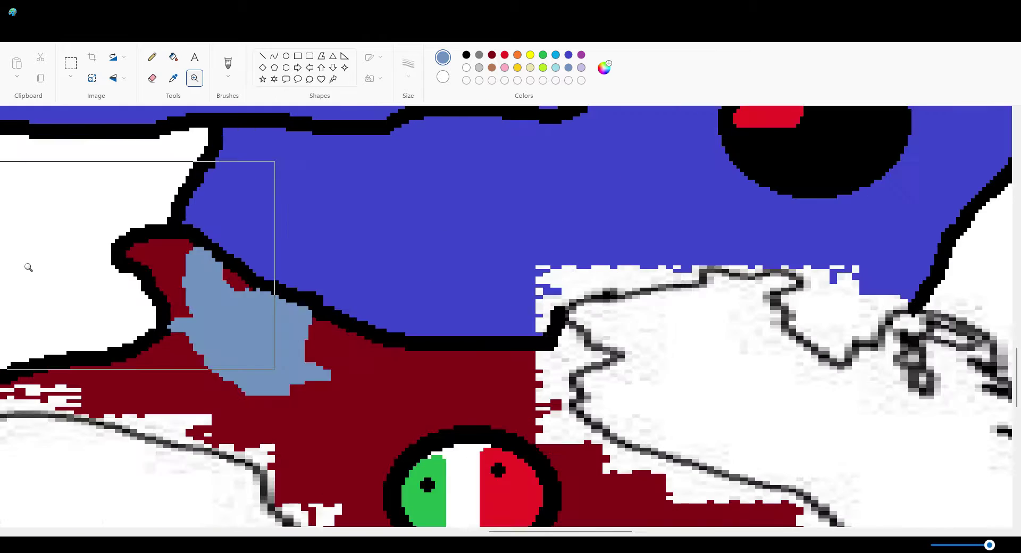
{"action": "left_click", "coordinate": [492, 54]}
{"action": "left_click", "coordinate": [152, 57]}
{"action": "mouse_move", "coordinate": [379, 354]}
{"action": "left_mouse_down"}
{"action": "mouse_move", "coordinate": [441, 372]}
{"action": "mouse_move", "coordinate": [517, 346]}
{"action": "mouse_move", "coordinate": [462, 377]}
{"action": "mouse_move", "coordinate": [524, 356]}
{"action": "mouse_move", "coordinate": [507, 351]}
{"action": "left_mouse_up"}
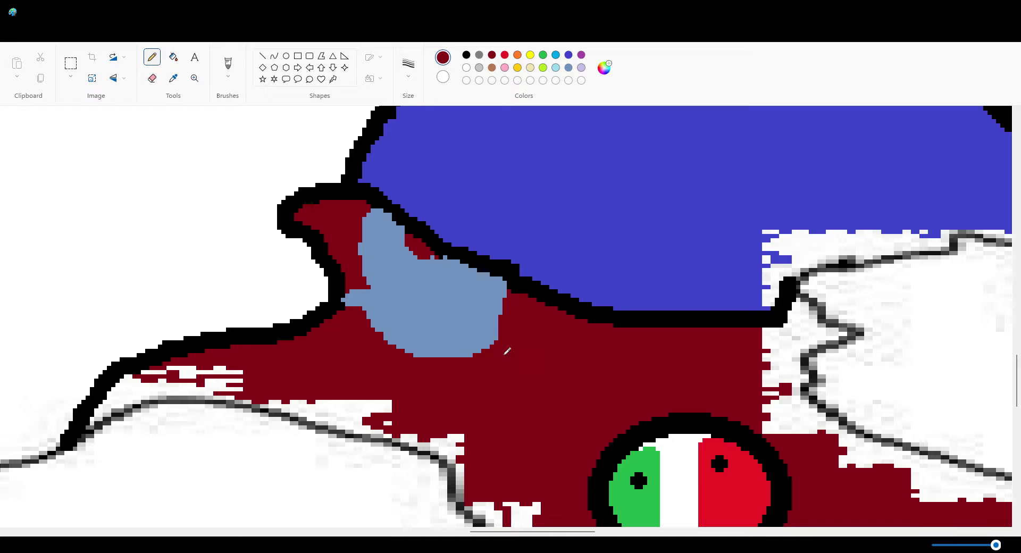
Extend the blue-gray patch in northern Italy east along the Austrian border and thicken the black border line above it
{"action": "left_click", "coordinate": [568, 68]}
{"action": "mouse_move", "coordinate": [507, 302]}
{"action": "left_mouse_down"}
{"action": "mouse_move", "coordinate": [582, 340]}
{"action": "mouse_move", "coordinate": [765, 334]}
{"action": "mouse_move", "coordinate": [654, 346]}
{"action": "mouse_move", "coordinate": [533, 309]}
{"action": "mouse_move", "coordinate": [568, 323]}
{"action": "left_mouse_up"}
{"action": "mouse_move", "coordinate": [404, 242]}
{"action": "left_mouse_down"}
{"action": "mouse_move", "coordinate": [430, 260]}
{"action": "mouse_move", "coordinate": [414, 242]}
{"action": "mouse_move", "coordinate": [402, 278]}
{"action": "mouse_move", "coordinate": [359, 286]}
{"action": "mouse_move", "coordinate": [354, 218]}
{"action": "mouse_move", "coordinate": [369, 226]}
{"action": "mouse_move", "coordinate": [372, 215]}
{"action": "left_mouse_up"}
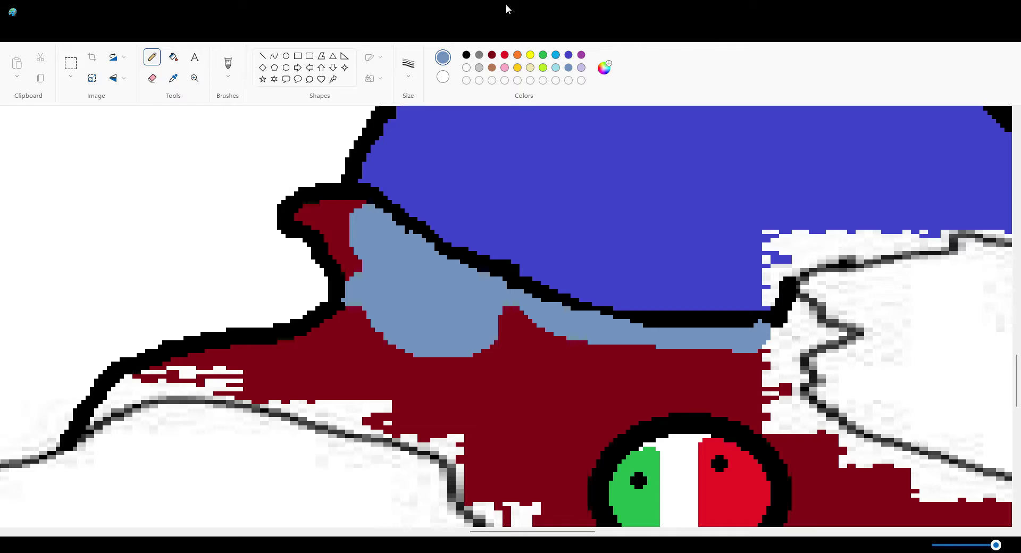
{"action": "left_click", "coordinate": [466, 56]}
{"action": "mouse_move", "coordinate": [596, 319]}
{"action": "left_mouse_down"}
{"action": "mouse_move", "coordinate": [584, 300]}
{"action": "mouse_move", "coordinate": [641, 327]}
{"action": "mouse_move", "coordinate": [503, 273]}
{"action": "left_mouse_up"}
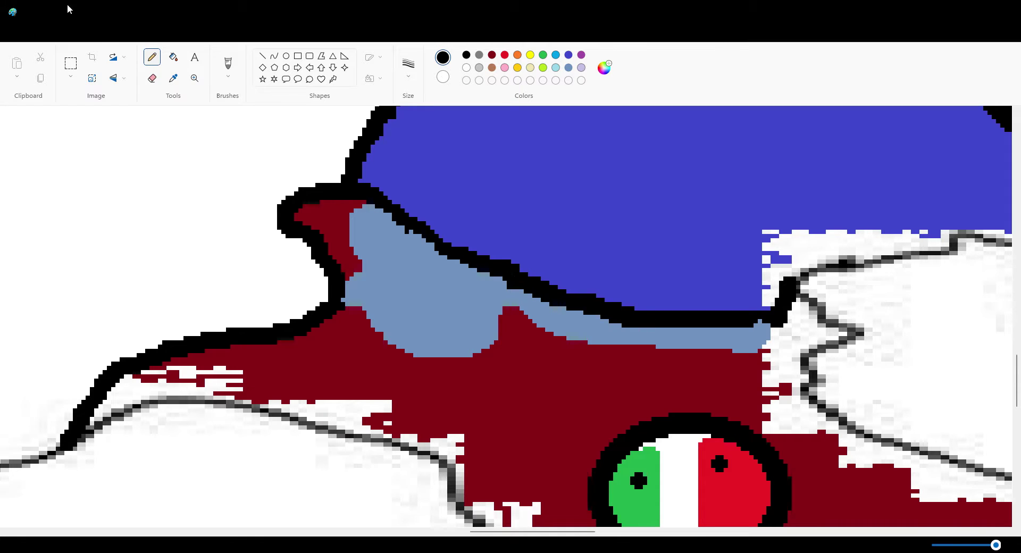
Draw a black border north of Greece from the Adriatic to the Aegean coast, with a branch to the Black Sea
{"action": "scroll", "coordinate": [444, 290], "scroll_direction": "down", "scroll_amount": 5}
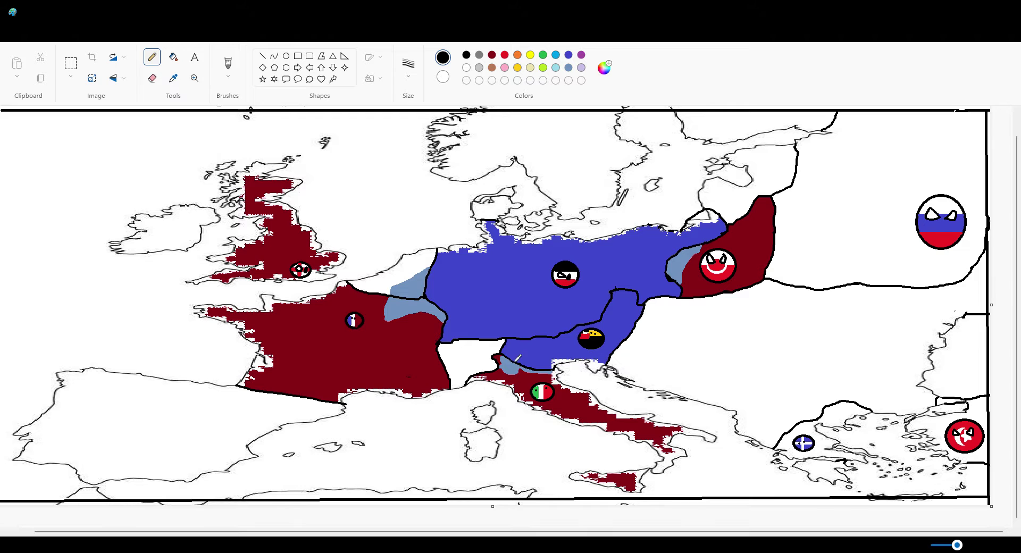
{"action": "left_click", "coordinate": [195, 78]}
{"action": "left_click", "coordinate": [738, 399]}
{"action": "left_click", "coordinate": [771, 406]}
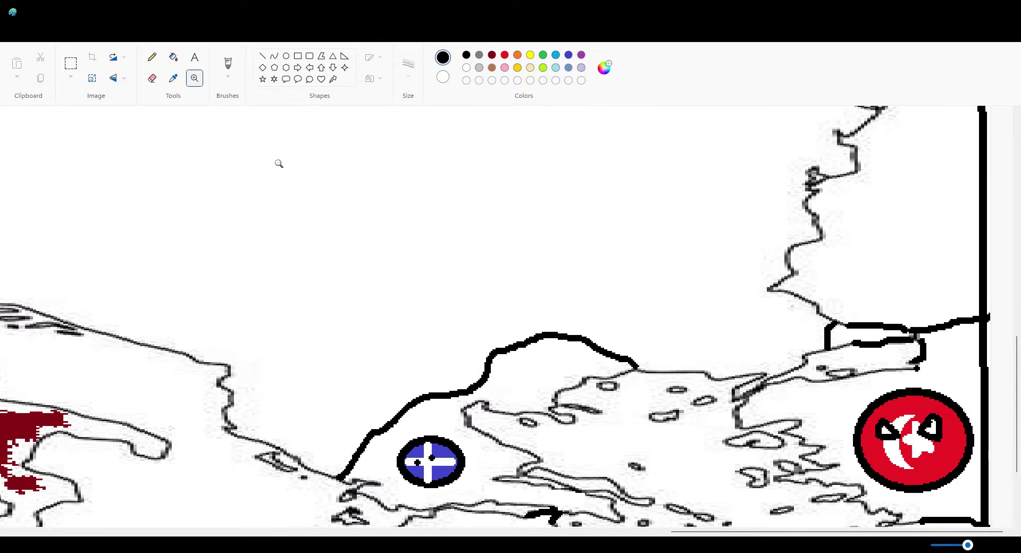
{"action": "left_click", "coordinate": [152, 57]}
{"action": "mouse_move", "coordinate": [230, 368]}
{"action": "left_mouse_down"}
{"action": "mouse_move", "coordinate": [409, 278]}
{"action": "mouse_move", "coordinate": [470, 269]}
{"action": "mouse_move", "coordinate": [642, 324]}
{"action": "mouse_move", "coordinate": [668, 372]}
{"action": "left_mouse_up"}
{"action": "mouse_move", "coordinate": [639, 317]}
{"action": "left_mouse_down"}
{"action": "mouse_move", "coordinate": [673, 304]}
{"action": "mouse_move", "coordinate": [752, 223]}
{"action": "mouse_move", "coordinate": [800, 208]}
{"action": "left_mouse_up"}
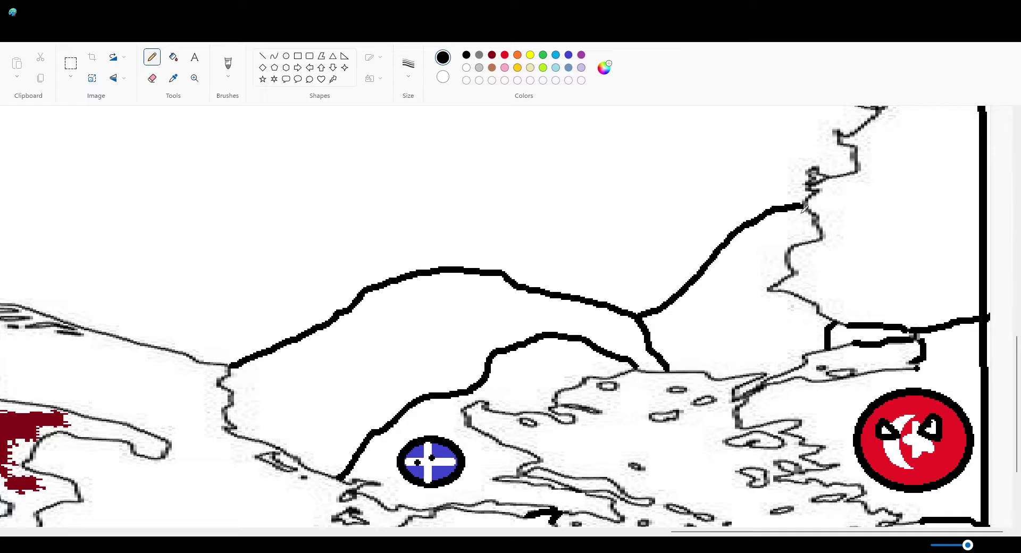
Erase the short black border segment northwest of the Turkish countryball near the Black Sea coast
{"action": "left_click", "coordinate": [151, 83]}
{"action": "left_click_drag", "start_coordinate": [830, 331], "coordinate": [818, 342]}
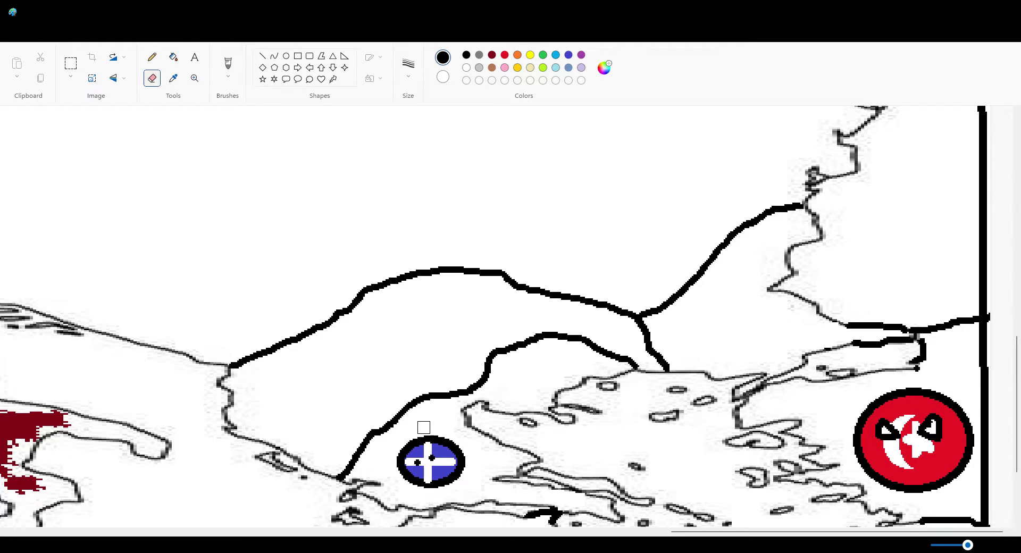
Erase the inner black border line north of the Greek countryball and redraw the damaged Aegean coastline segment in black
{"action": "mouse_move", "coordinate": [367, 445]}
{"action": "left_mouse_down"}
{"action": "mouse_move", "coordinate": [341, 474]}
{"action": "mouse_move", "coordinate": [412, 415]}
{"action": "mouse_move", "coordinate": [408, 404]}
{"action": "mouse_move", "coordinate": [473, 378]}
{"action": "mouse_move", "coordinate": [467, 392]}
{"action": "mouse_move", "coordinate": [432, 389]}
{"action": "mouse_move", "coordinate": [523, 346]}
{"action": "mouse_move", "coordinate": [594, 340]}
{"action": "mouse_move", "coordinate": [637, 363]}
{"action": "mouse_move", "coordinate": [575, 358]}
{"action": "mouse_move", "coordinate": [553, 337]}
{"action": "mouse_move", "coordinate": [468, 356]}
{"action": "mouse_move", "coordinate": [579, 337]}
{"action": "left_mouse_up"}
{"action": "scroll", "coordinate": [583, 337], "scroll_direction": "down", "scroll_amount": 3}
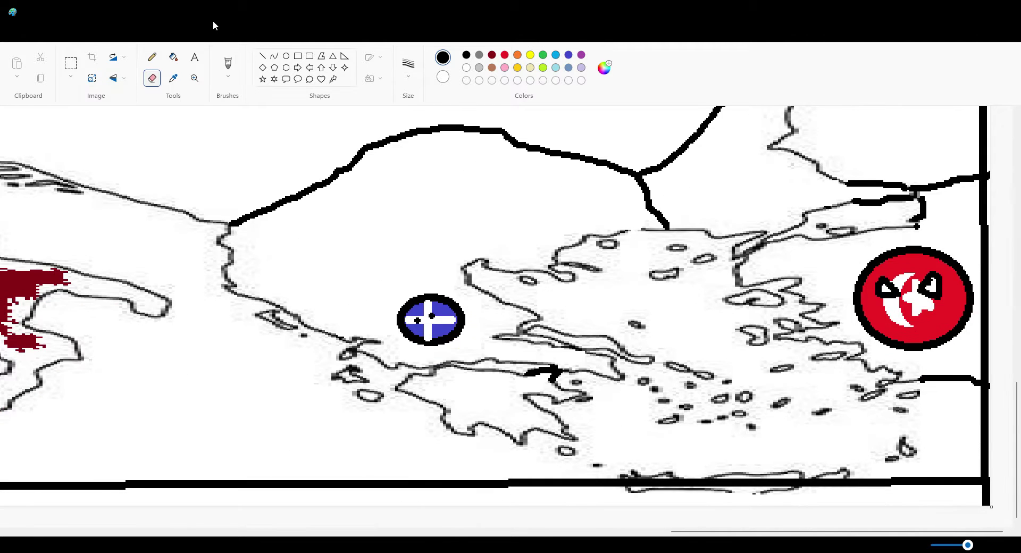
{"action": "left_click", "coordinate": [153, 57]}
{"action": "left_click_drag", "start_coordinate": [619, 232], "coordinate": [643, 231]}
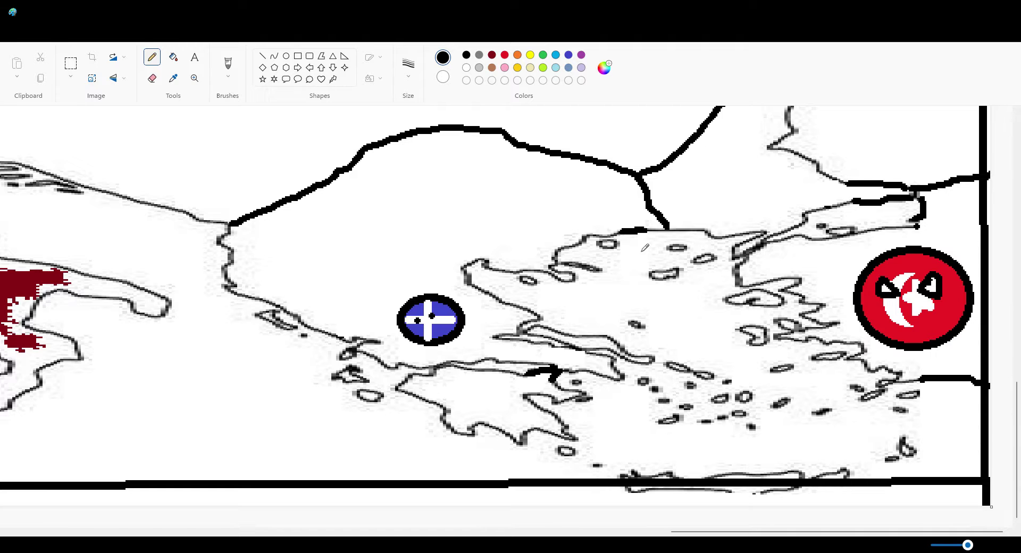
Fill the Greek territory and its thin eastern coastal strips with green
{"action": "scroll", "coordinate": [494, 316], "scroll_direction": "up", "scroll_amount": 2}
{"action": "scroll", "coordinate": [494, 316], "scroll_direction": "down", "scroll_amount": 2}
{"action": "left_click", "coordinate": [542, 54]}
{"action": "left_click", "coordinate": [179, 63]}
{"action": "left_click", "coordinate": [407, 196]}
{"action": "left_click", "coordinate": [530, 354]}
{"action": "left_click", "coordinate": [571, 360]}
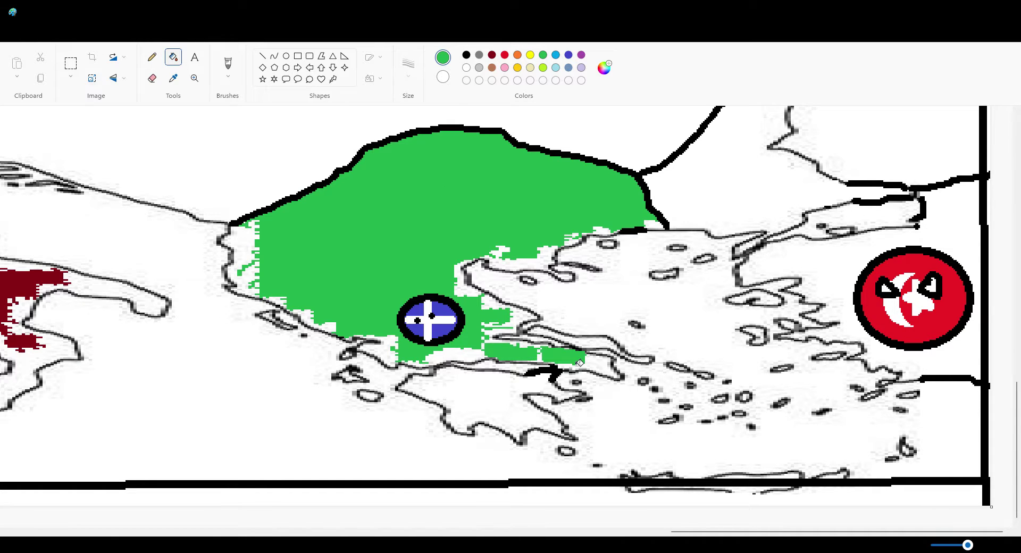
Fill the Turkish territories on both sides of the straits with purple, undoing the fill that lands north of the border
{"action": "left_click", "coordinate": [581, 55]}
{"action": "left_click", "coordinate": [659, 133]}
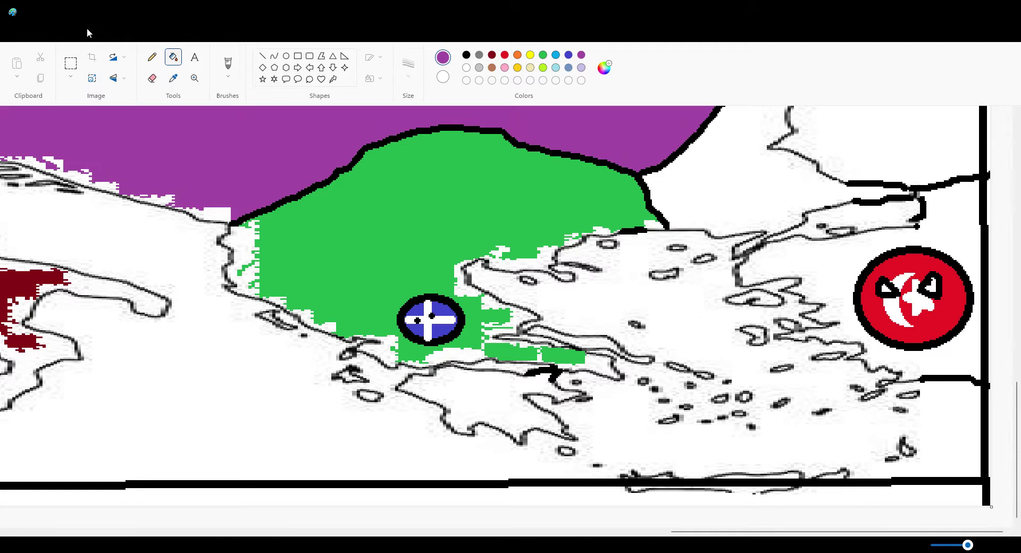
{"action": "key", "text": "ctrl+z"}
{"action": "left_click", "coordinate": [694, 189]}
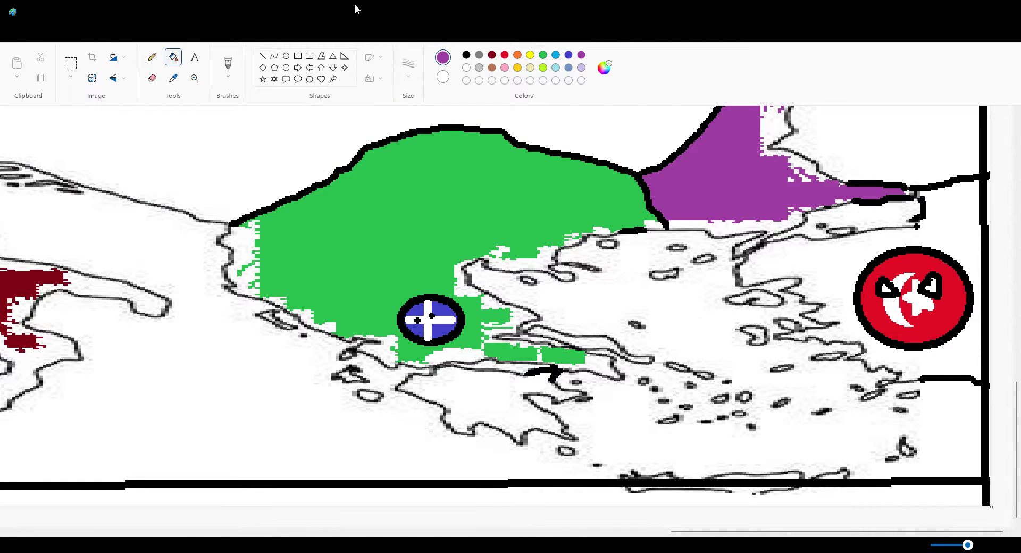
{"action": "left_click", "coordinate": [838, 256]}
Outline and fill a lime green advance in the western part of the purple area between the Aegean and Black Sea
{"action": "scroll", "coordinate": [542, 258], "scroll_direction": "up", "scroll_amount": 4}
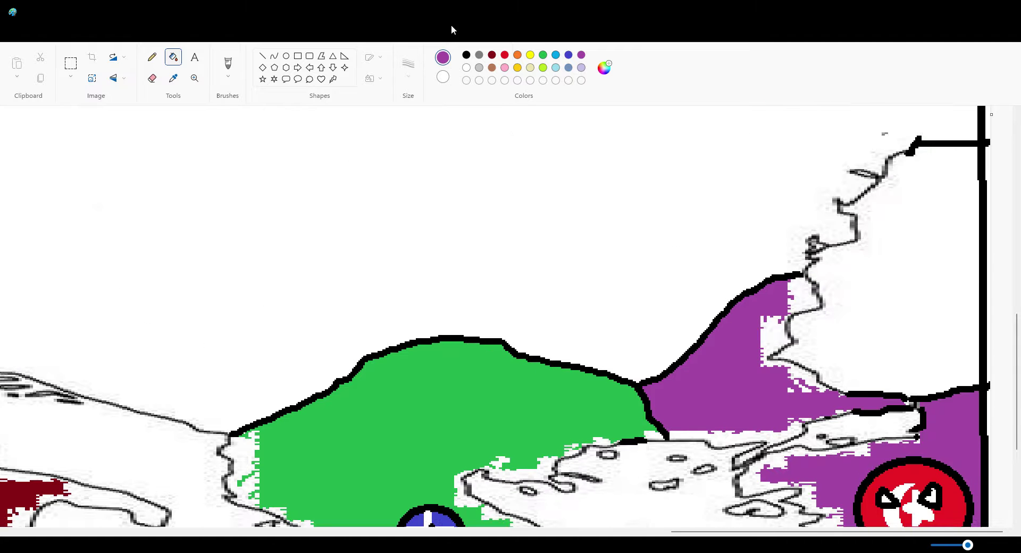
{"action": "left_click", "coordinate": [543, 67]}
{"action": "left_click", "coordinate": [152, 56]}
{"action": "mouse_move", "coordinate": [688, 361]}
{"action": "left_mouse_down"}
{"action": "mouse_move", "coordinate": [736, 357]}
{"action": "mouse_move", "coordinate": [771, 430]}
{"action": "left_mouse_up"}
{"action": "left_click", "coordinate": [173, 56]}
{"action": "left_click", "coordinate": [718, 411]}
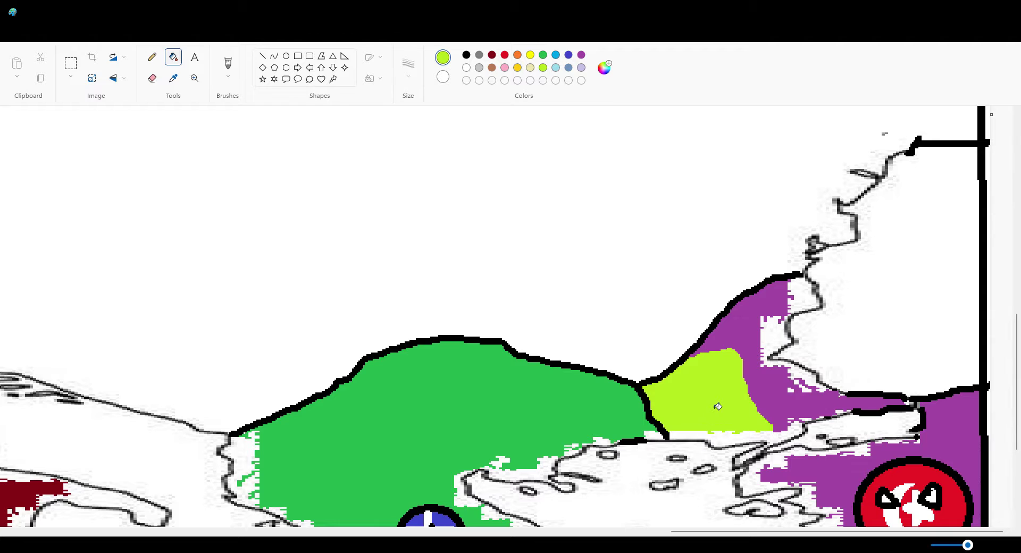
{"action": "left_click", "coordinate": [491, 68]}
{"action": "left_click", "coordinate": [152, 57]}
{"action": "mouse_move", "coordinate": [691, 360]}
{"action": "left_mouse_down"}
{"action": "mouse_move", "coordinate": [724, 349]}
{"action": "mouse_move", "coordinate": [740, 362]}
{"action": "mouse_move", "coordinate": [773, 433]}
{"action": "left_mouse_up"}
{"action": "key", "text": "ctrl+z"}
Round off the southwest corner of the blue-gray patch in northern France with dark red and extend its western side with blue-gray
{"action": "key", "text": "ctrl+minus"}
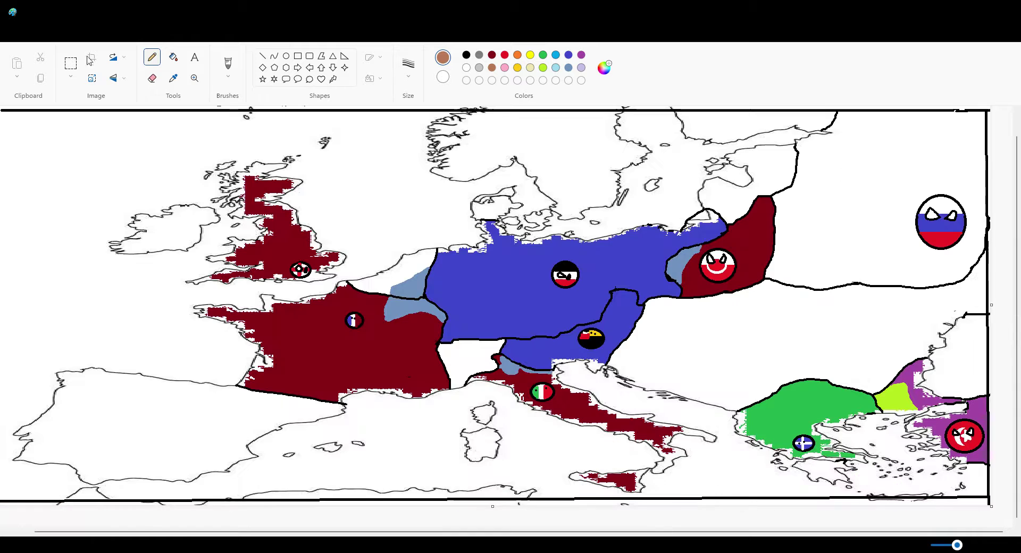
{"action": "left_click", "coordinate": [195, 79]}
{"action": "left_click", "coordinate": [581, 319]}
{"action": "left_click", "coordinate": [396, 294]}
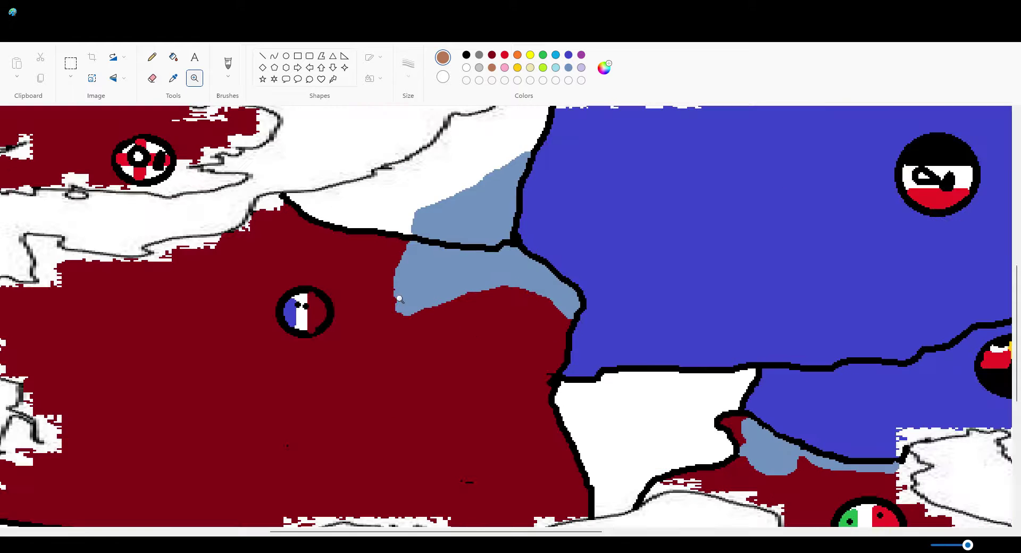
{"action": "left_click", "coordinate": [396, 230]}
{"action": "left_click", "coordinate": [396, 229]}
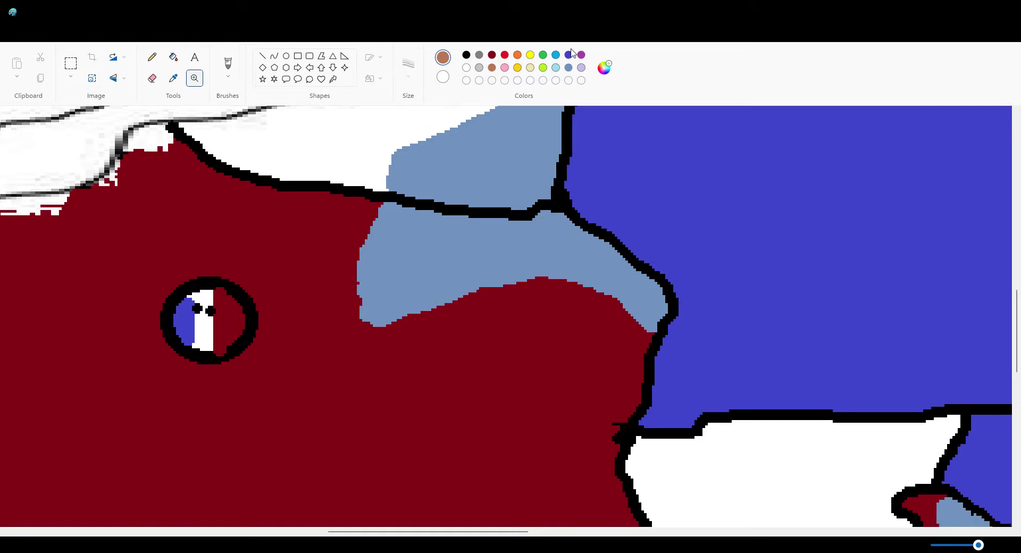
{"action": "left_click", "coordinate": [492, 56]}
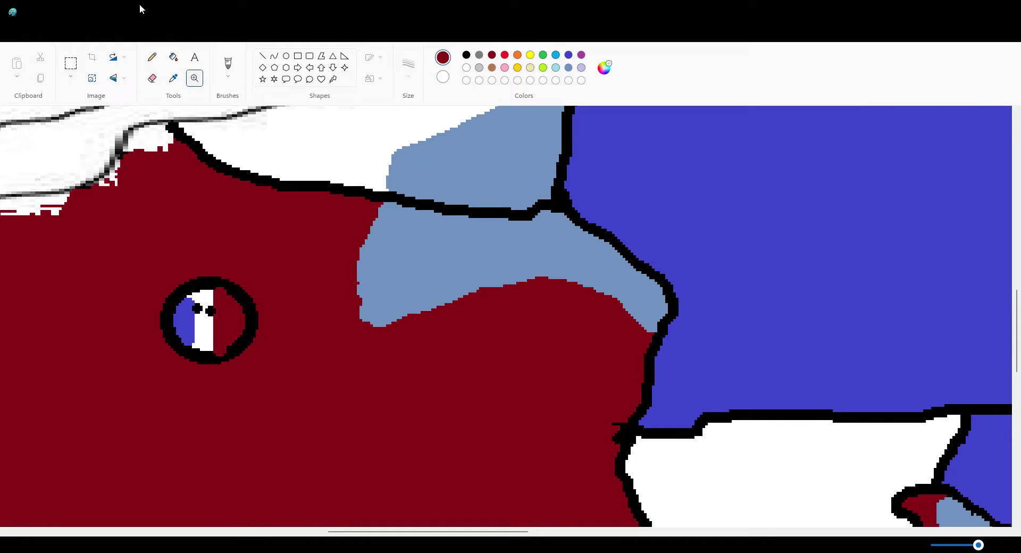
{"action": "left_click", "coordinate": [152, 57]}
{"action": "mouse_move", "coordinate": [400, 335]}
{"action": "left_mouse_down"}
{"action": "mouse_move", "coordinate": [349, 309]}
{"action": "mouse_move", "coordinate": [423, 335]}
{"action": "mouse_move", "coordinate": [341, 299]}
{"action": "mouse_move", "coordinate": [438, 337]}
{"action": "left_mouse_up"}
{"action": "mouse_move", "coordinate": [355, 301]}
{"action": "left_mouse_down"}
{"action": "mouse_move", "coordinate": [455, 314]}
{"action": "mouse_move", "coordinate": [357, 276]}
{"action": "left_mouse_up"}
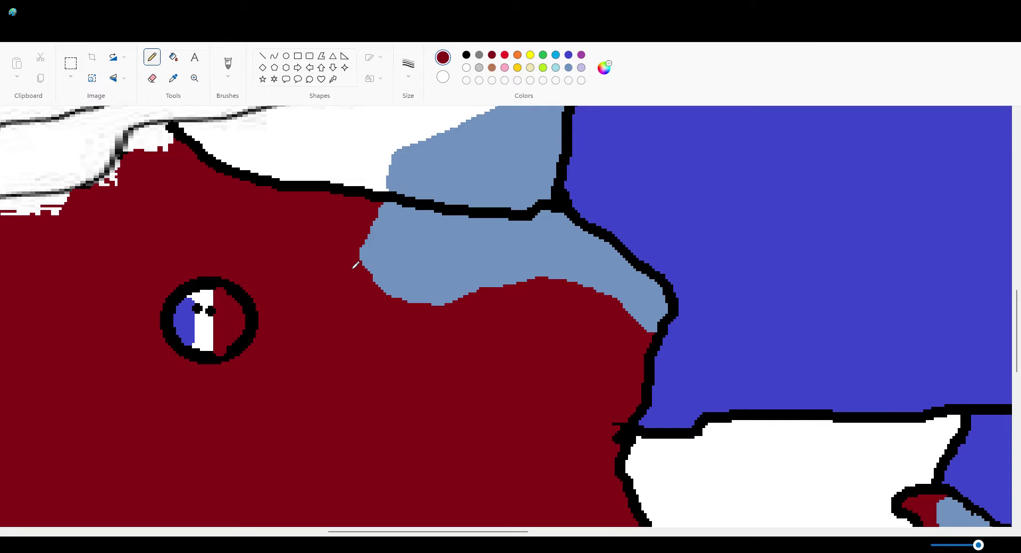
{"action": "left_click", "coordinate": [569, 66]}
{"action": "mouse_move", "coordinate": [367, 268]}
{"action": "left_mouse_down"}
{"action": "mouse_move", "coordinate": [355, 223]}
{"action": "mouse_move", "coordinate": [378, 202]}
{"action": "mouse_move", "coordinate": [367, 243]}
{"action": "mouse_move", "coordinate": [370, 214]}
{"action": "mouse_move", "coordinate": [358, 200]}
{"action": "mouse_move", "coordinate": [387, 223]}
{"action": "left_mouse_up"}
Extend the blue-gray area in the Low Countries west and north to the coast and fill the enclosed part
{"action": "scroll", "coordinate": [340, 234], "scroll_direction": "up", "scroll_amount": 2}
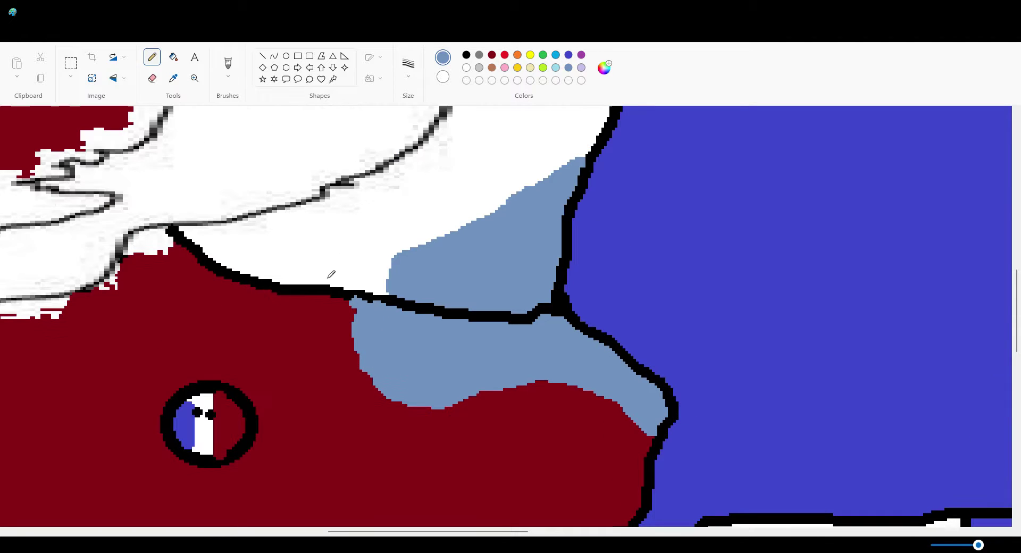
{"action": "left_click_drag", "start_coordinate": [336, 285], "coordinate": [312, 210]}
{"action": "left_click_drag", "start_coordinate": [418, 152], "coordinate": [599, 148]}
{"action": "left_click", "coordinate": [173, 57]}
{"action": "left_click", "coordinate": [406, 215]}
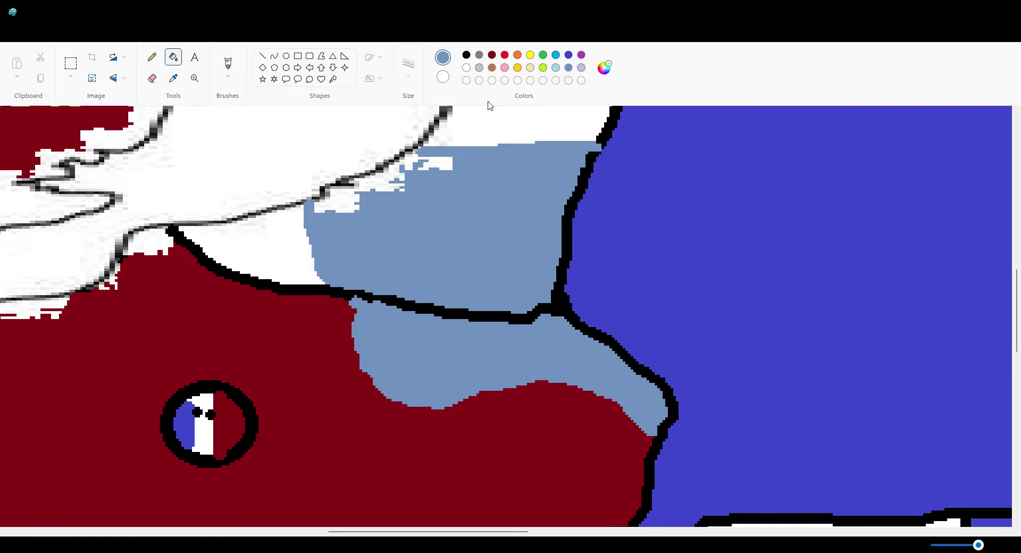
Touch up the Low Countries coastline and the German border beside the blue-gray area with black
{"action": "left_click", "coordinate": [151, 57]}
{"action": "left_click", "coordinate": [467, 55]}
{"action": "left_click_drag", "start_coordinate": [311, 206], "coordinate": [320, 199]}
{"action": "left_click_drag", "start_coordinate": [604, 151], "coordinate": [596, 160]}
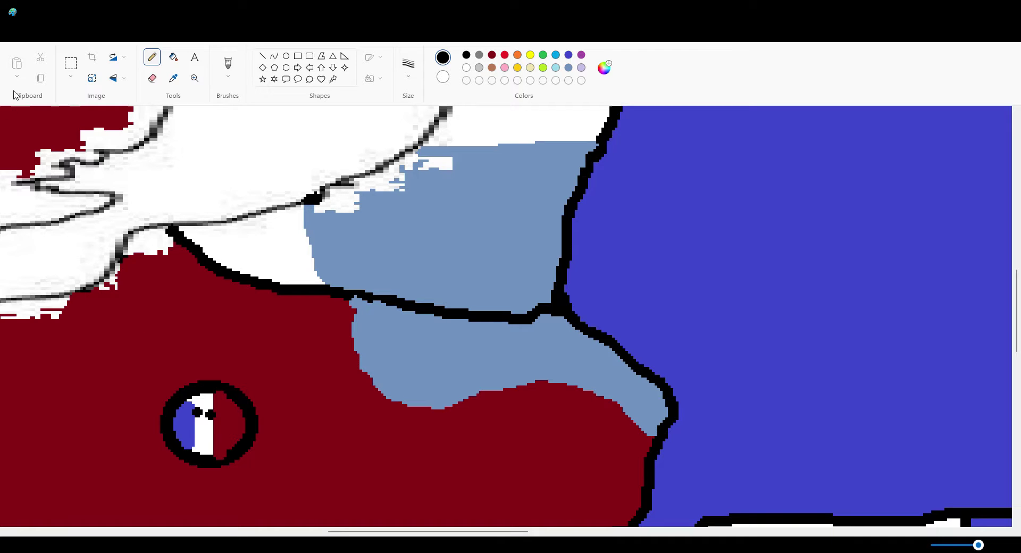
Trim the eastern side of the lime green patch near the Aegean with purple into a diagonal front line
{"action": "key", "text": "ctrl+minus"}
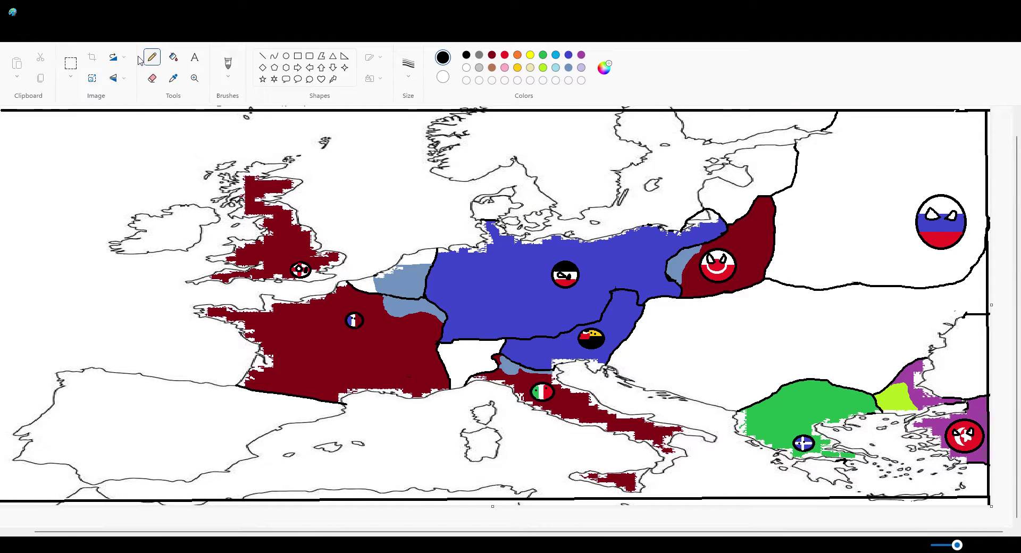
{"action": "left_click", "coordinate": [195, 78]}
{"action": "left_click", "coordinate": [861, 426]}
{"action": "left_click", "coordinate": [759, 320]}
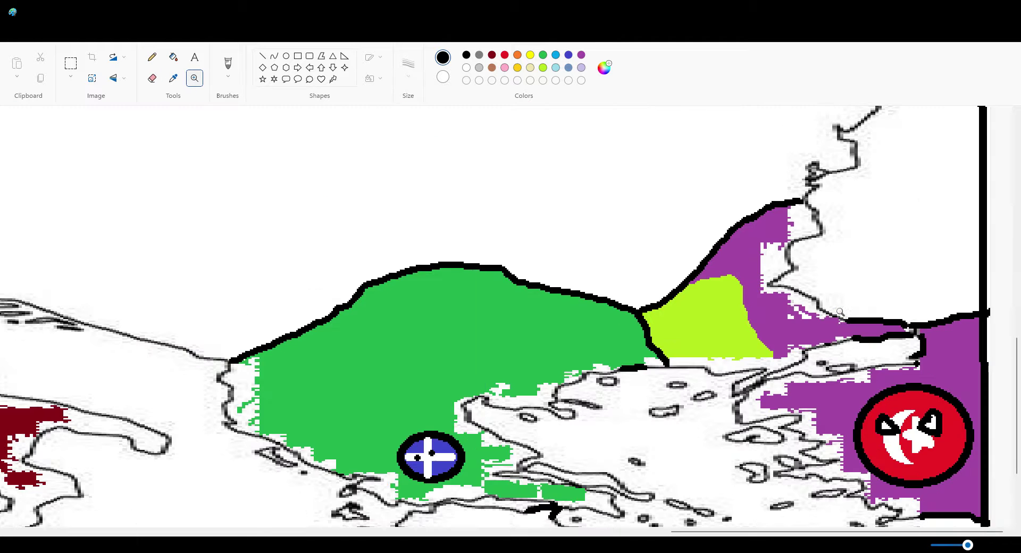
{"action": "left_click", "coordinate": [707, 283]}
{"action": "left_click", "coordinate": [678, 273]}
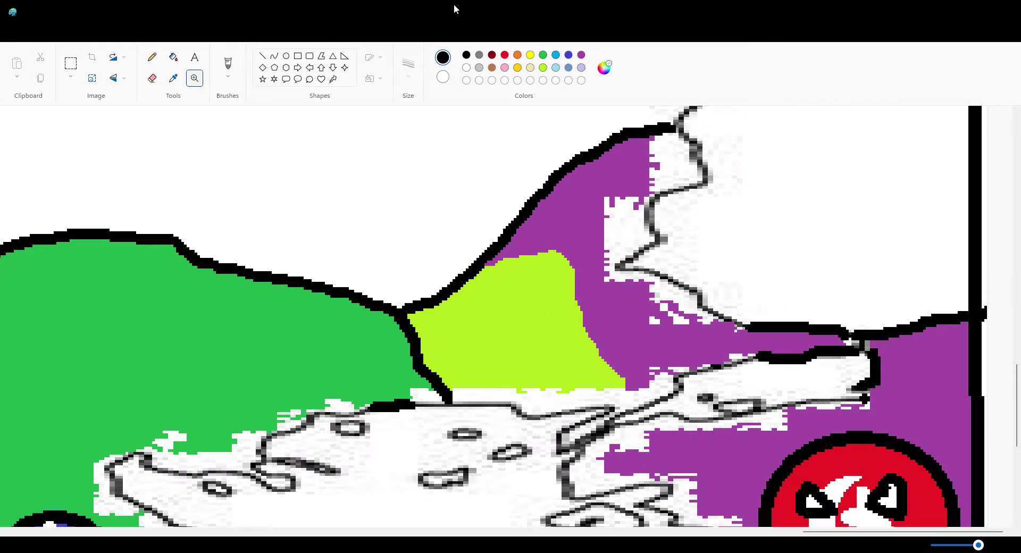
{"action": "left_click", "coordinate": [581, 55]}
{"action": "left_click", "coordinate": [152, 56]}
{"action": "mouse_move", "coordinate": [535, 250]}
{"action": "left_mouse_down"}
{"action": "mouse_move", "coordinate": [558, 254]}
{"action": "mouse_move", "coordinate": [538, 259]}
{"action": "mouse_move", "coordinate": [580, 311]}
{"action": "mouse_move", "coordinate": [527, 260]}
{"action": "mouse_move", "coordinate": [579, 323]}
{"action": "mouse_move", "coordinate": [516, 257]}
{"action": "mouse_move", "coordinate": [529, 282]}
{"action": "mouse_move", "coordinate": [625, 387]}
{"action": "mouse_move", "coordinate": [590, 367]}
{"action": "mouse_move", "coordinate": [602, 394]}
{"action": "left_mouse_up"}
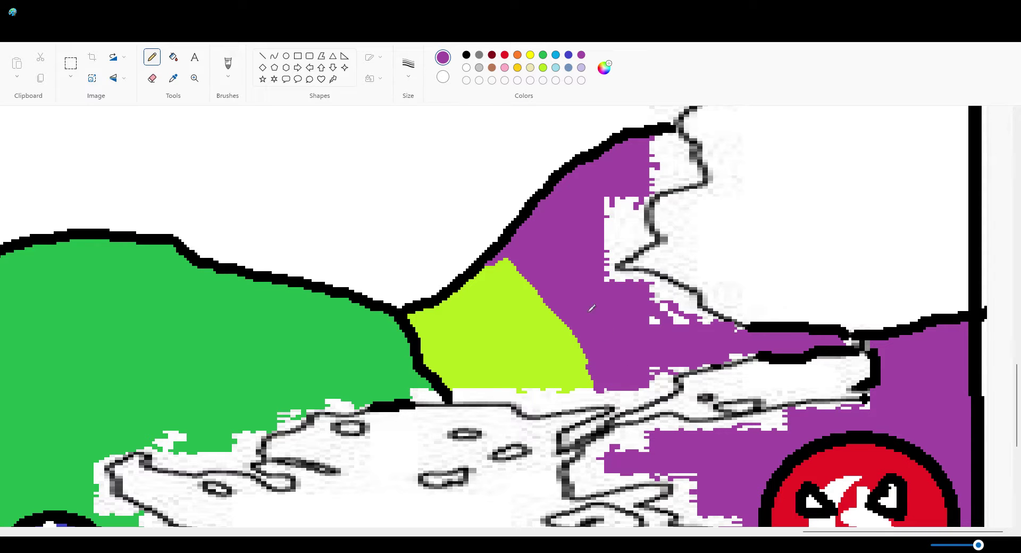
Recolor the Greek territory and its eastern coastal strips dark red
{"action": "scroll", "coordinate": [452, 266], "scroll_direction": "up", "scroll_amount": 10}
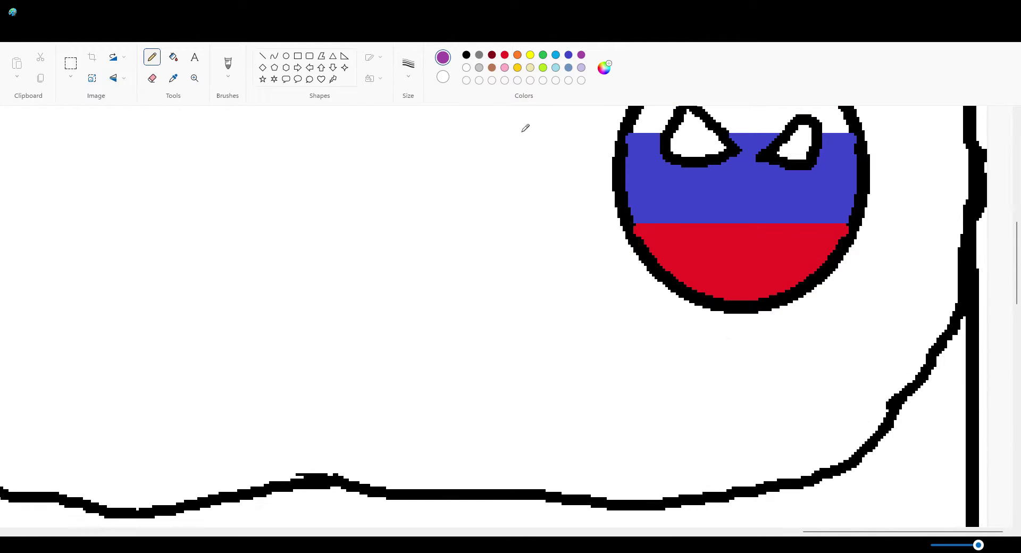
{"action": "left_click", "coordinate": [492, 55]}
{"action": "scroll", "coordinate": [486, 213], "scroll_direction": "down", "scroll_amount": 10}
{"action": "left_click", "coordinate": [173, 57]}
{"action": "left_click", "coordinate": [255, 420]}
{"action": "scroll", "coordinate": [255, 372], "scroll_direction": "up", "scroll_amount": 10}
{"action": "left_click", "coordinate": [220, 302]}
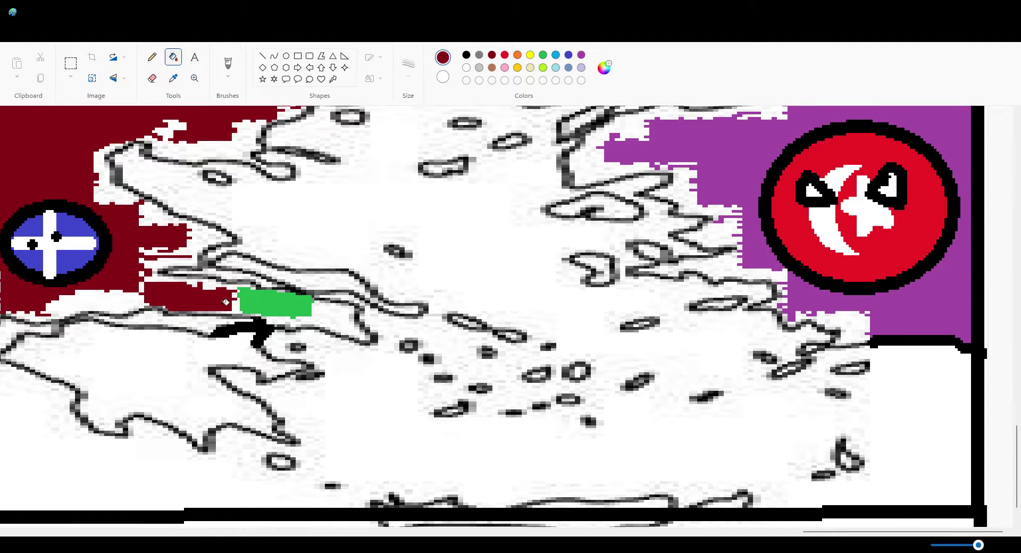
{"action": "left_click", "coordinate": [262, 308]}
Recolor the purple Turkish territories indigo and the lime green patch beside them red
{"action": "scroll", "coordinate": [479, 181], "scroll_direction": "up", "scroll_amount": 5}
{"action": "left_click", "coordinate": [569, 55]}
{"action": "left_click", "coordinate": [579, 182]}
{"action": "left_click", "coordinate": [730, 351]}
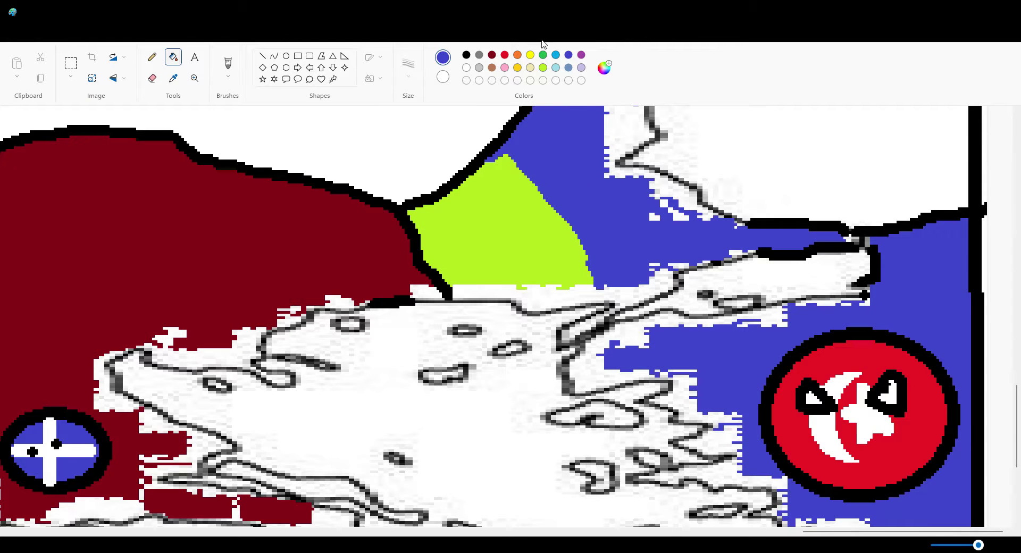
{"action": "left_click", "coordinate": [505, 55]}
{"action": "left_click", "coordinate": [487, 184]}
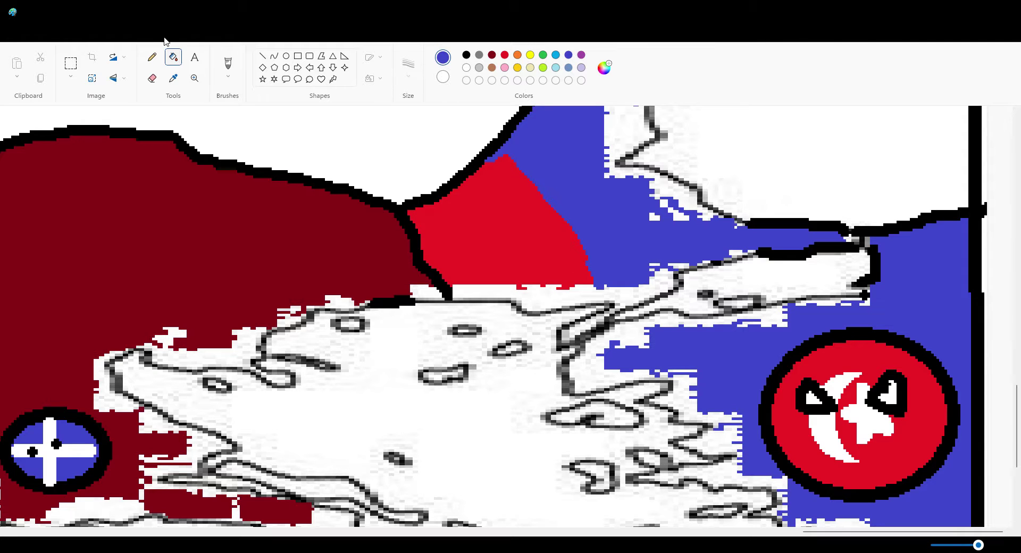
Cut back the eastern edge of the red patch with indigo and reshape its northern tip with red
{"action": "left_click", "coordinate": [152, 57]}
{"action": "mouse_move", "coordinate": [544, 227]}
{"action": "left_mouse_down"}
{"action": "mouse_move", "coordinate": [491, 169]}
{"action": "mouse_move", "coordinate": [520, 186]}
{"action": "mouse_move", "coordinate": [467, 177]}
{"action": "left_mouse_up"}
{"action": "mouse_move", "coordinate": [585, 270]}
{"action": "left_mouse_down"}
{"action": "mouse_move", "coordinate": [590, 285]}
{"action": "mouse_move", "coordinate": [477, 172]}
{"action": "left_mouse_up"}
{"action": "left_click", "coordinate": [504, 54]}
{"action": "mouse_move", "coordinate": [496, 226]}
{"action": "left_mouse_down"}
{"action": "mouse_move", "coordinate": [491, 160]}
{"action": "mouse_move", "coordinate": [538, 247]}
{"action": "mouse_move", "coordinate": [498, 160]}
{"action": "mouse_move", "coordinate": [554, 260]}
{"action": "mouse_move", "coordinate": [516, 223]}
{"action": "mouse_move", "coordinate": [519, 205]}
{"action": "left_mouse_up"}
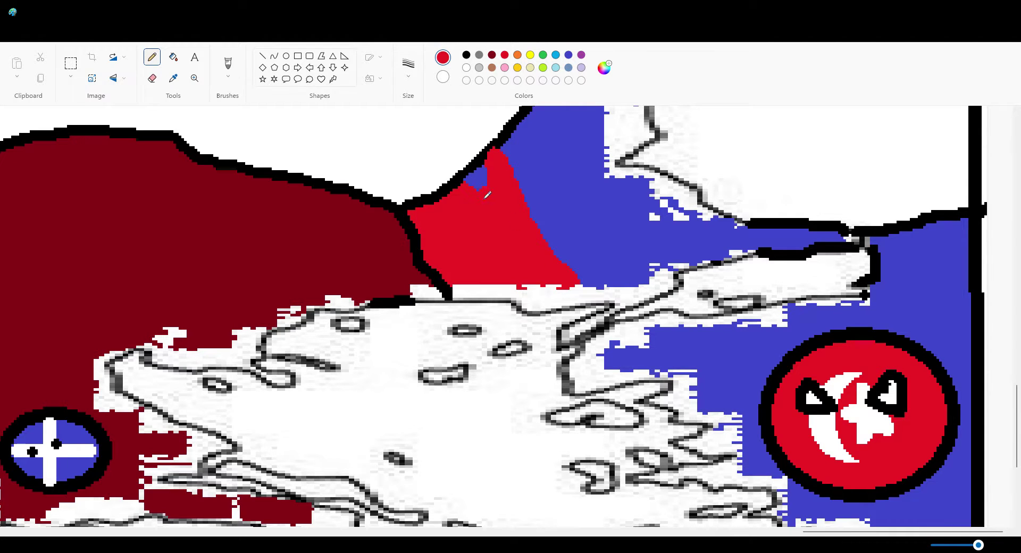
{"action": "scroll", "coordinate": [510, 185], "scroll_direction": "up", "scroll_amount": 5}
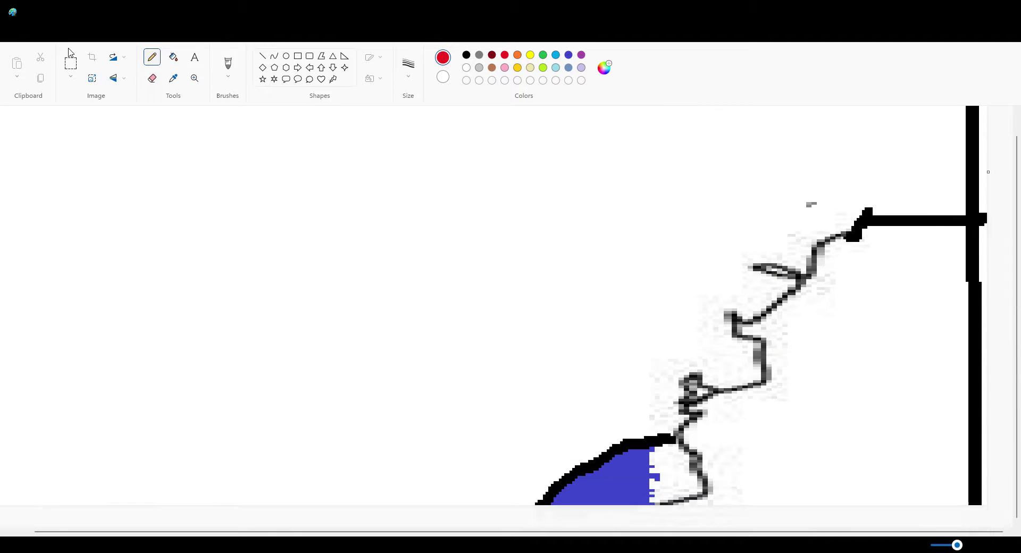
{"action": "key", "text": "ctrl+minus"}
{"action": "scroll", "coordinate": [277, 143], "scroll_direction": "up", "scroll_amount": 1}
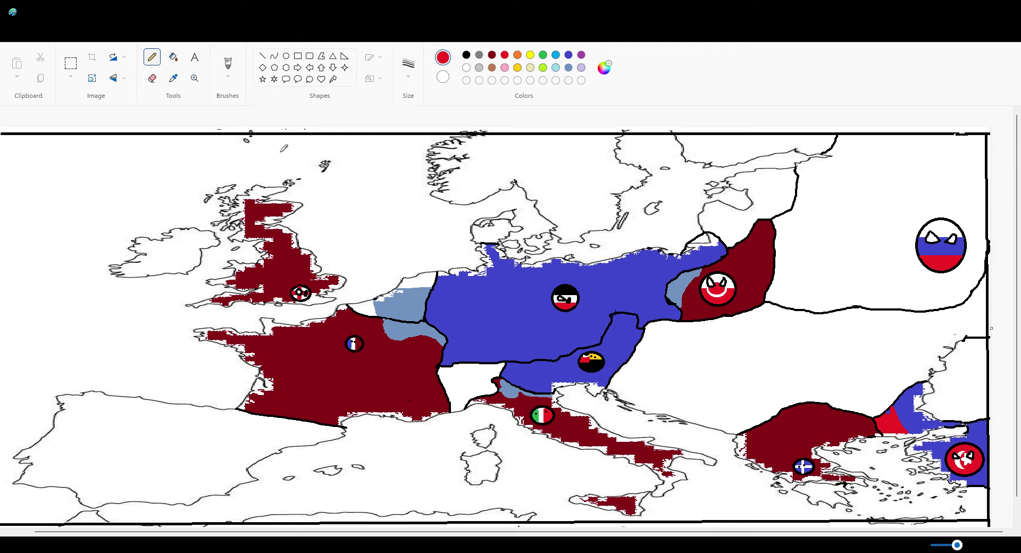